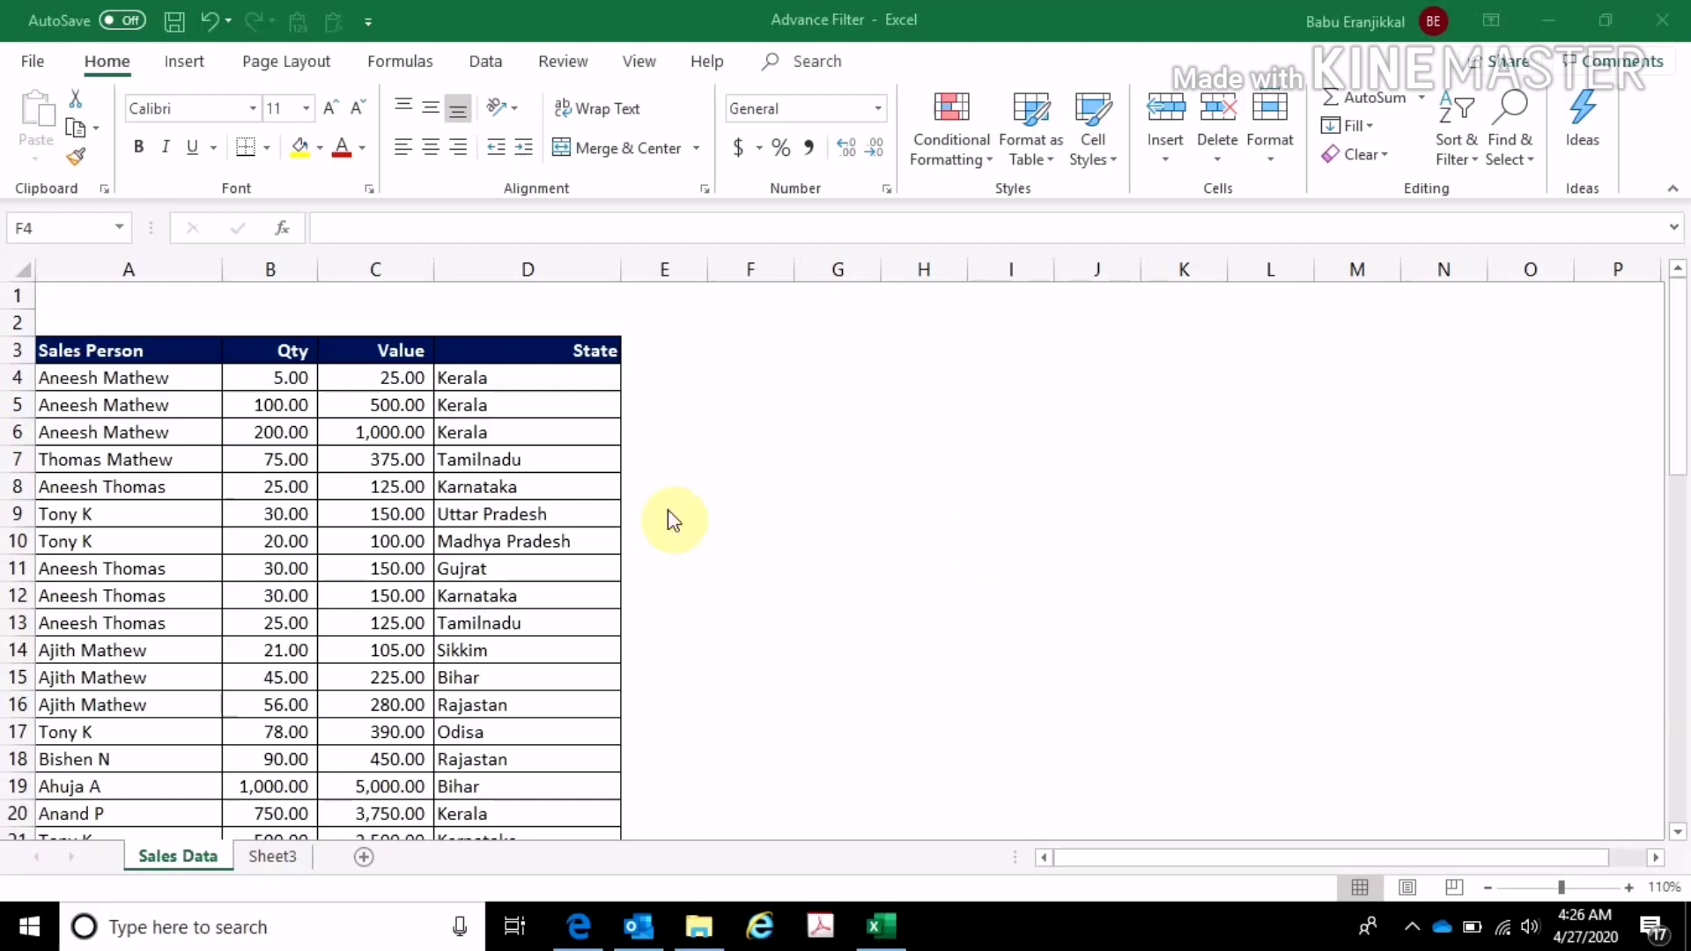
- Copy the Sales Person heading from A3 into F3 and widen column F to fit it
mouse_move(78, 355)
mouse_down()
mouse_move(457, 830)
mouse_move(446, 891)
mouse_up()
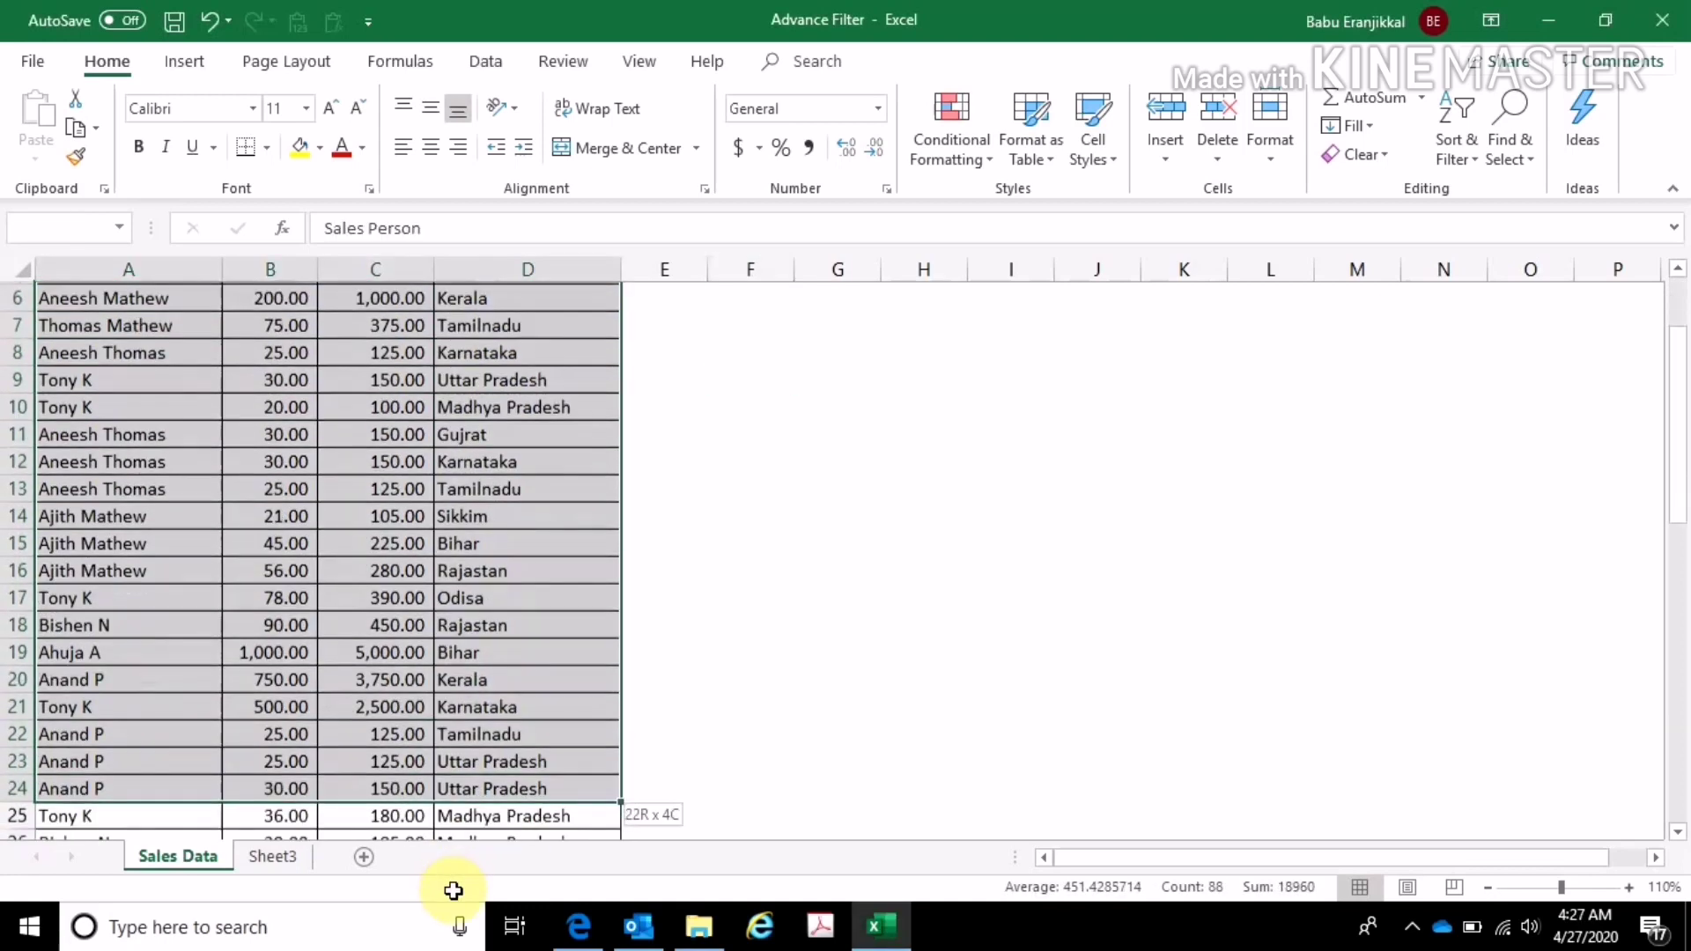
click(520, 690)
scroll(507, 484, up, 4)
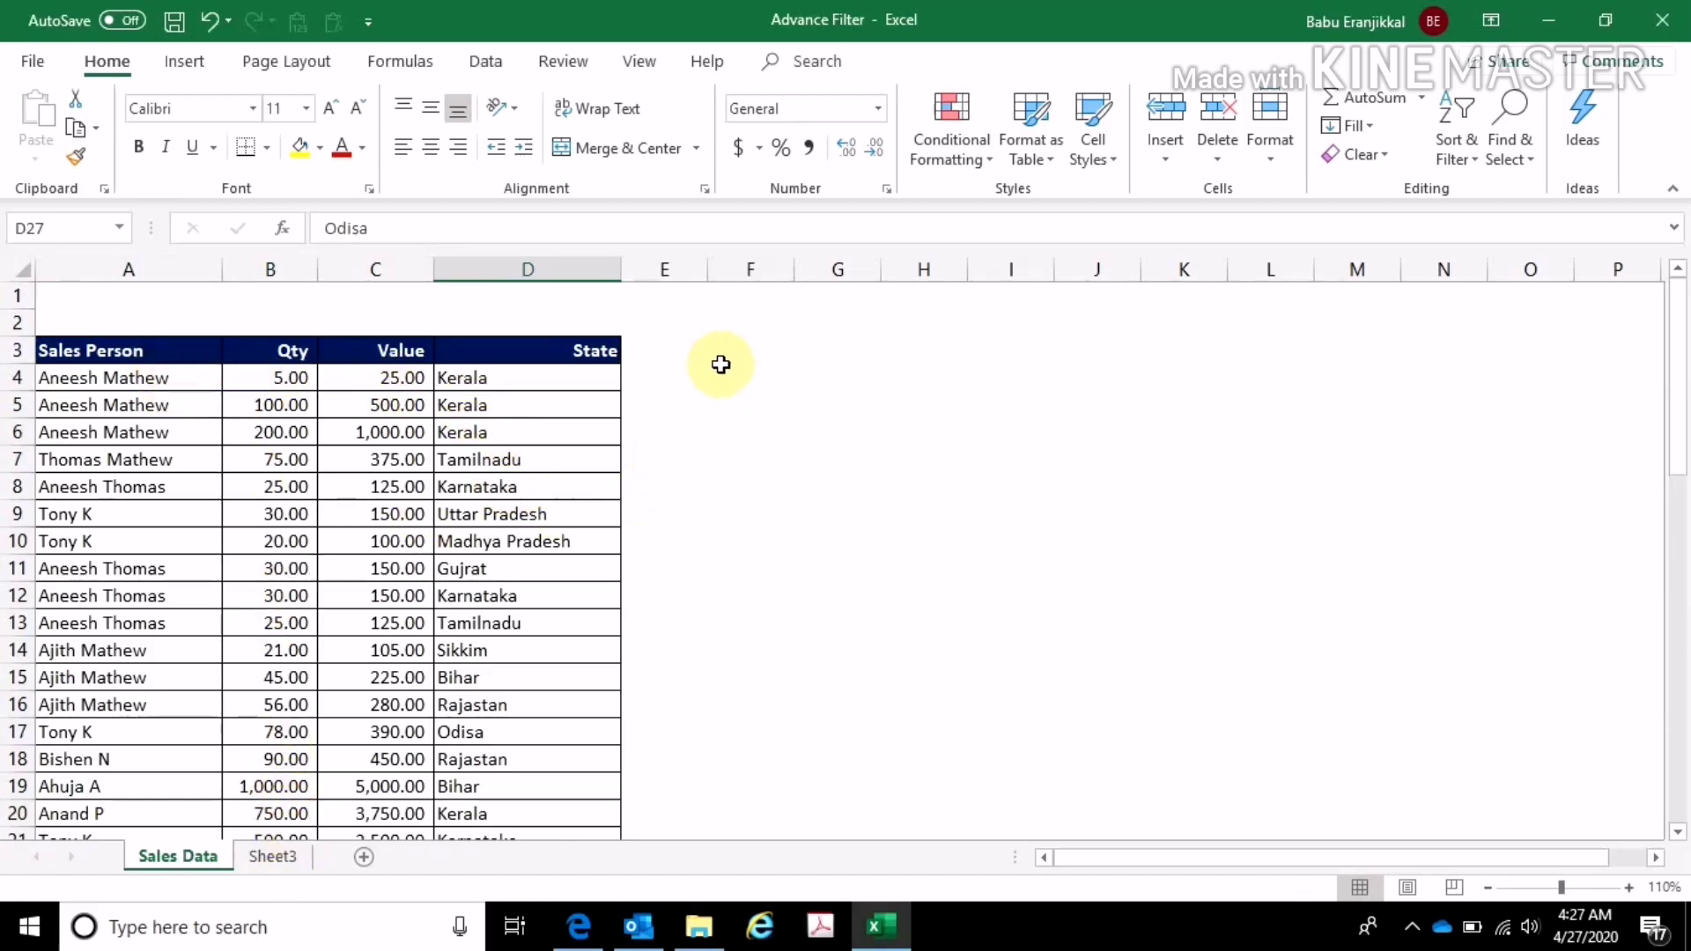
click(760, 354)
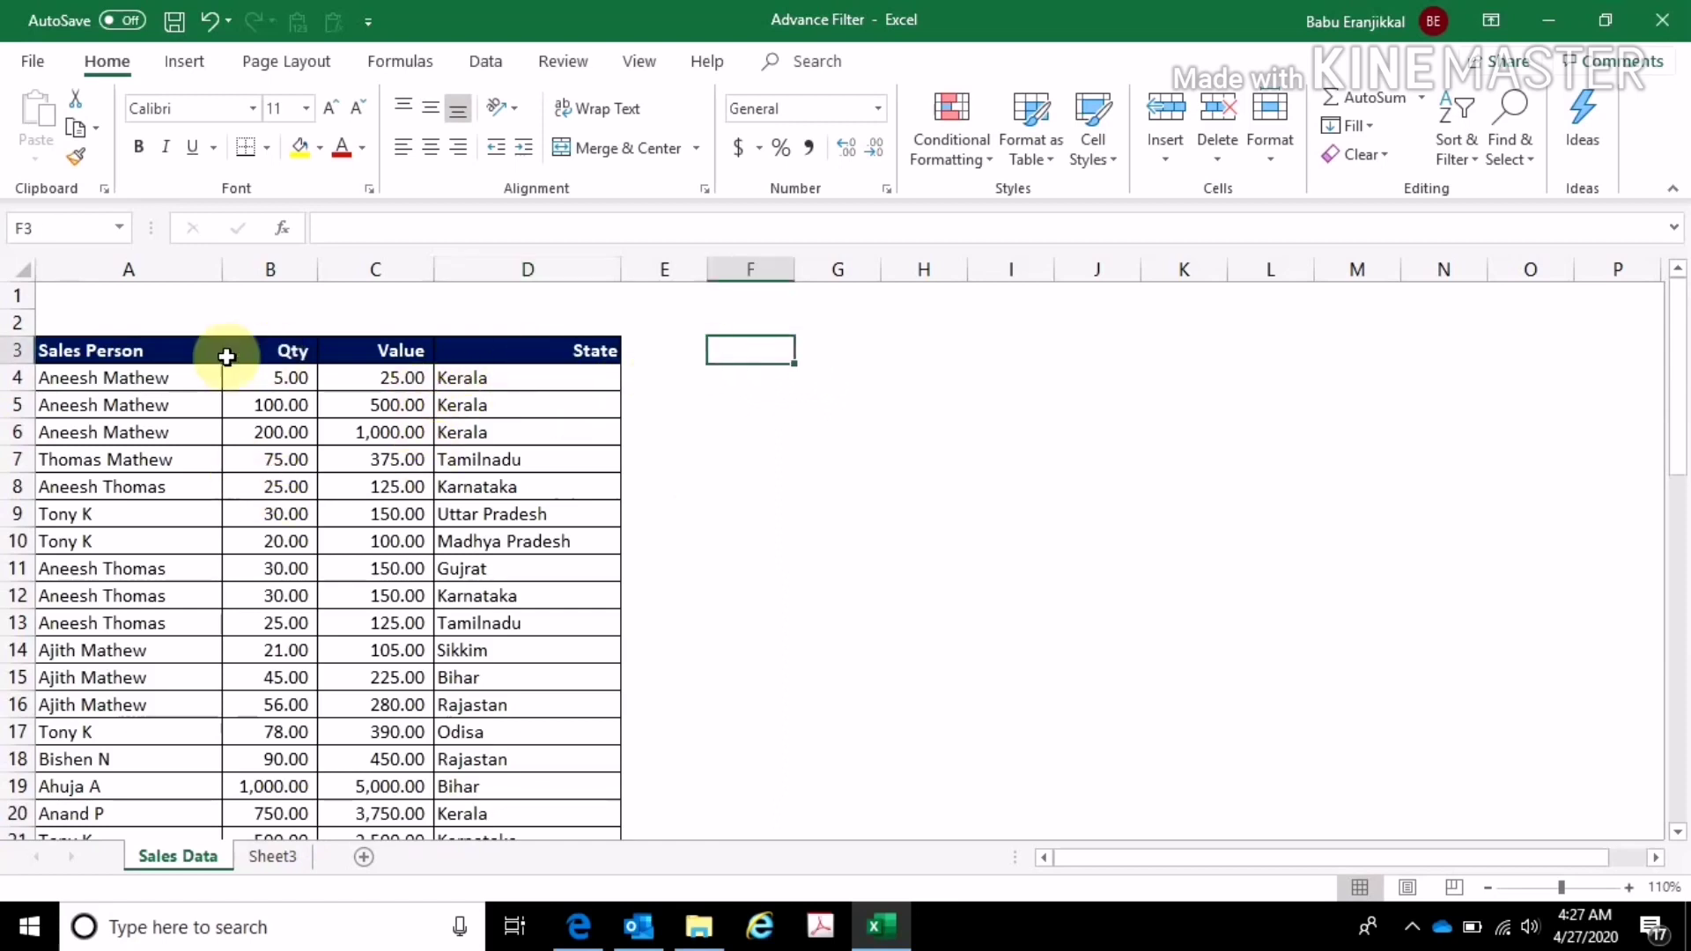
click(156, 361)
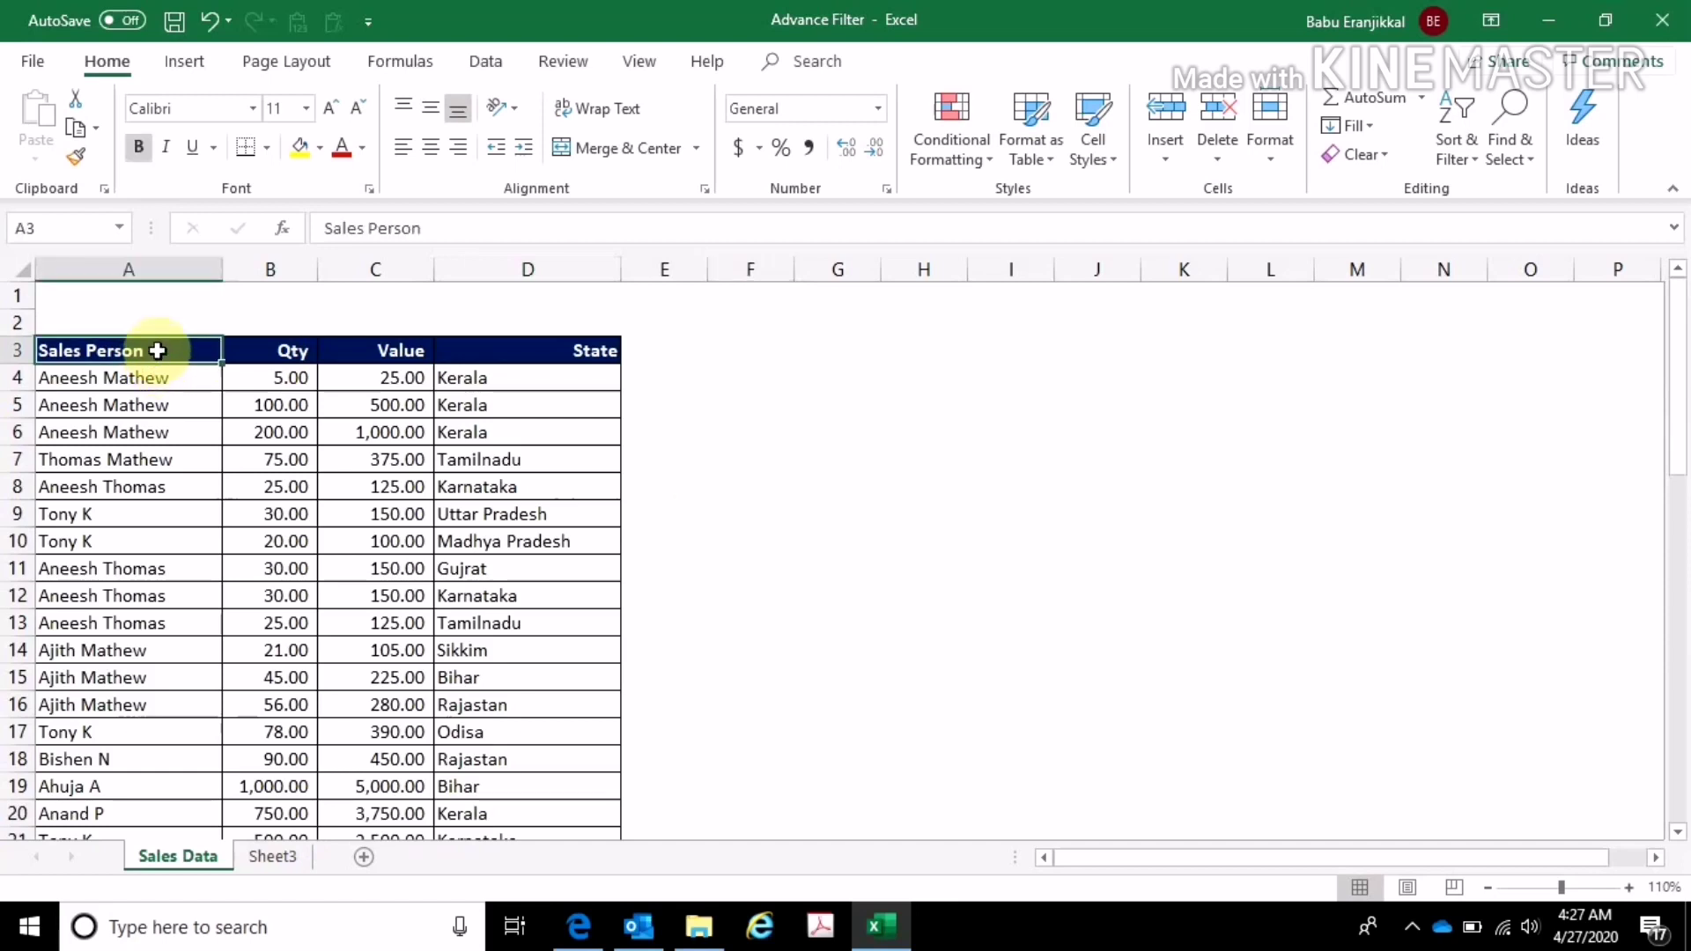
key(ctrl+c)
click(764, 349)
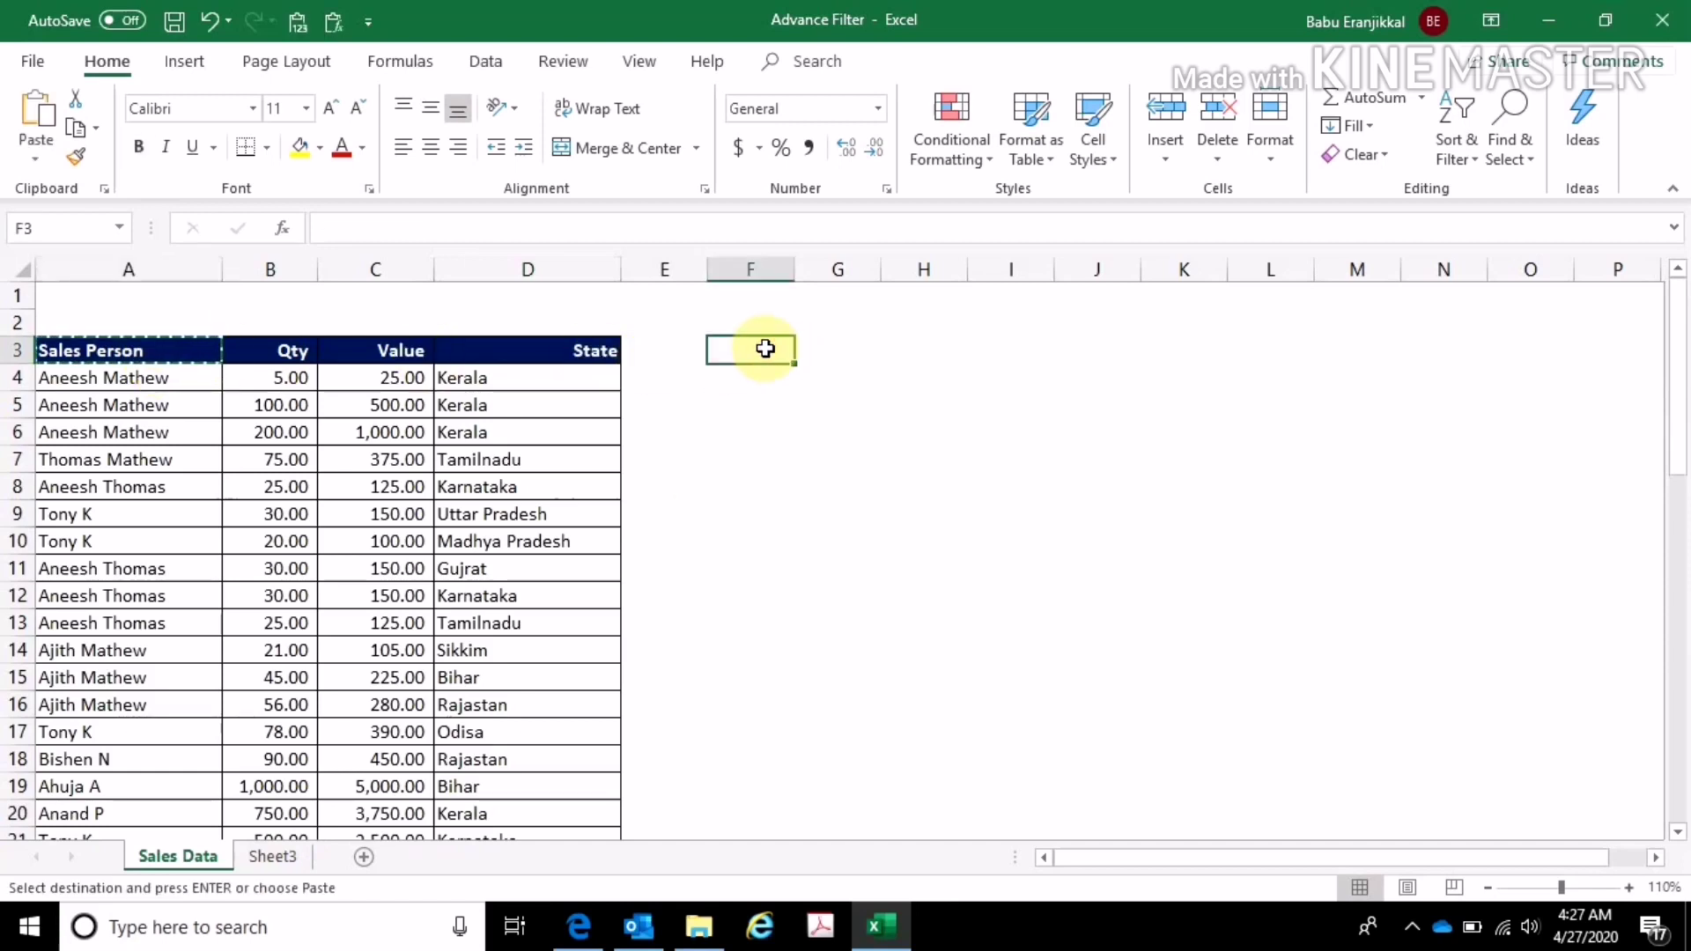
key(ctrl+v)
double_click(795, 268)
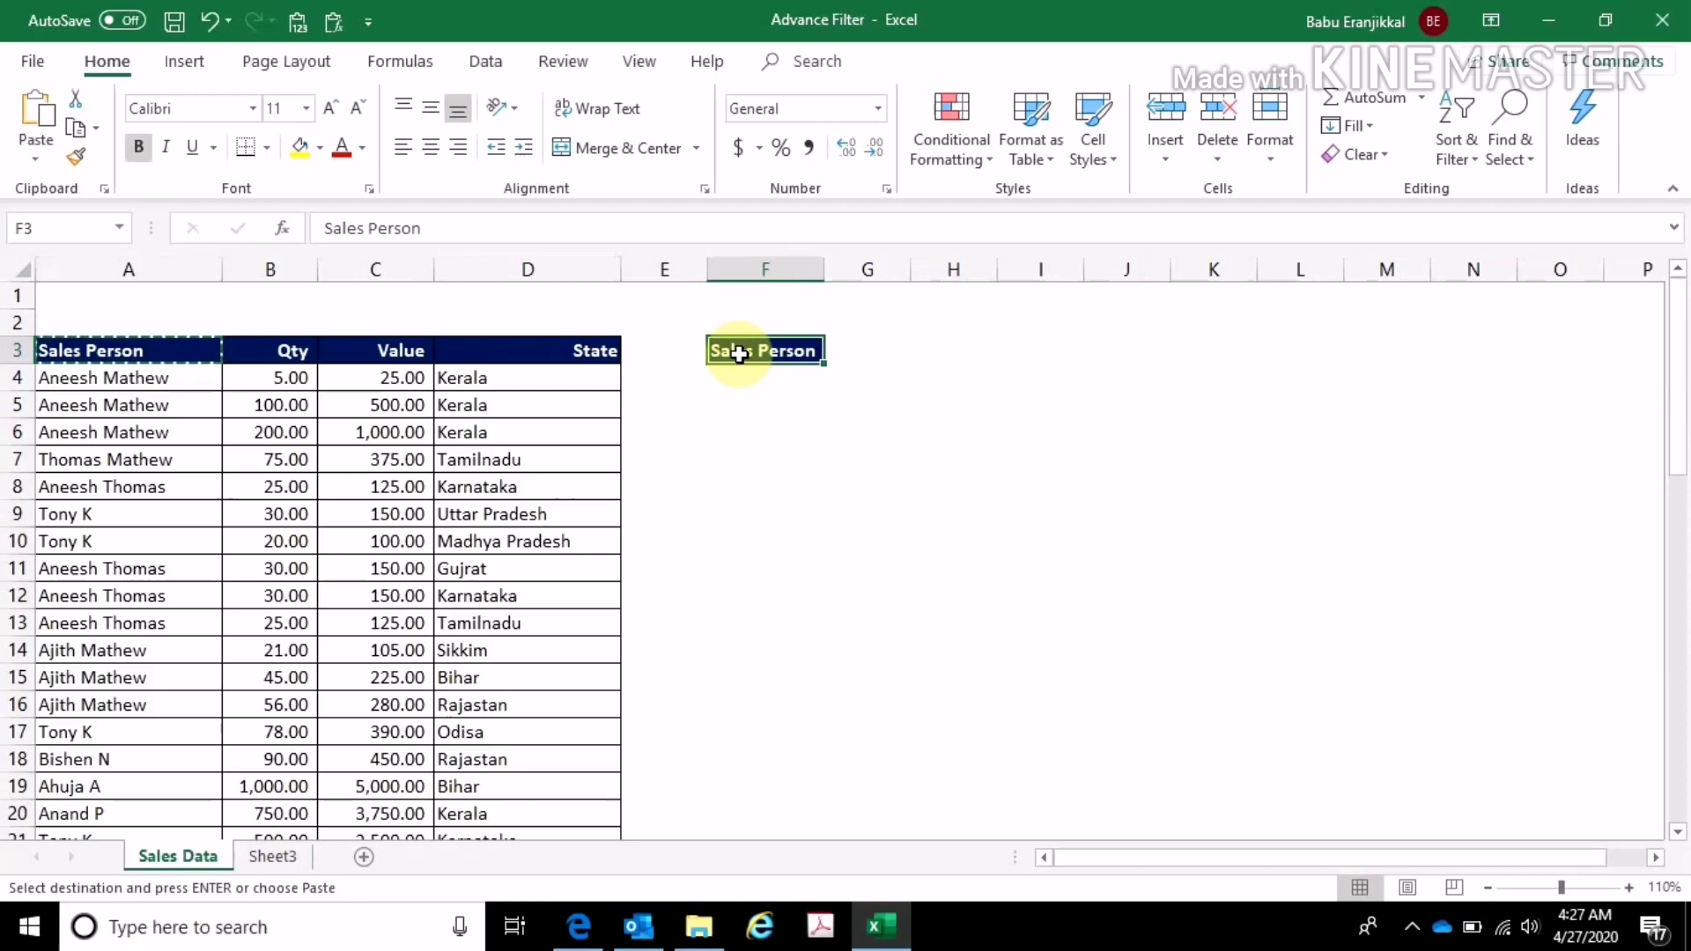
click(119, 520)
key(ctrl+c)
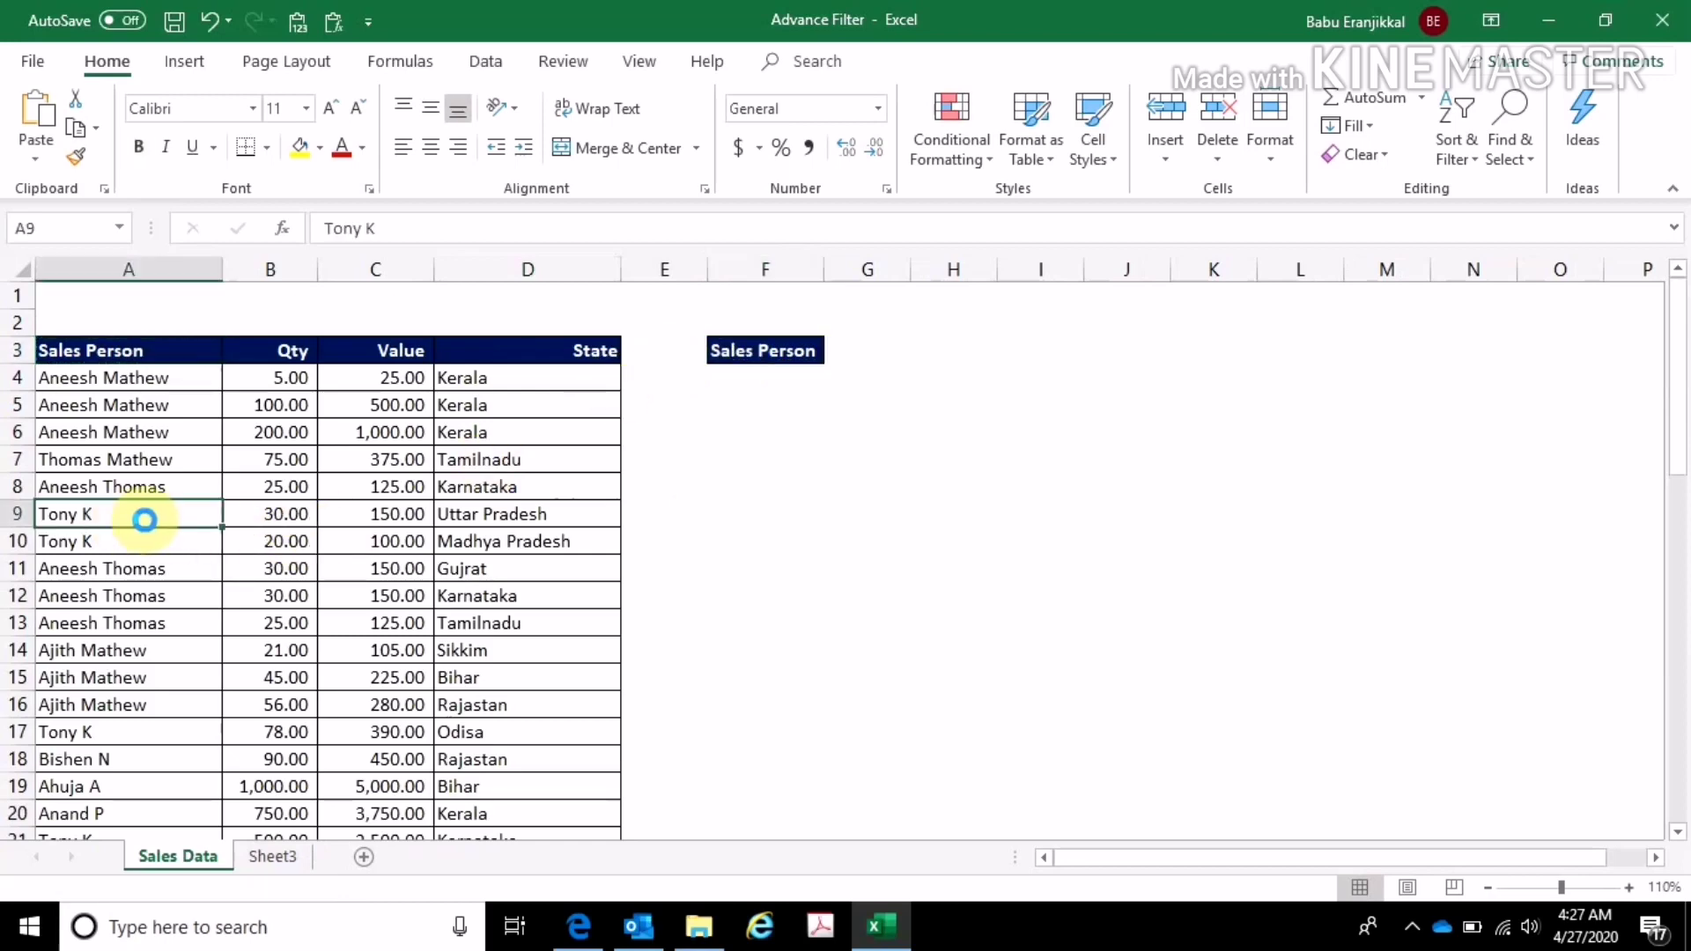
click(743, 384)
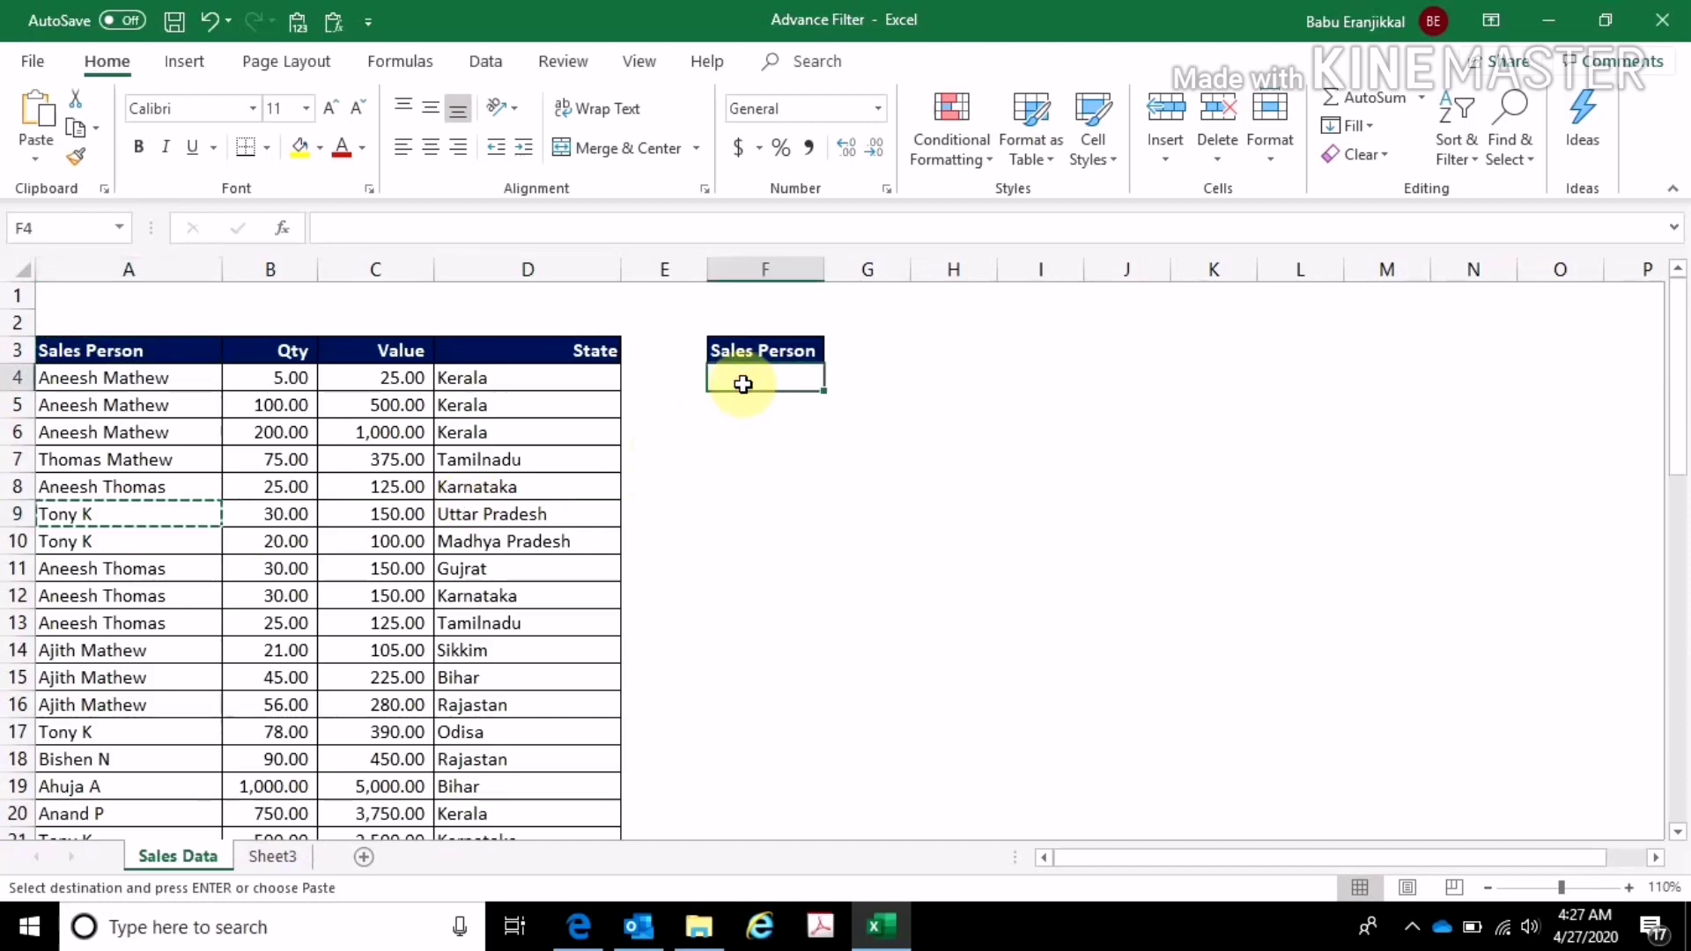
key(ctrl+v)
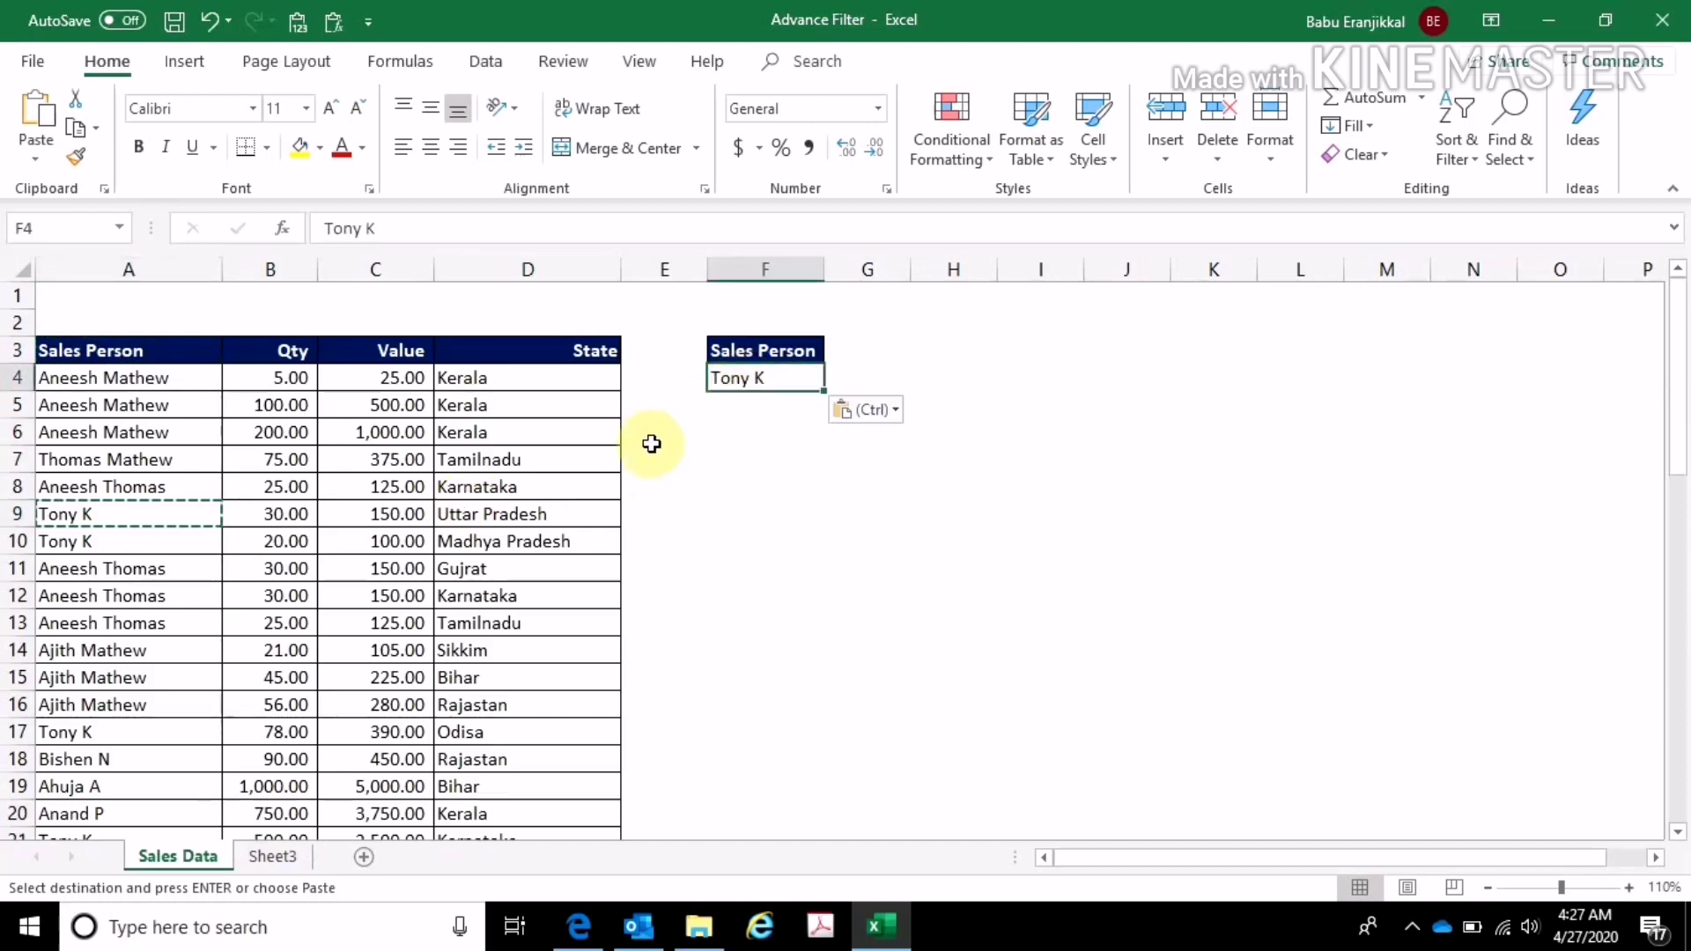
- From Sheet3, start an Advanced Filter copying to another location with list range 'Sales Data'!A3:D54
click(292, 858)
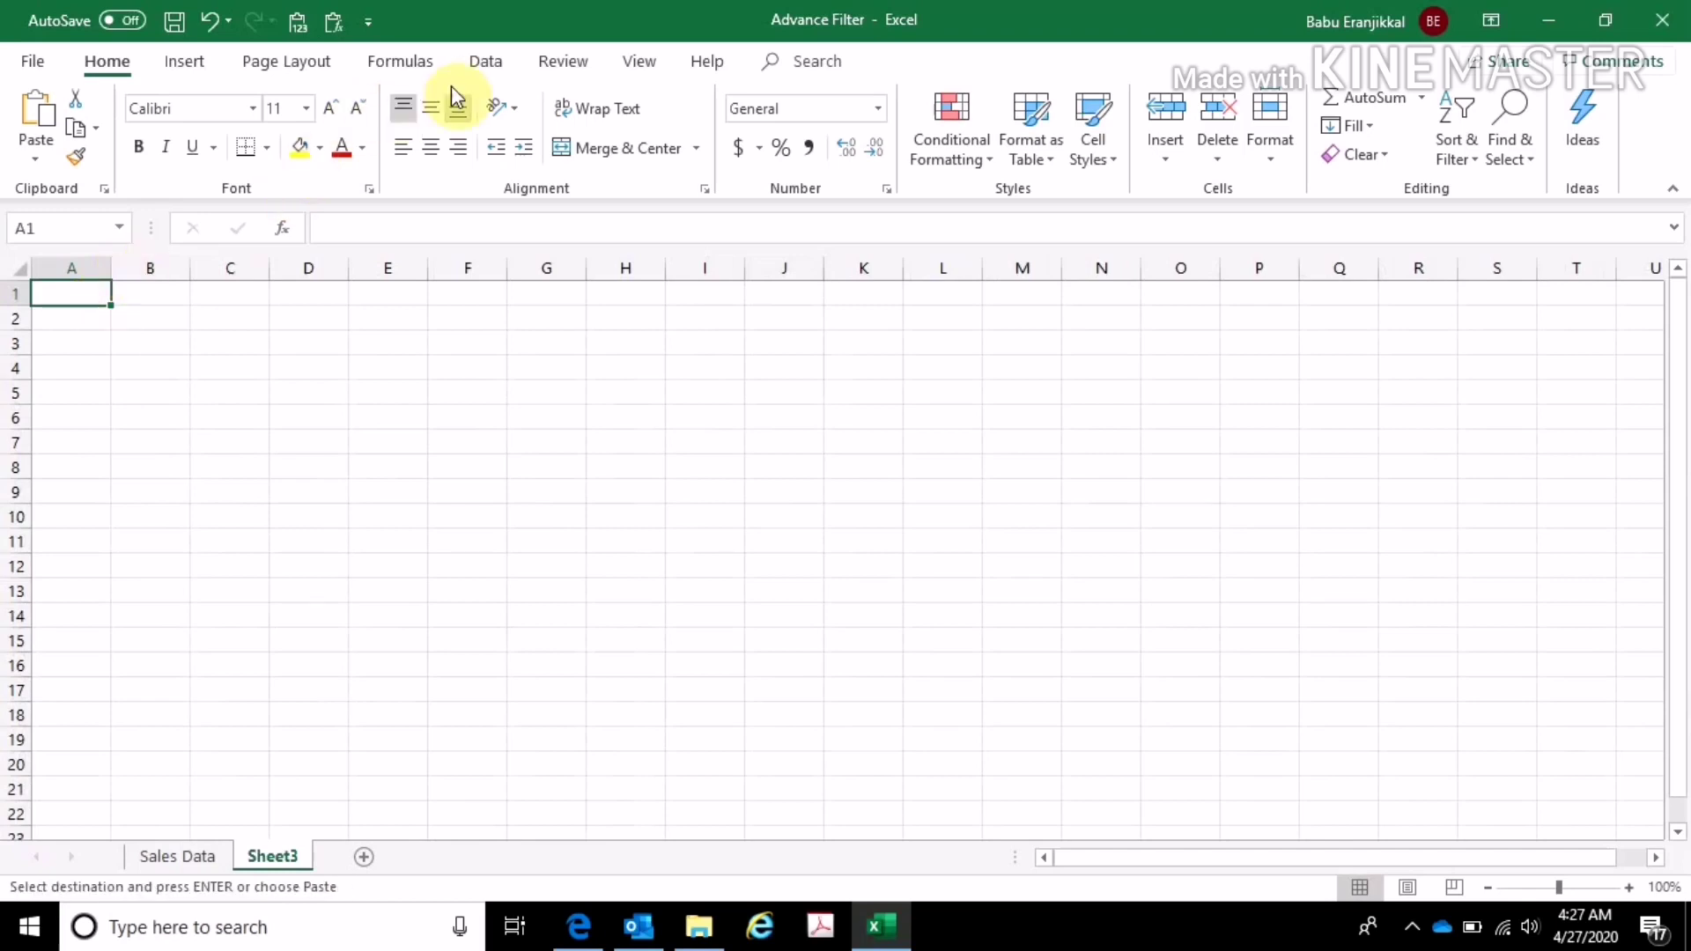
click(480, 64)
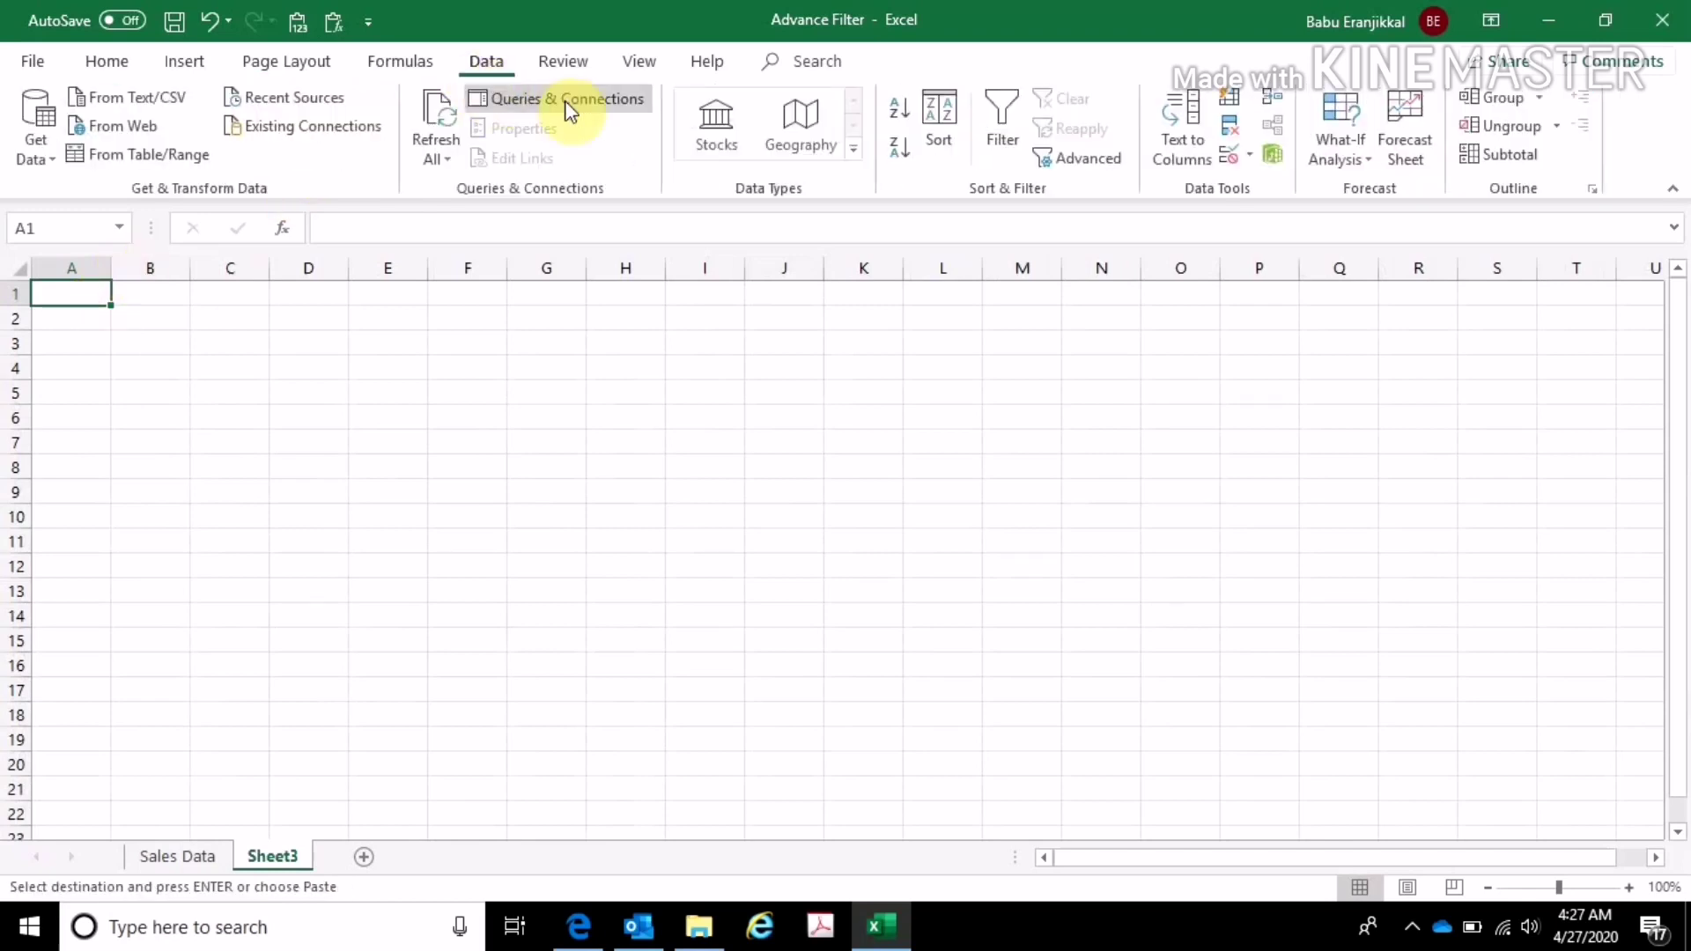
click(1105, 168)
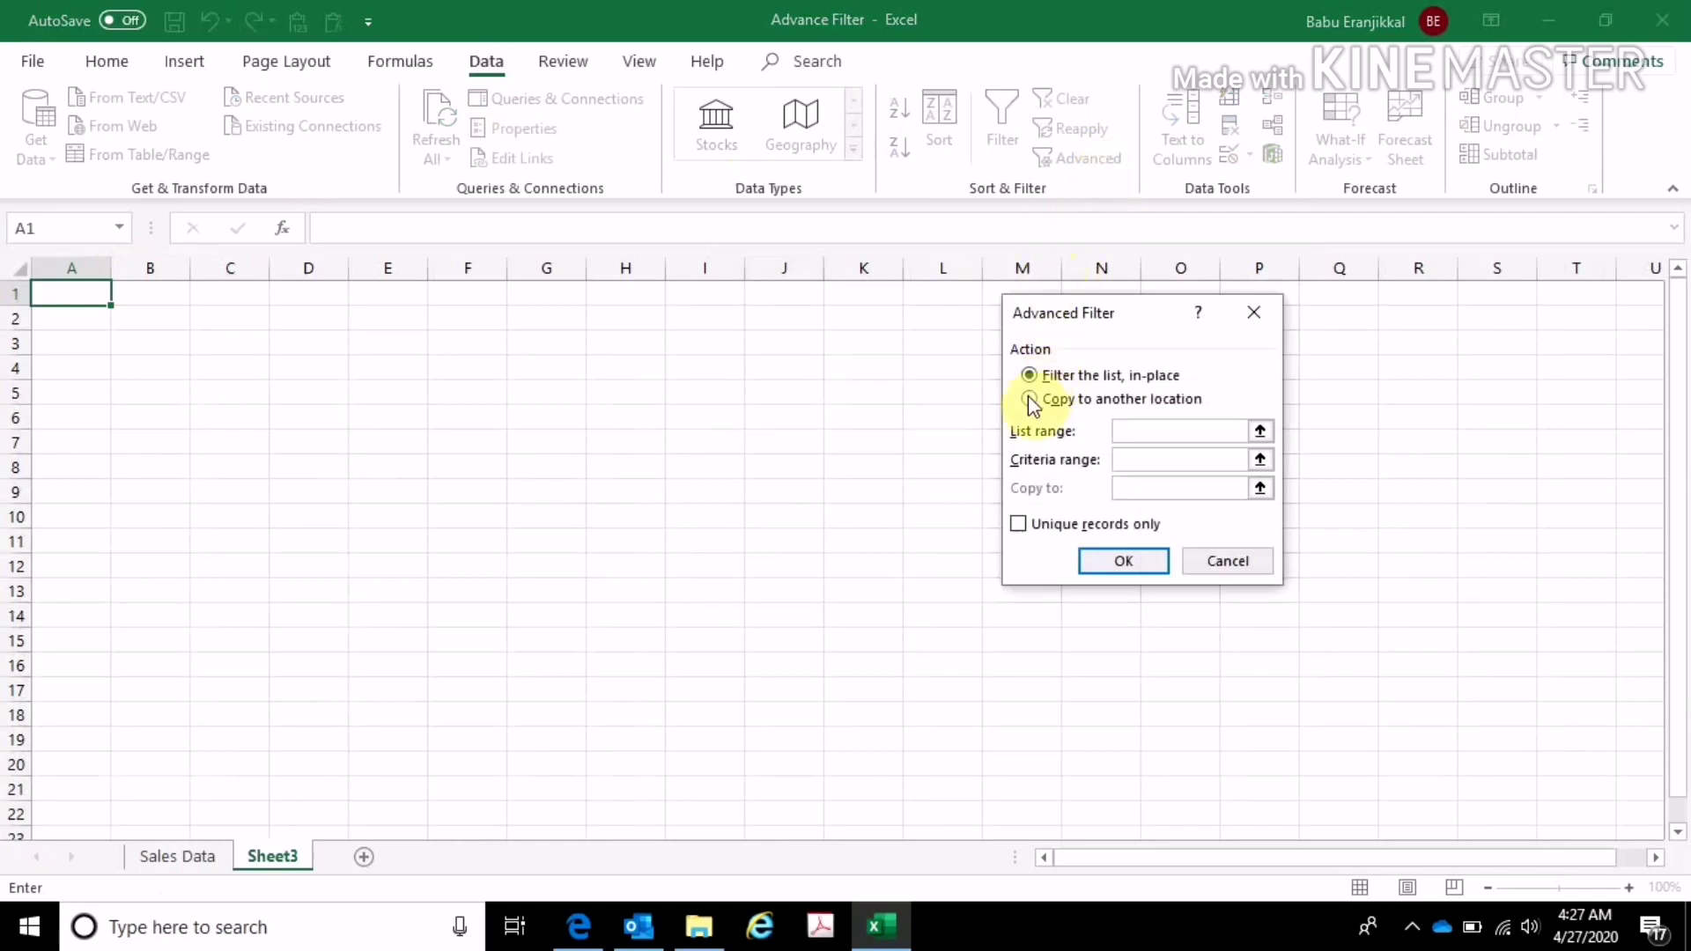
click(1029, 399)
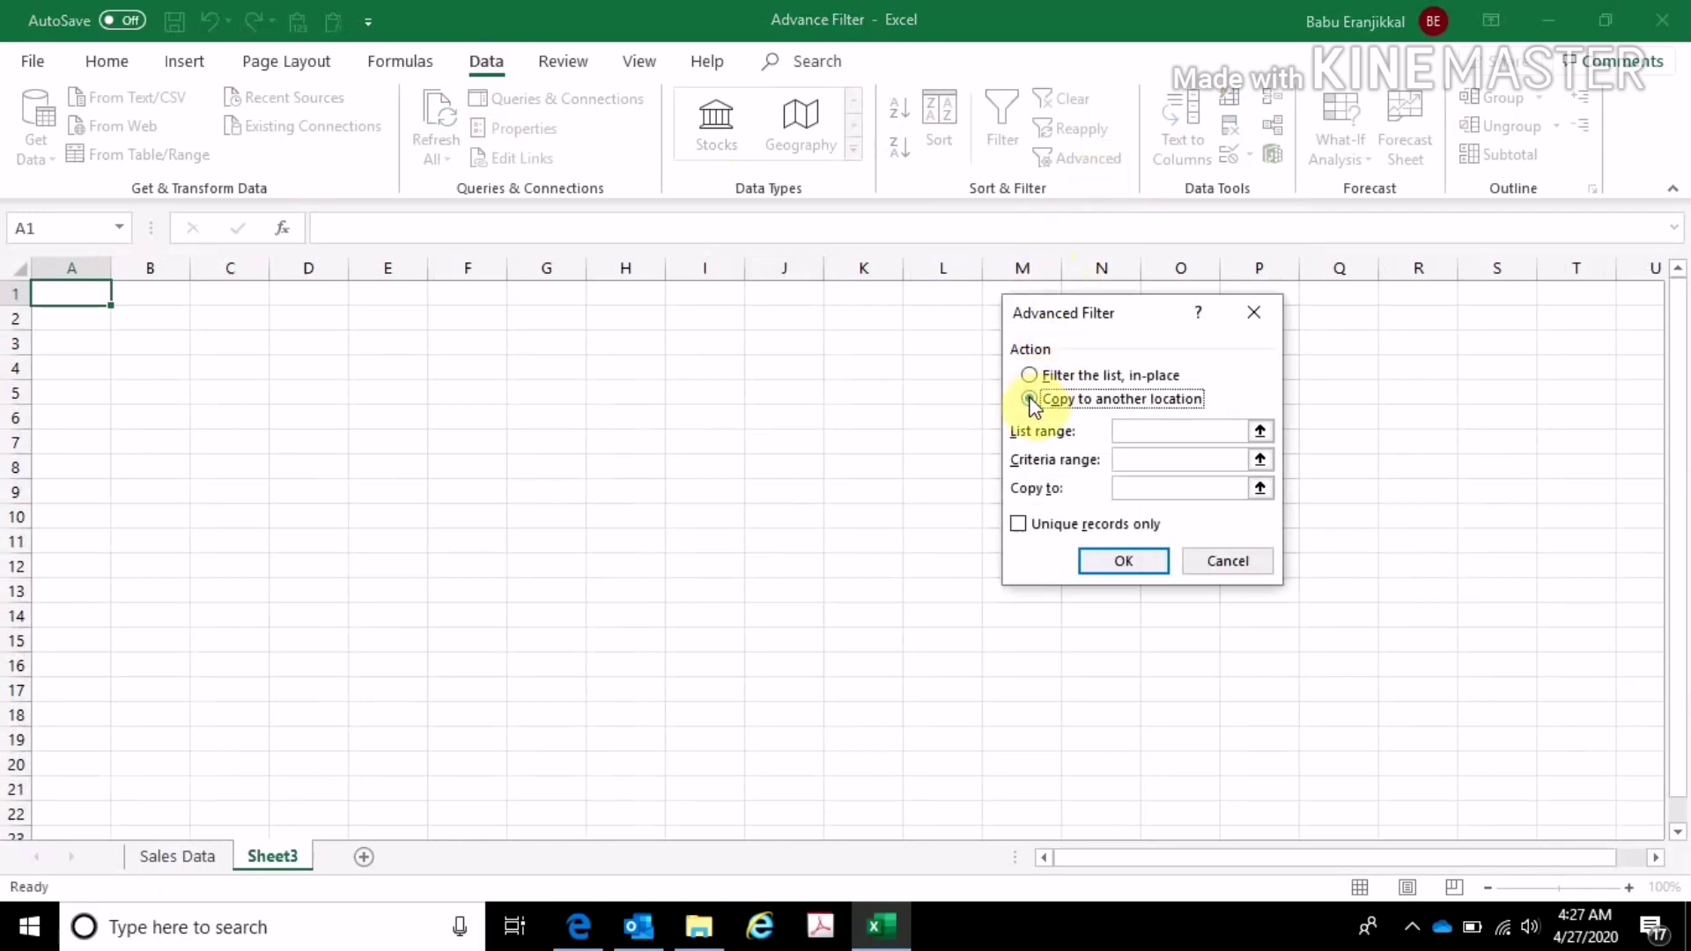
click(1127, 431)
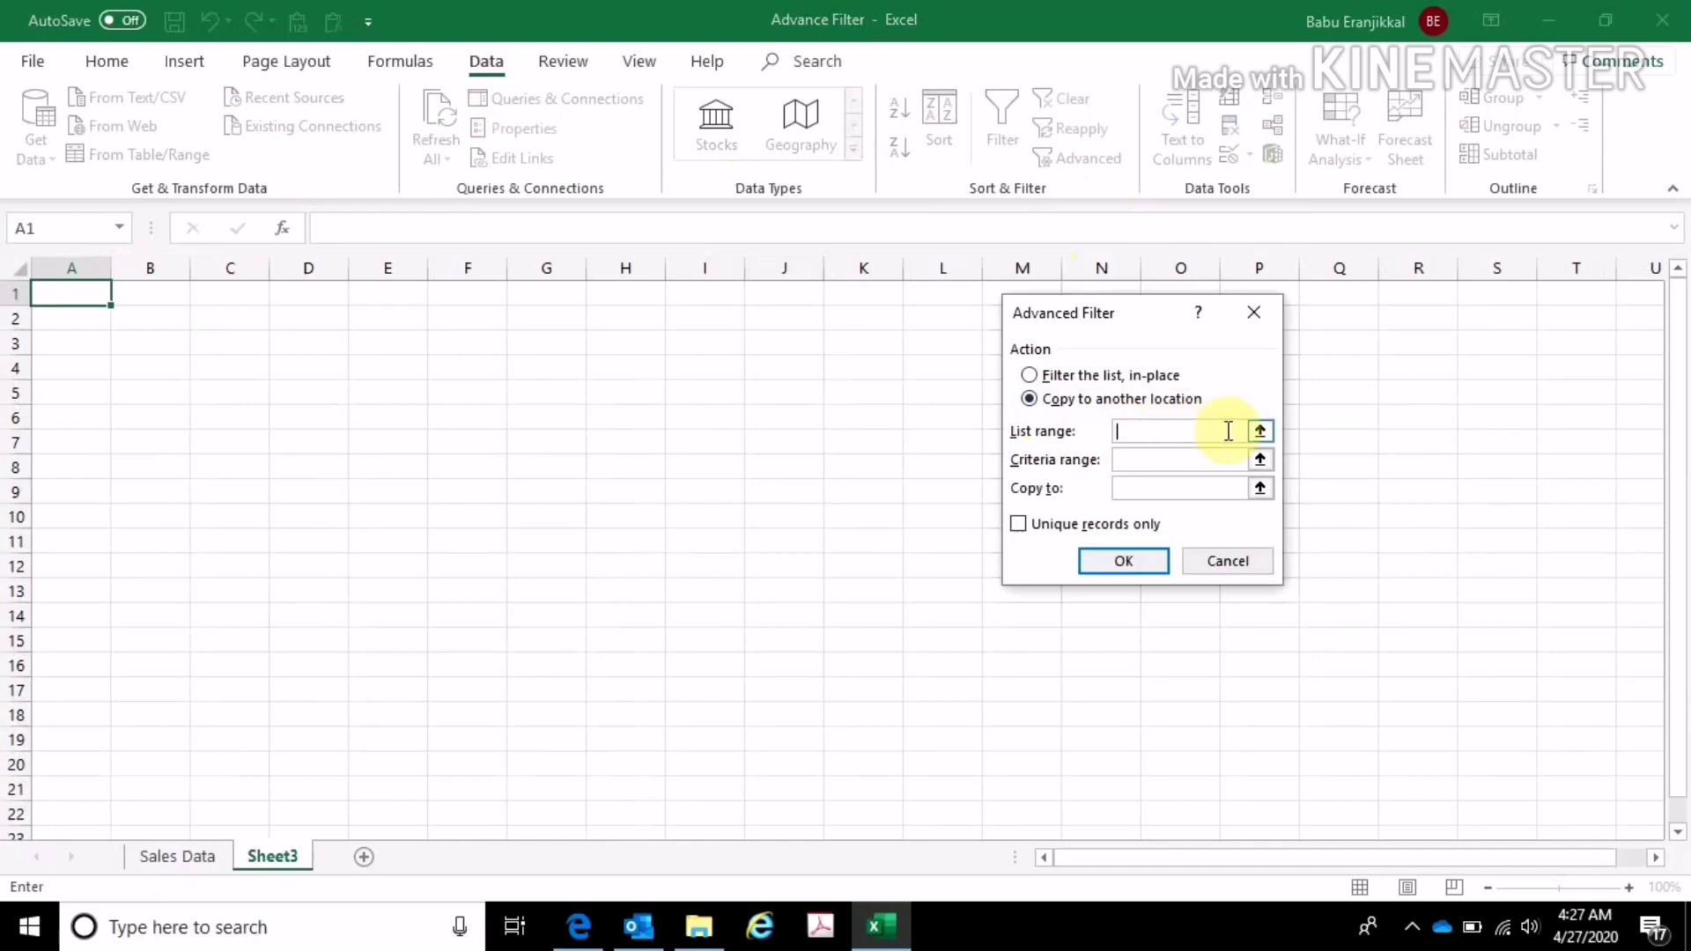
click(1260, 431)
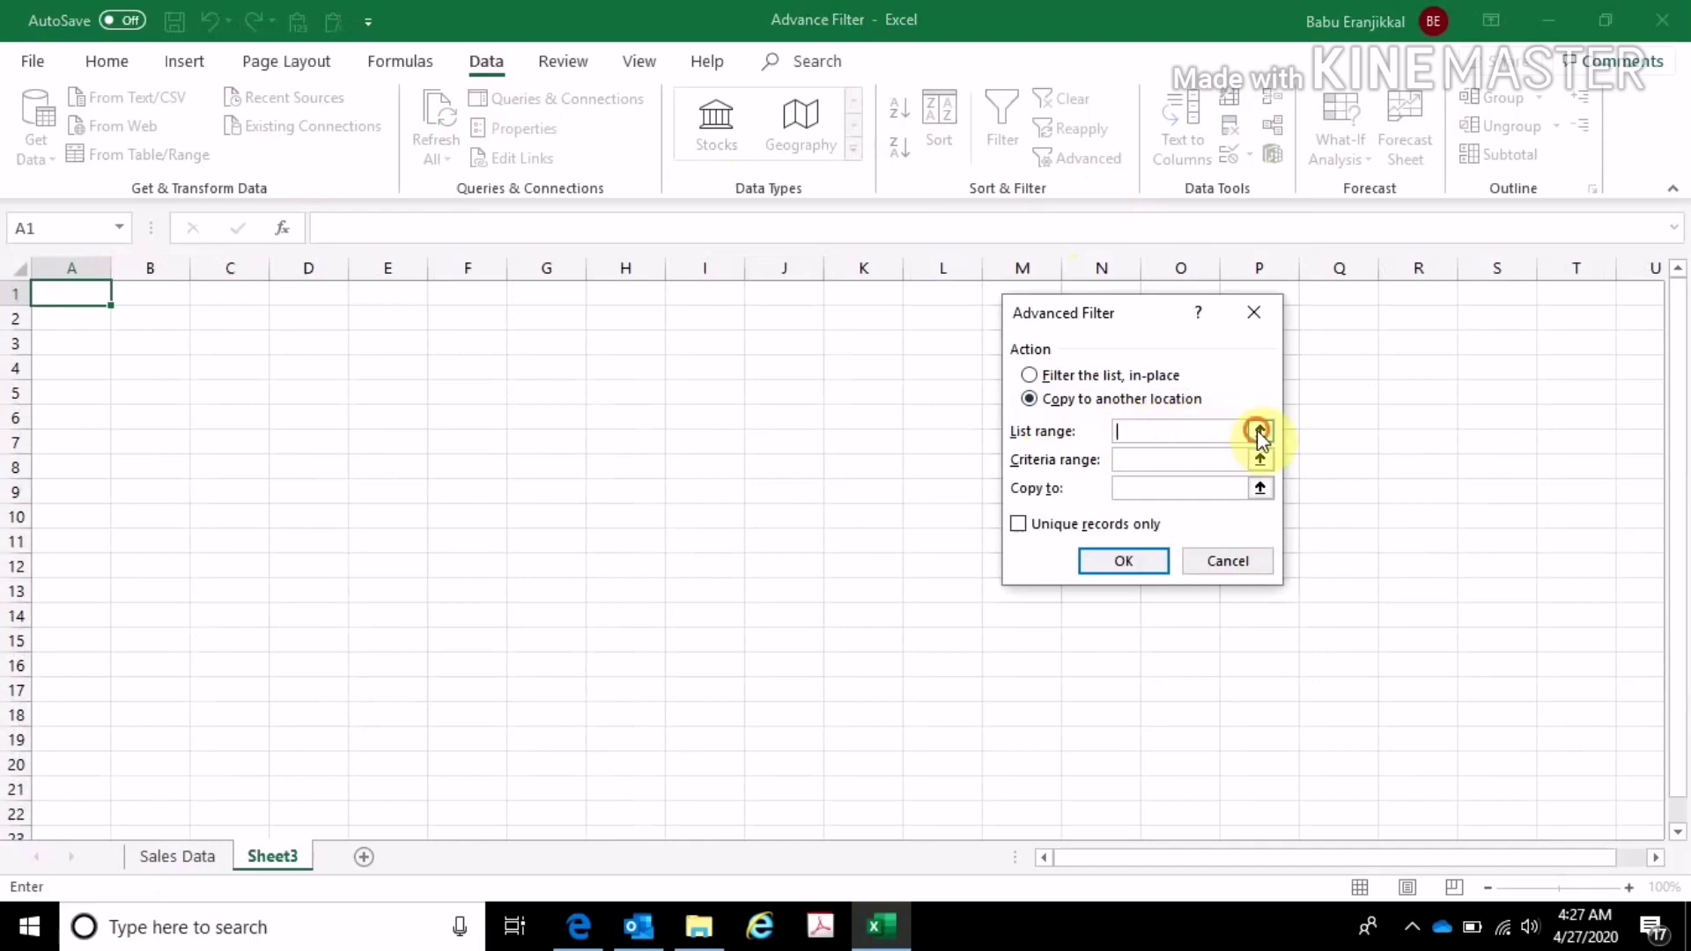
click(180, 856)
mouse_move(108, 352)
mouse_down()
mouse_move(464, 940)
mouse_move(493, 794)
mouse_up()
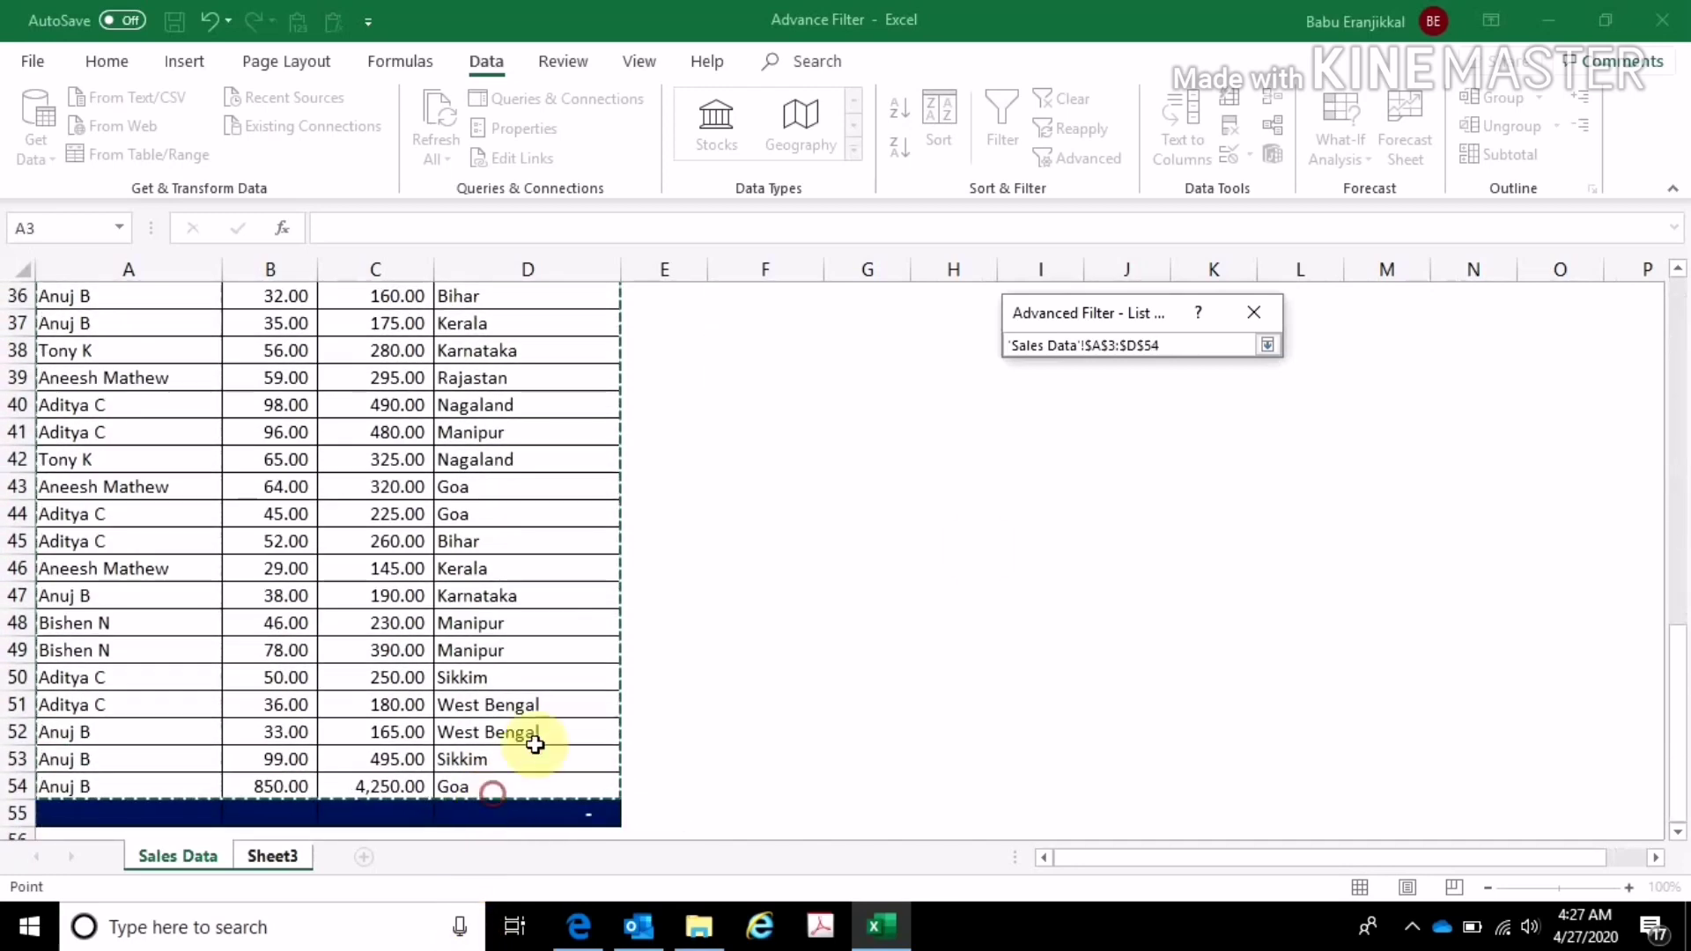
click(1267, 349)
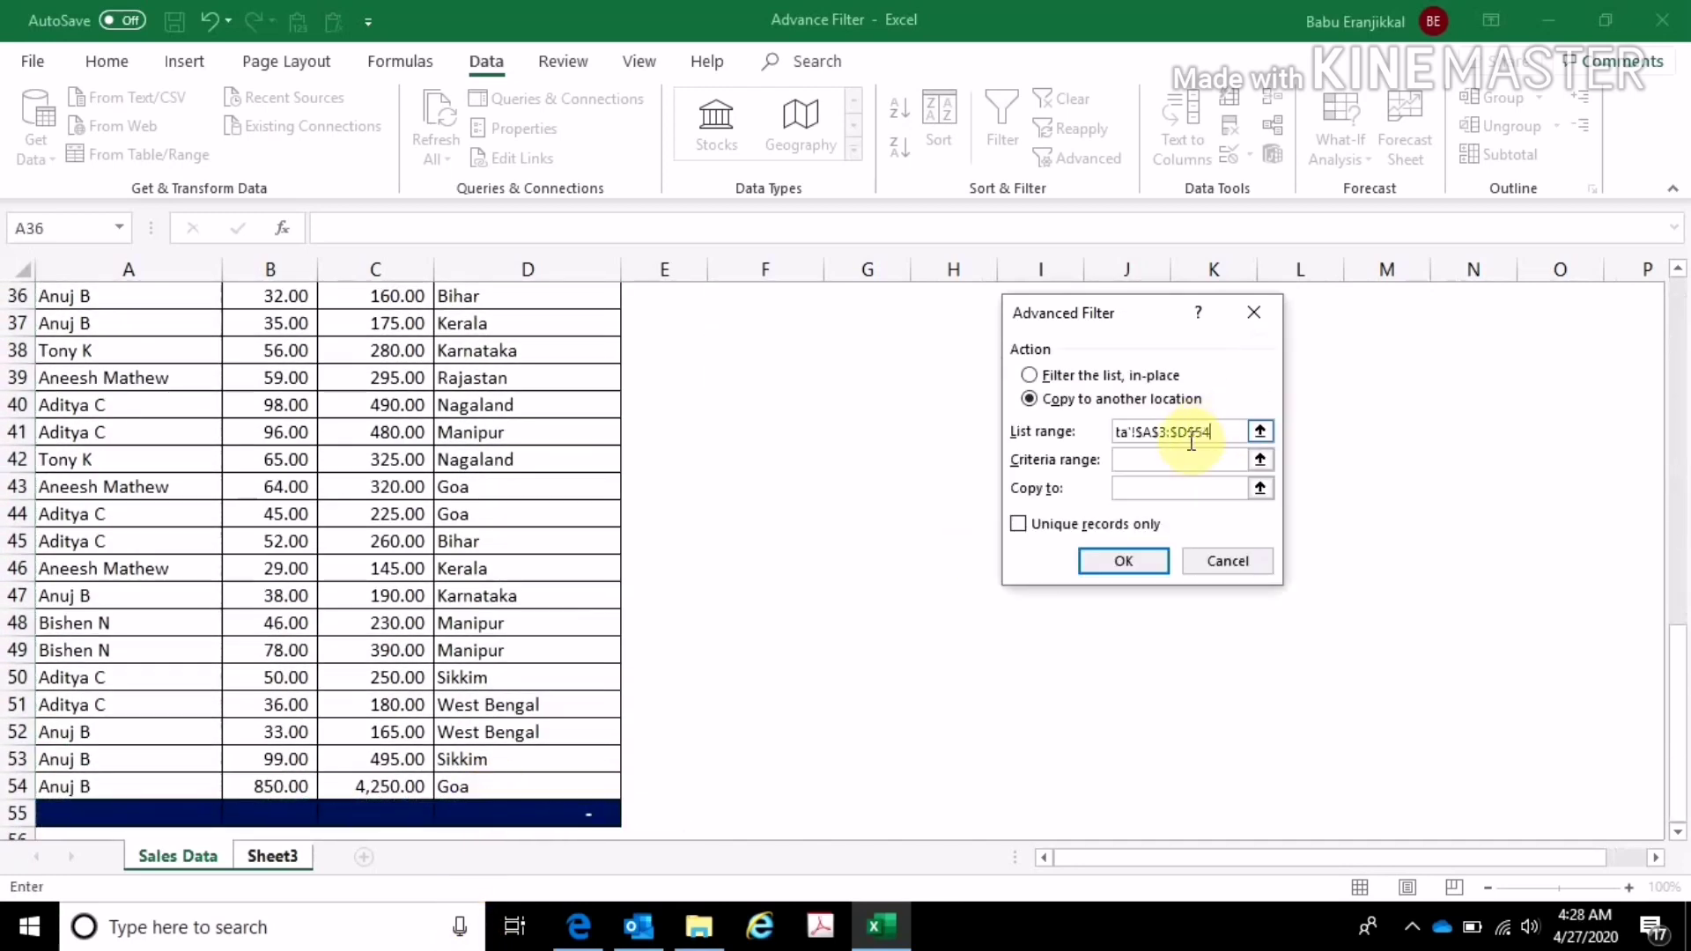
click(1164, 458)
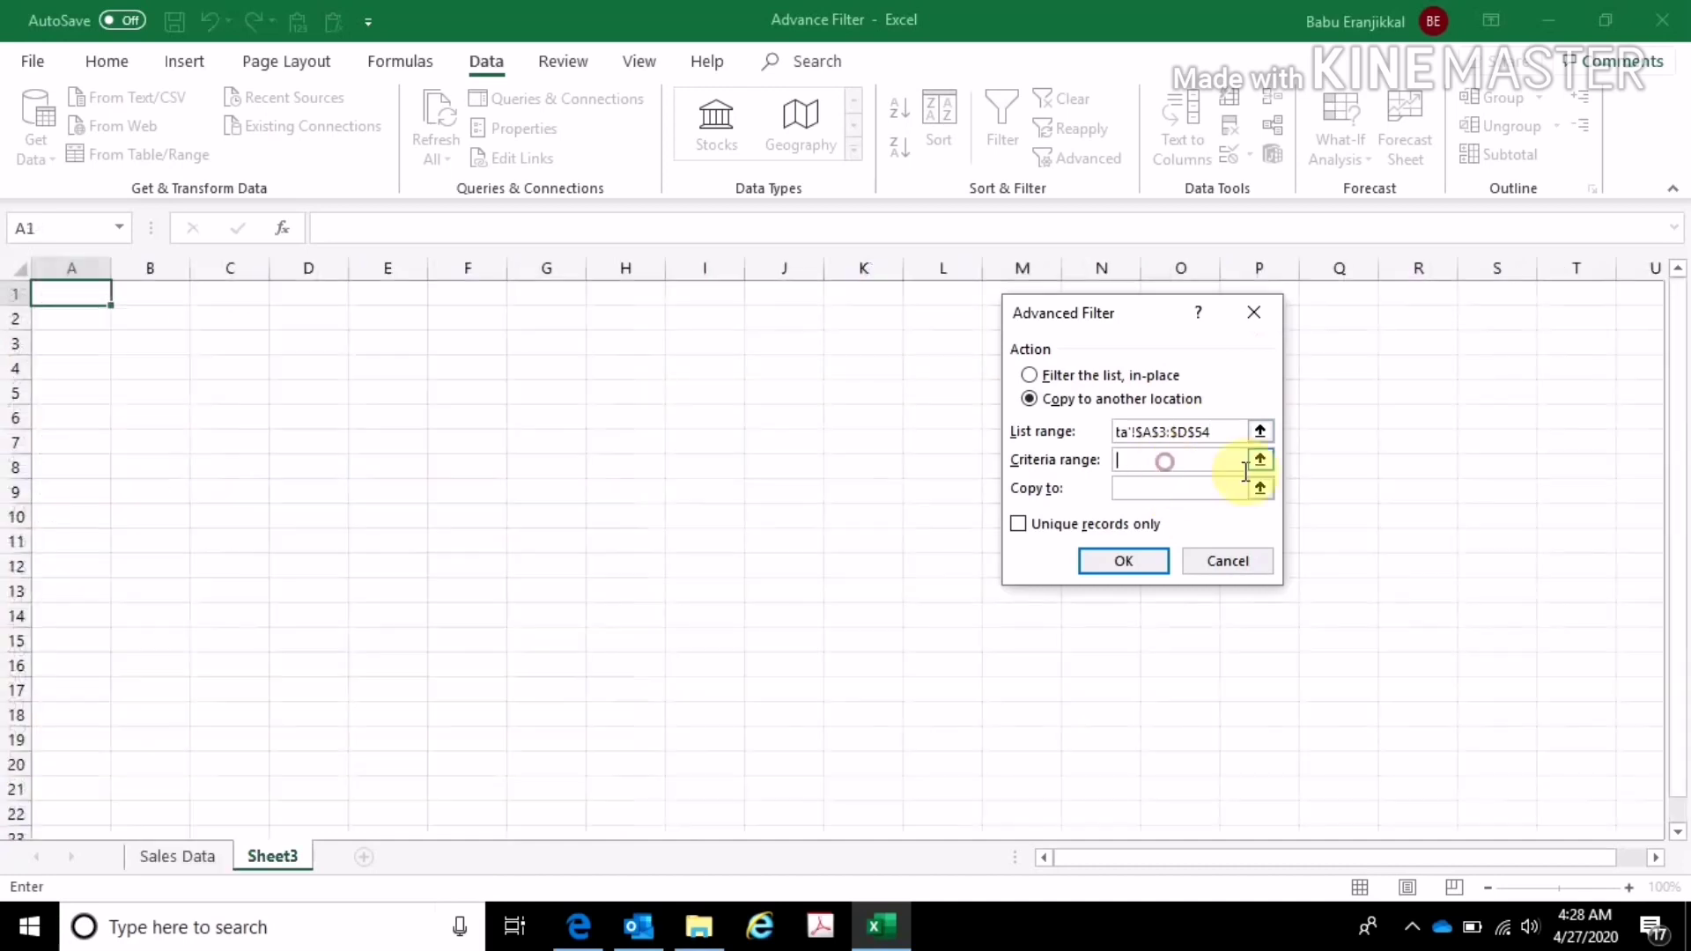
click(168, 856)
scroll(811, 419, up, 4)
scroll(768, 421, up, 5)
scroll(768, 421, up, 4)
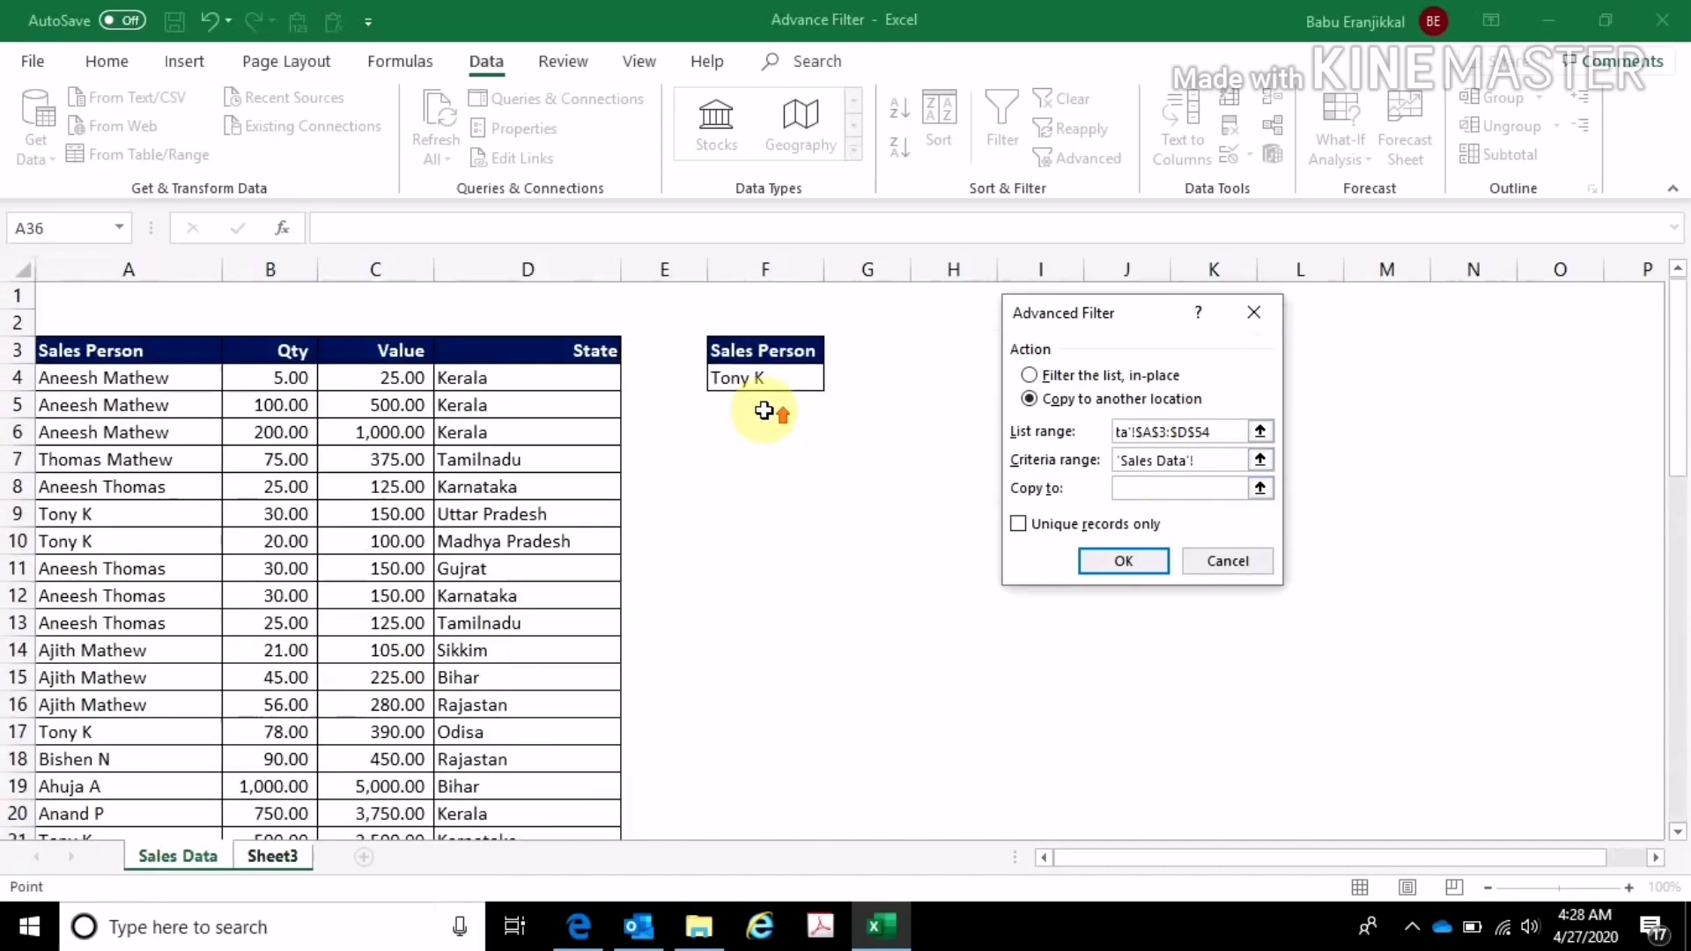
drag(748, 355, 744, 377)
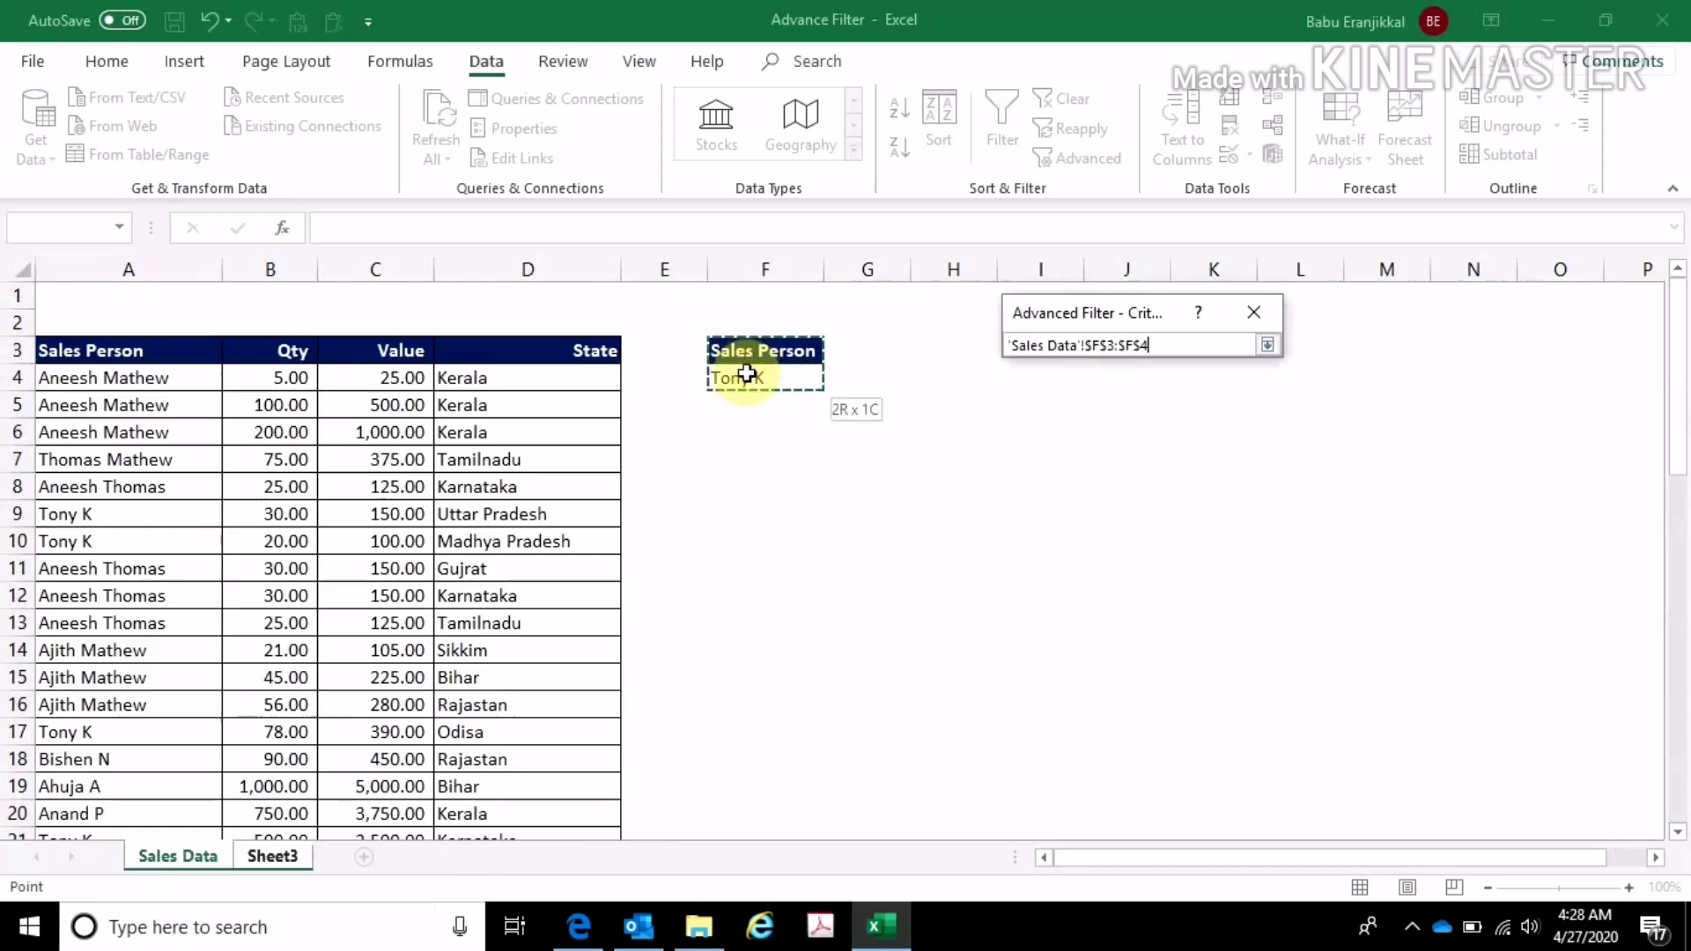
click(1210, 485)
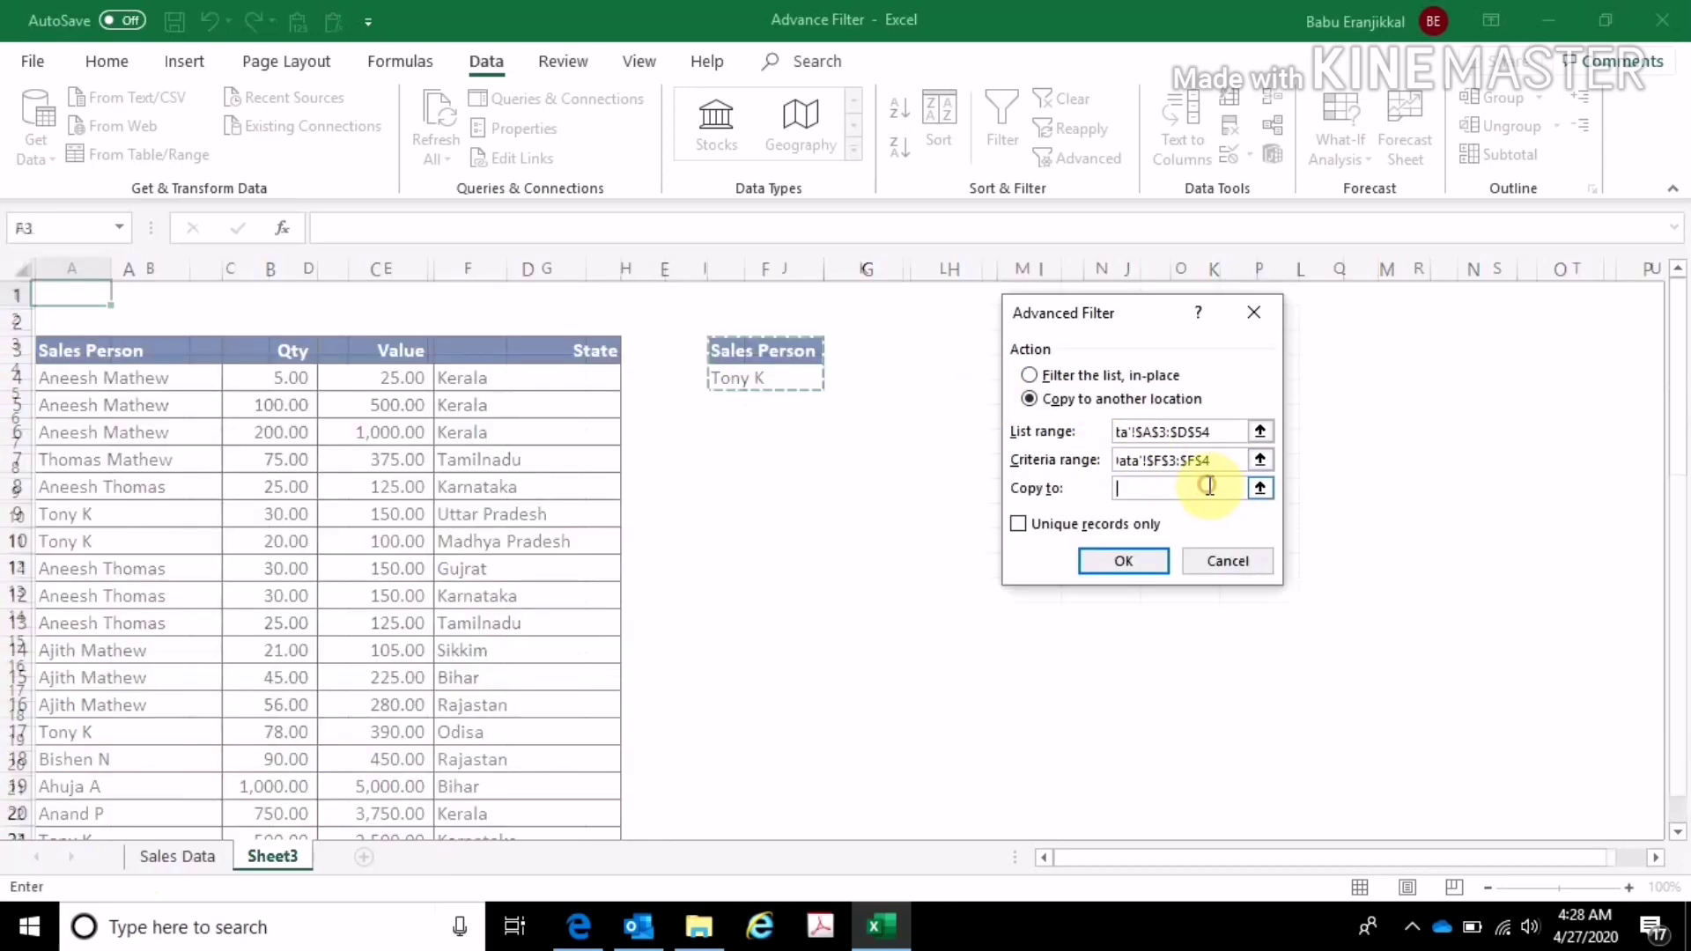
click(1261, 489)
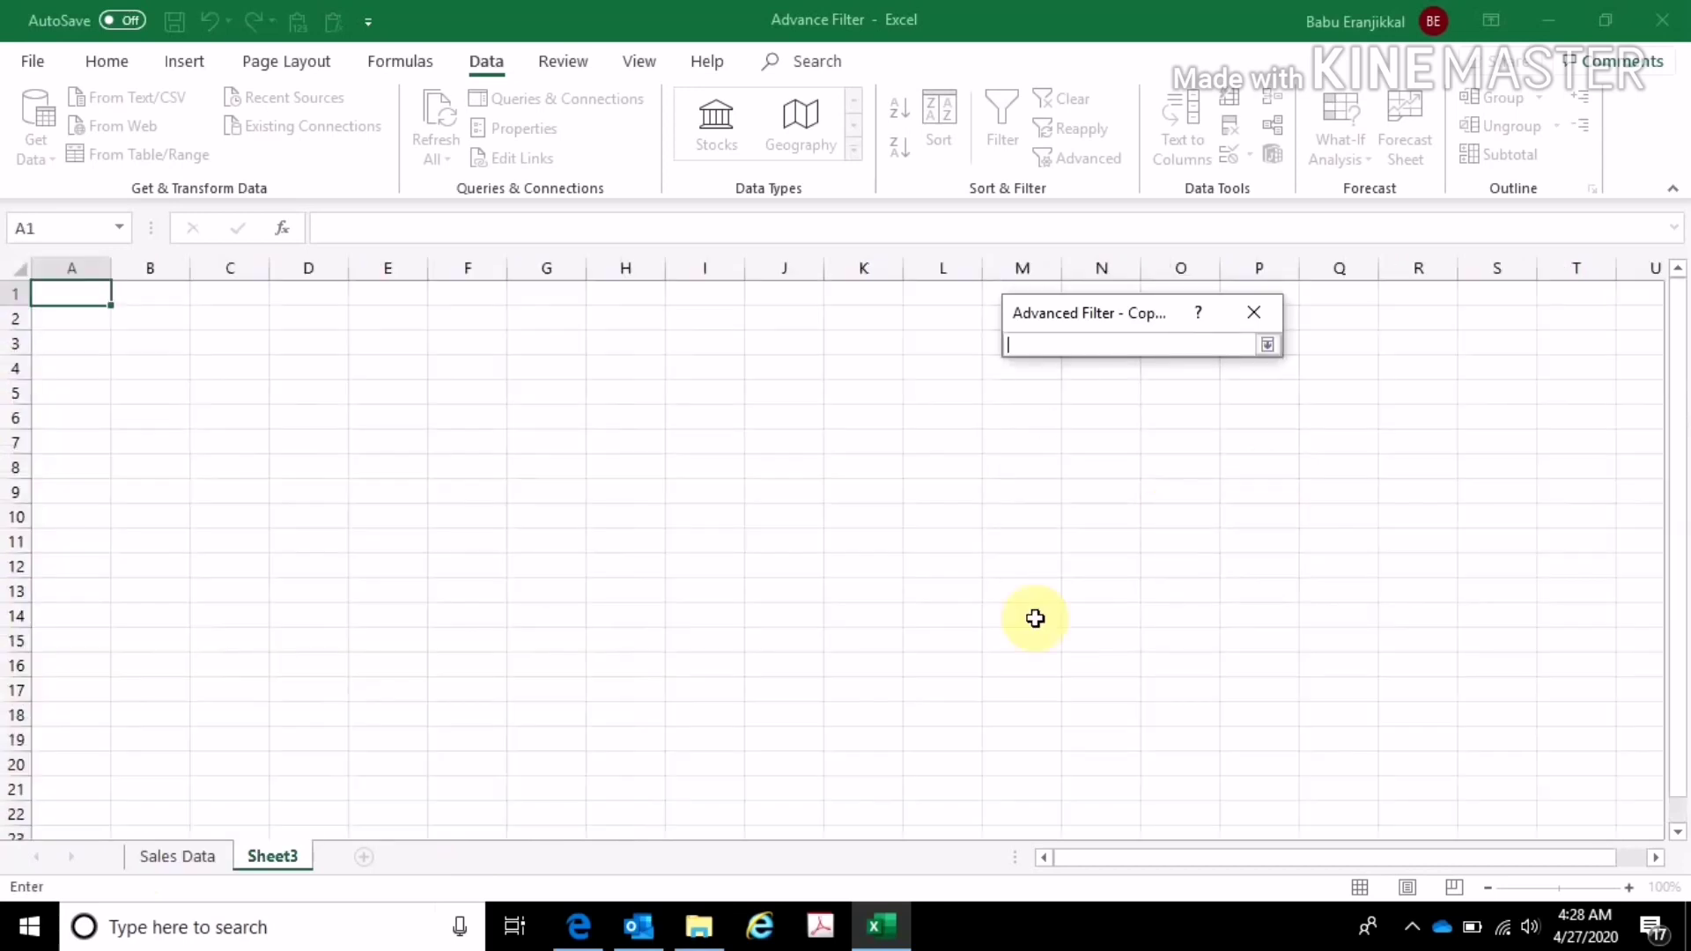
click(95, 293)
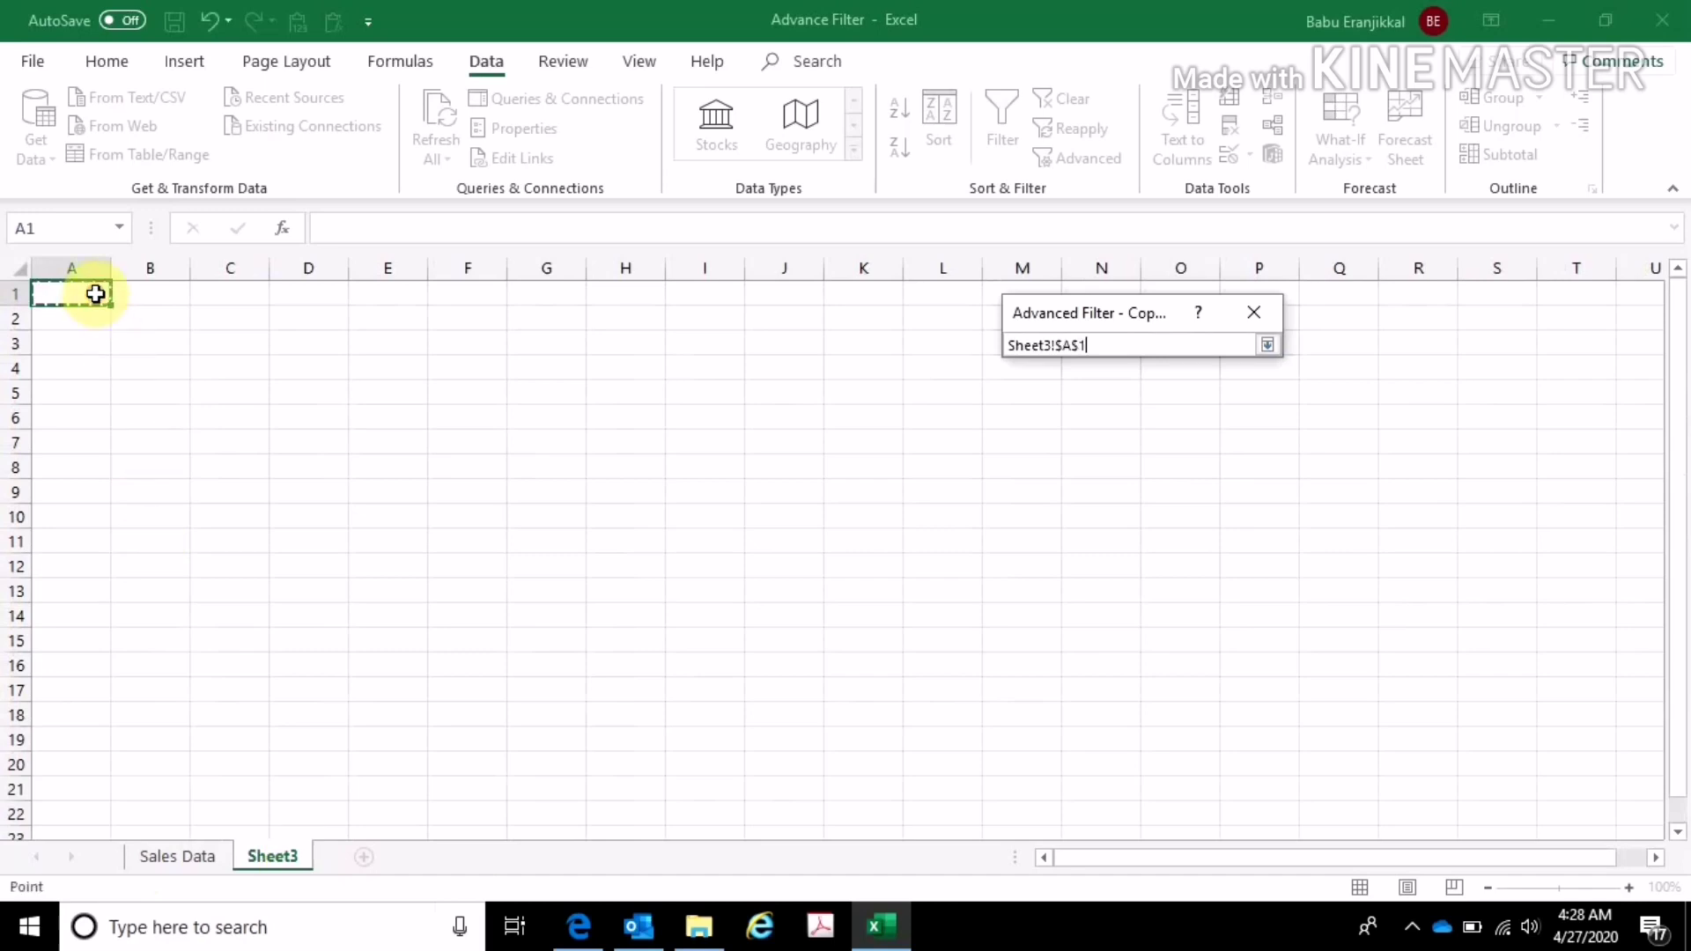
click(1268, 347)
click(1159, 563)
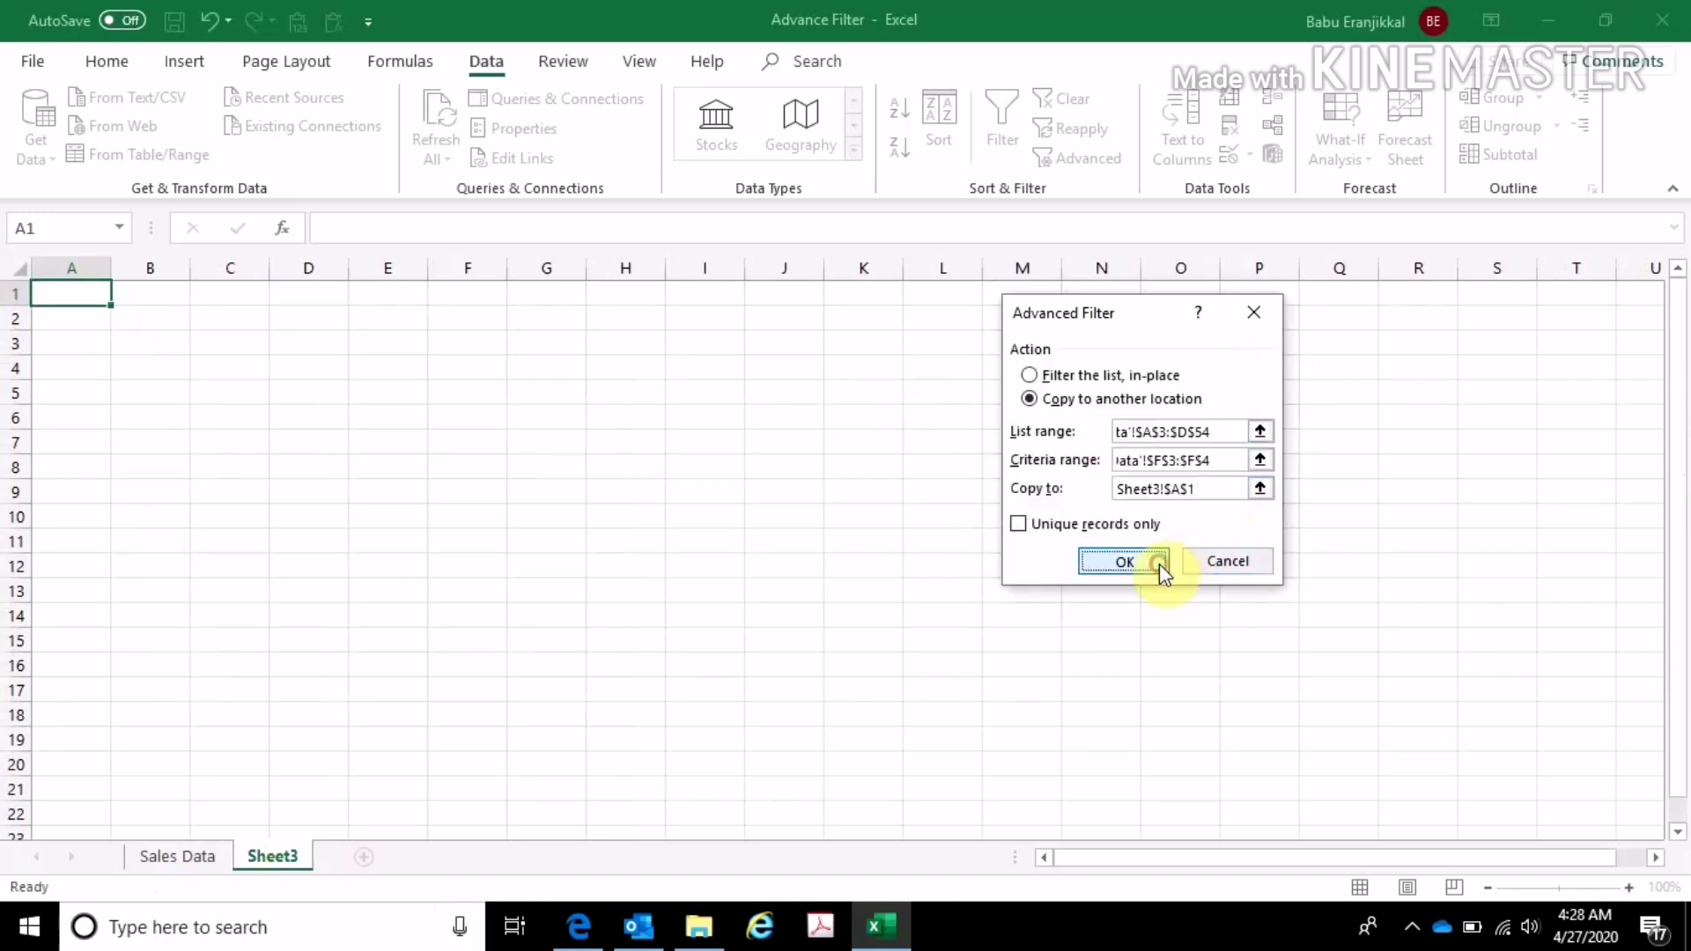
- Autofit columns A to D on Sheet3, then return to Sales Data
double_click(192, 273)
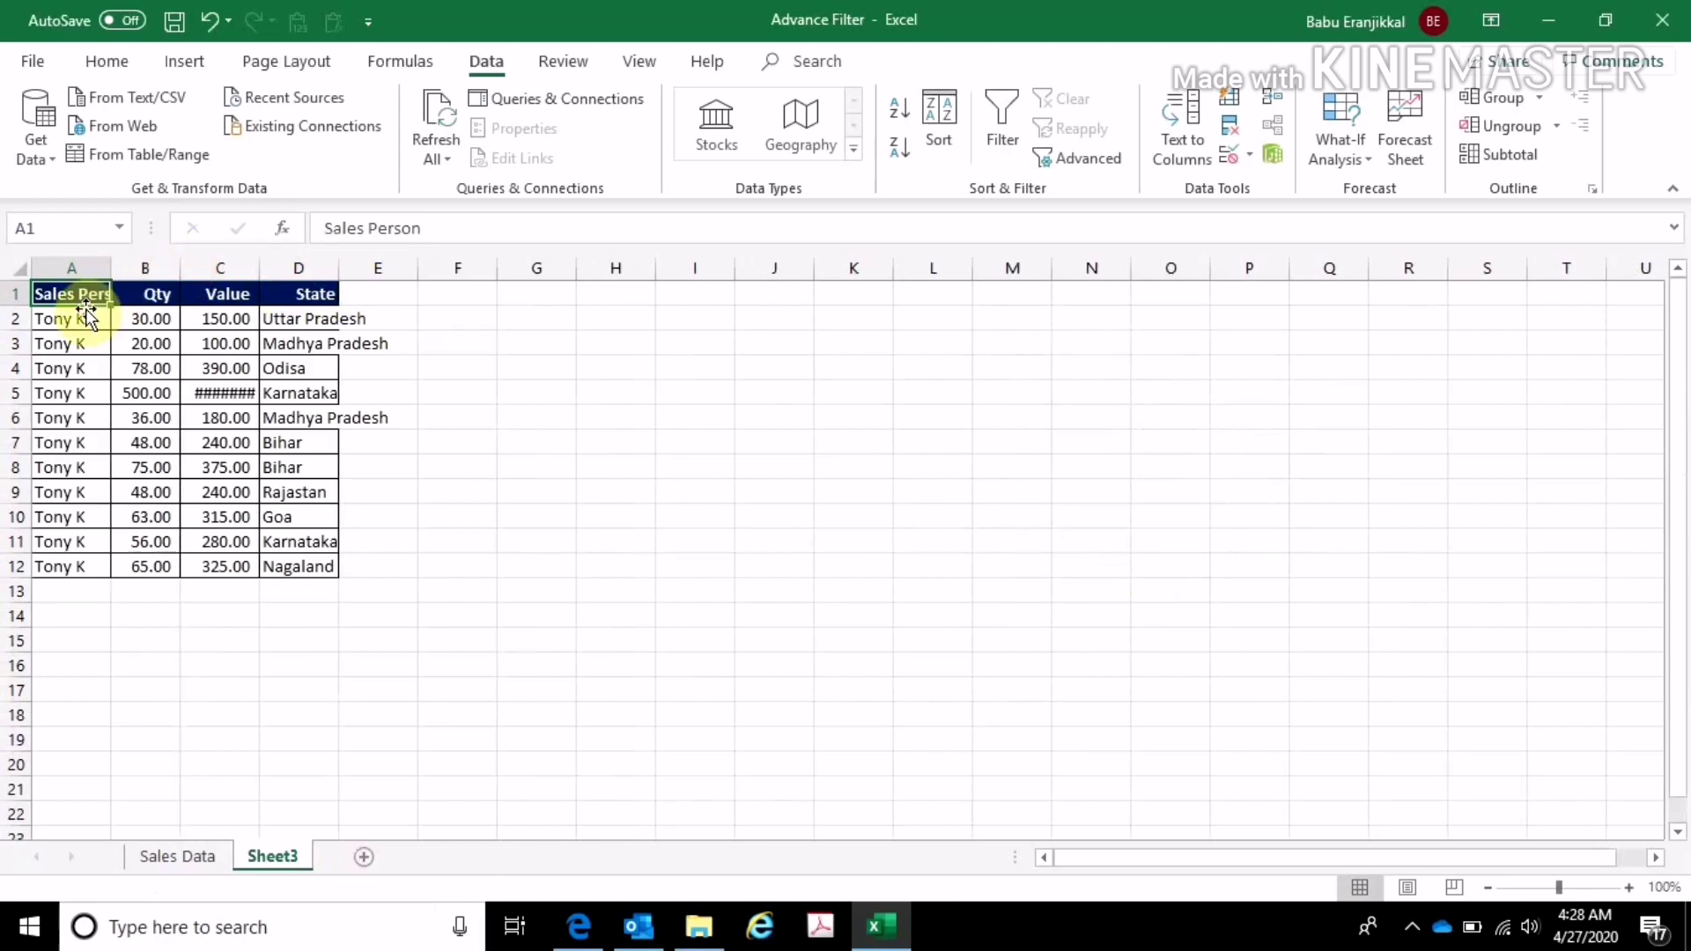
double_click(110, 268)
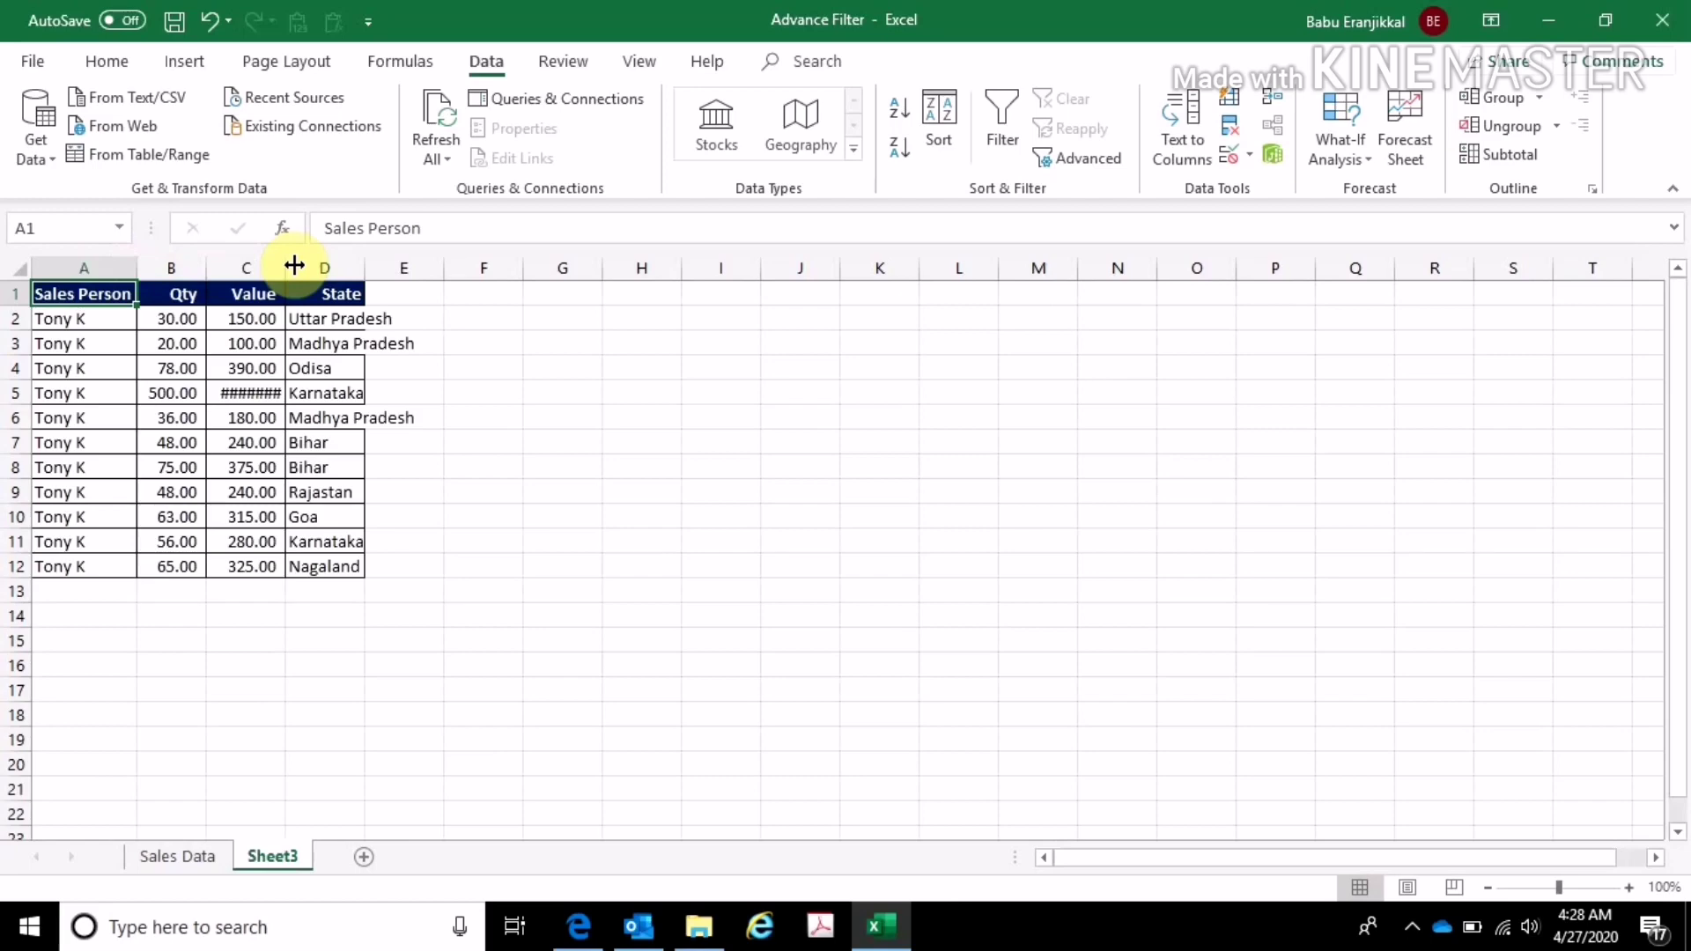
double_click(294, 265)
double_click(368, 267)
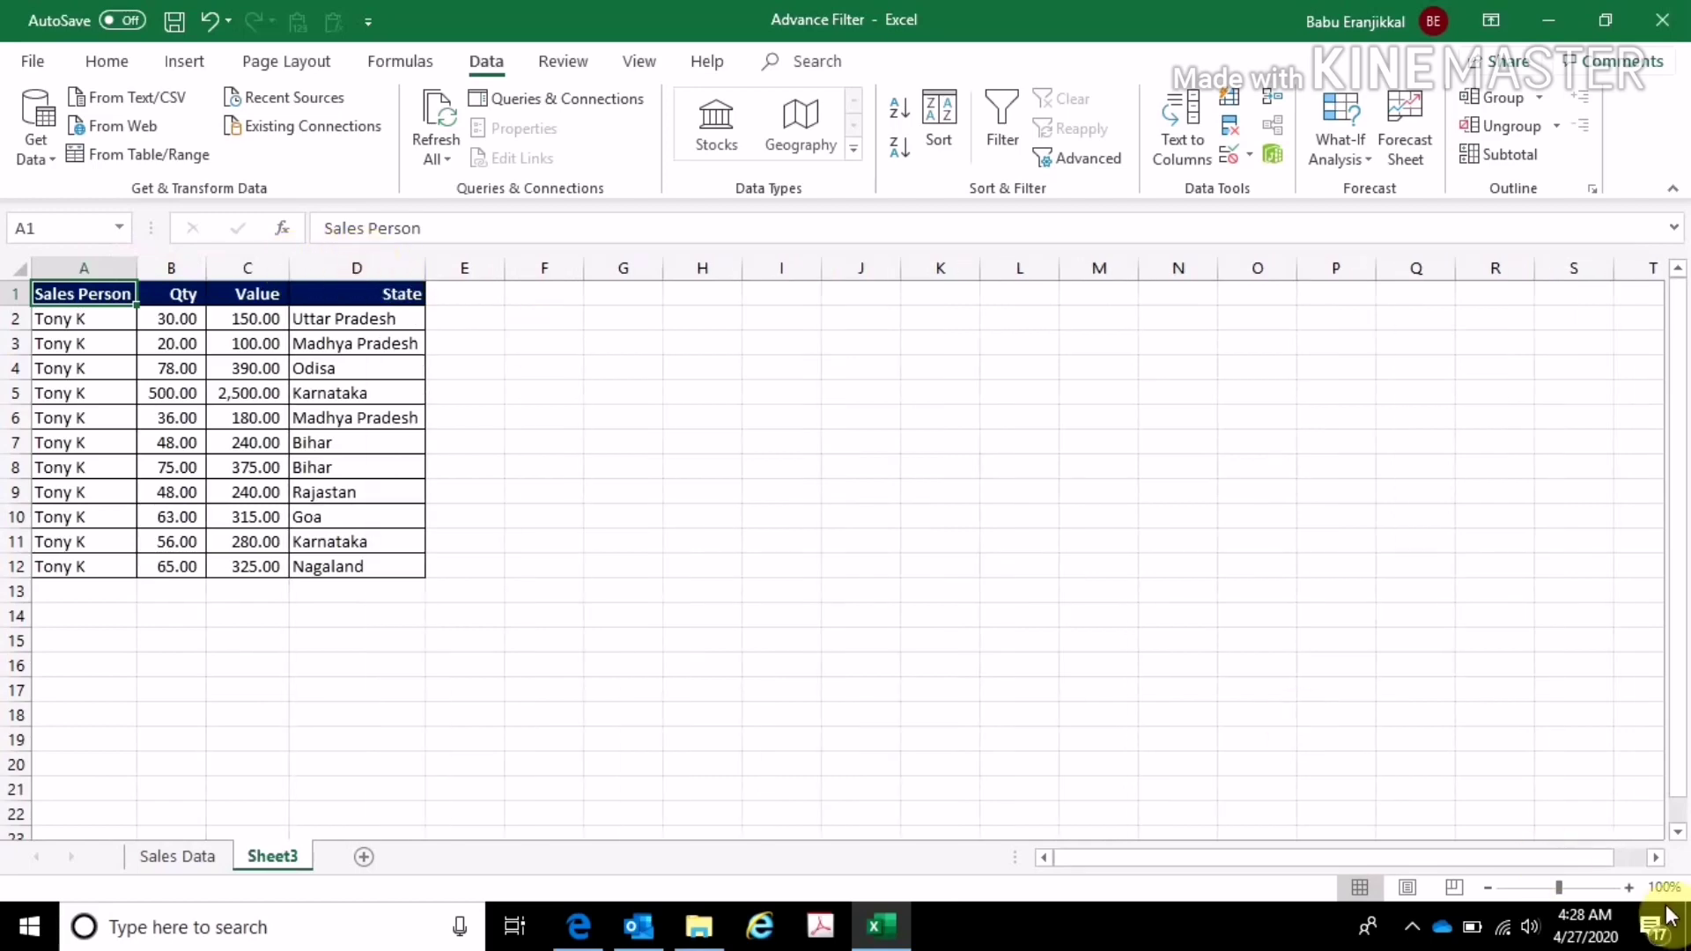
click(1628, 886)
click(360, 568)
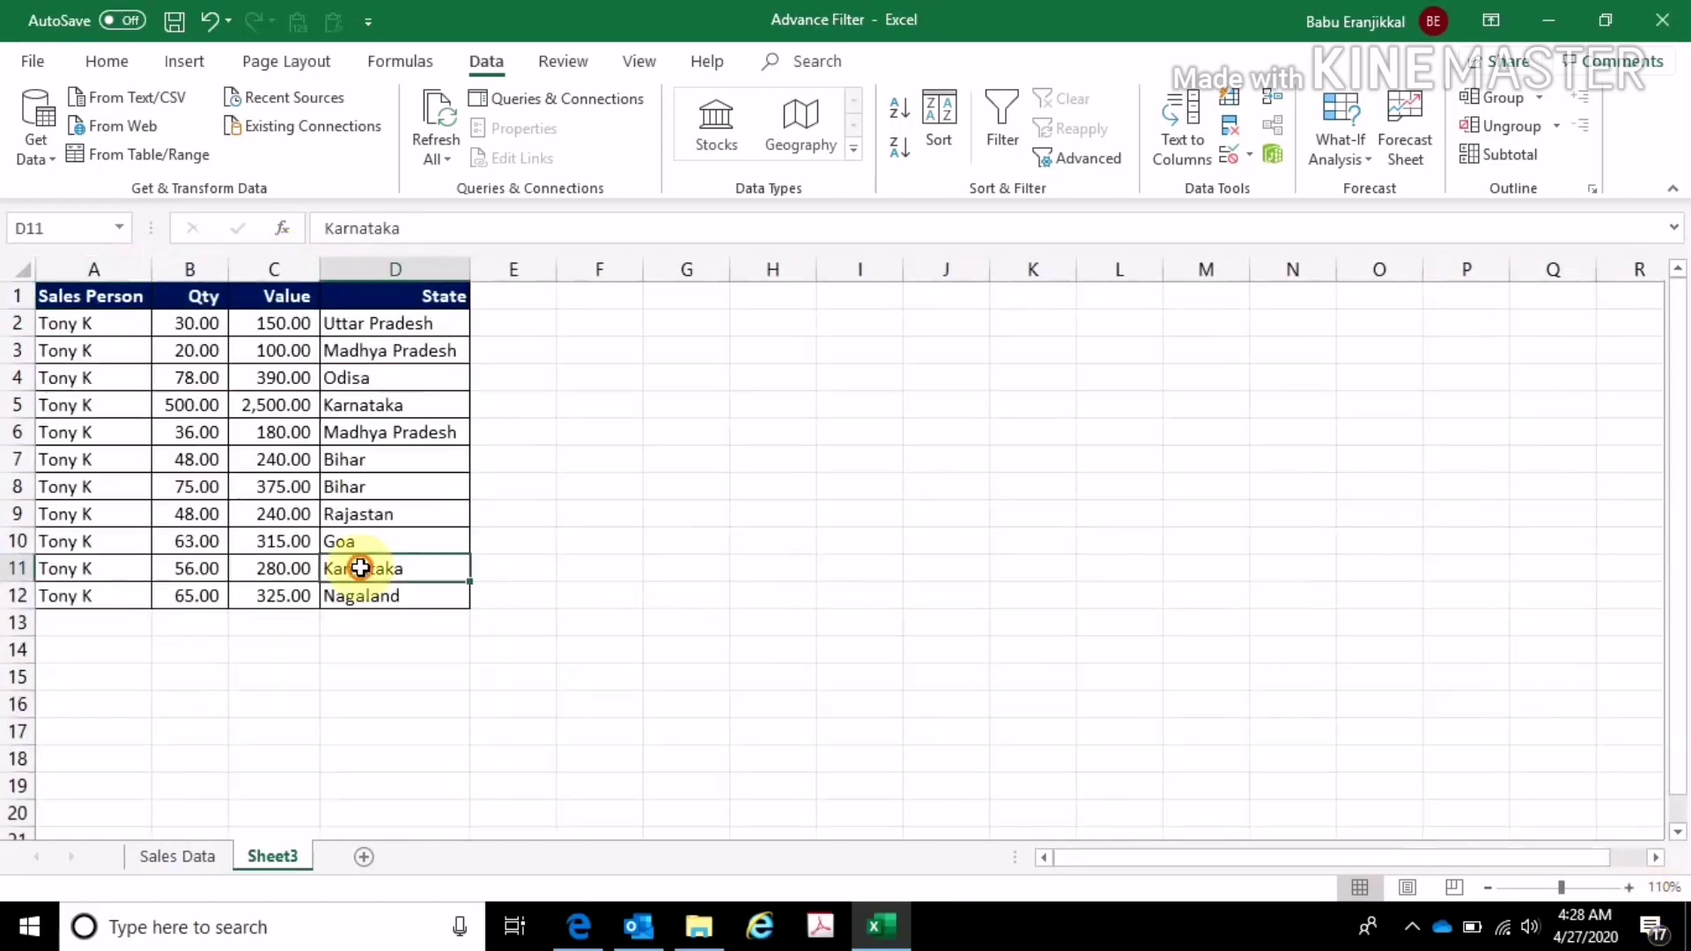
click(185, 856)
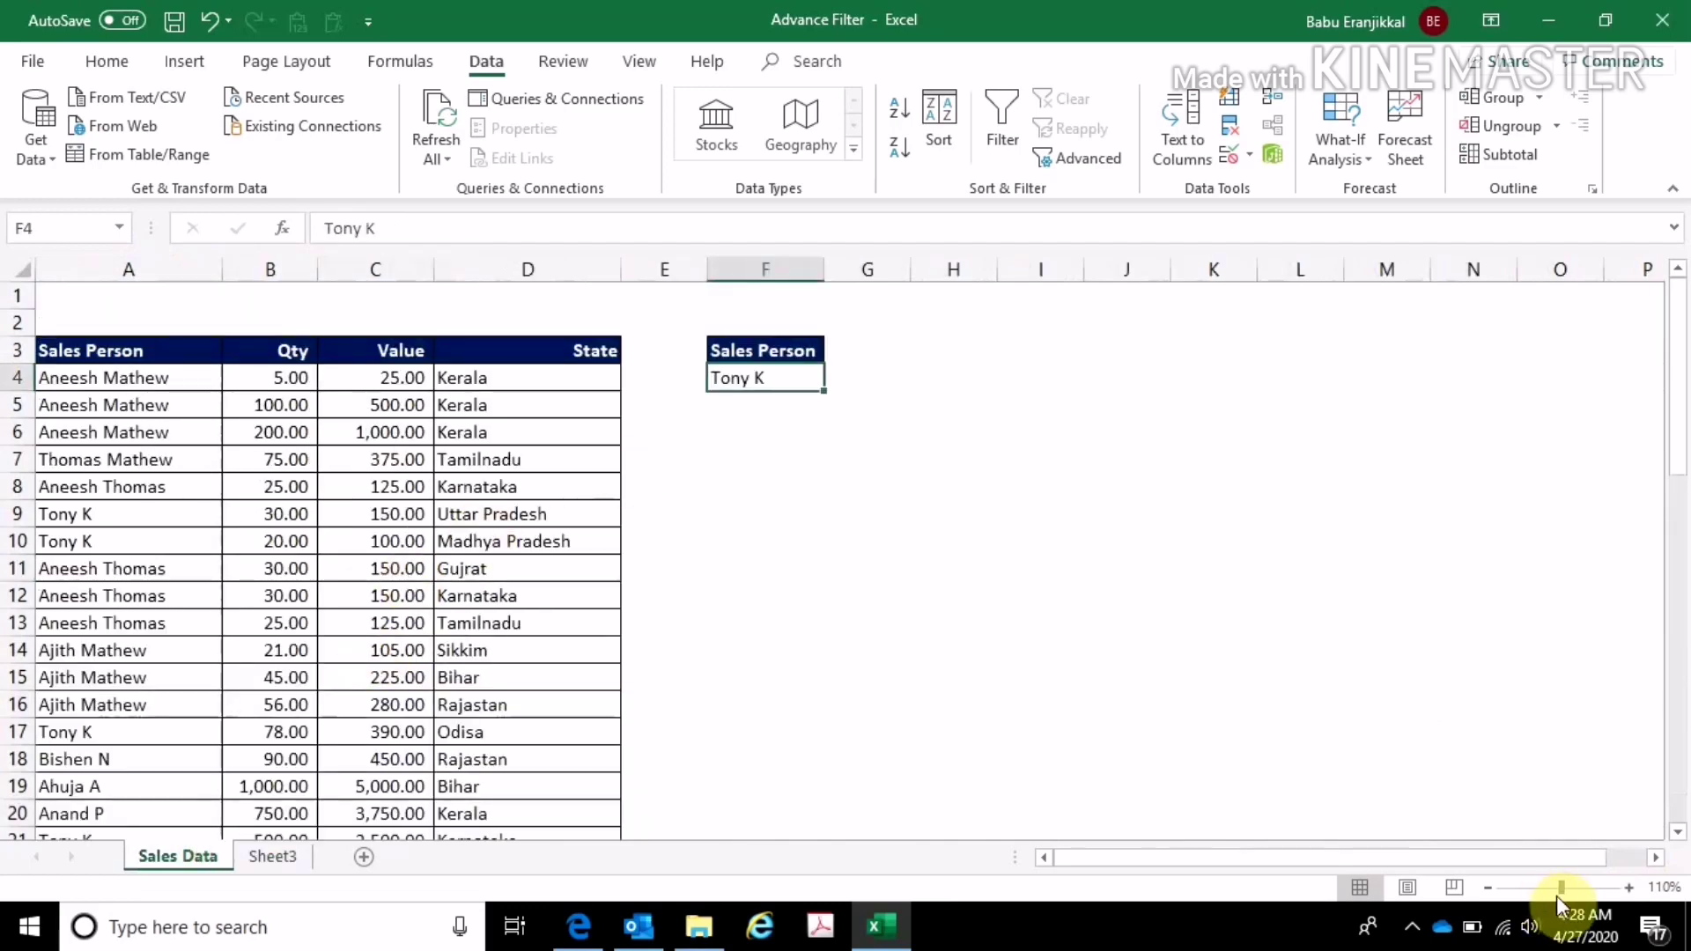
- Copy the Qty header from B3 into G3 as a second criteria column
click(1628, 886)
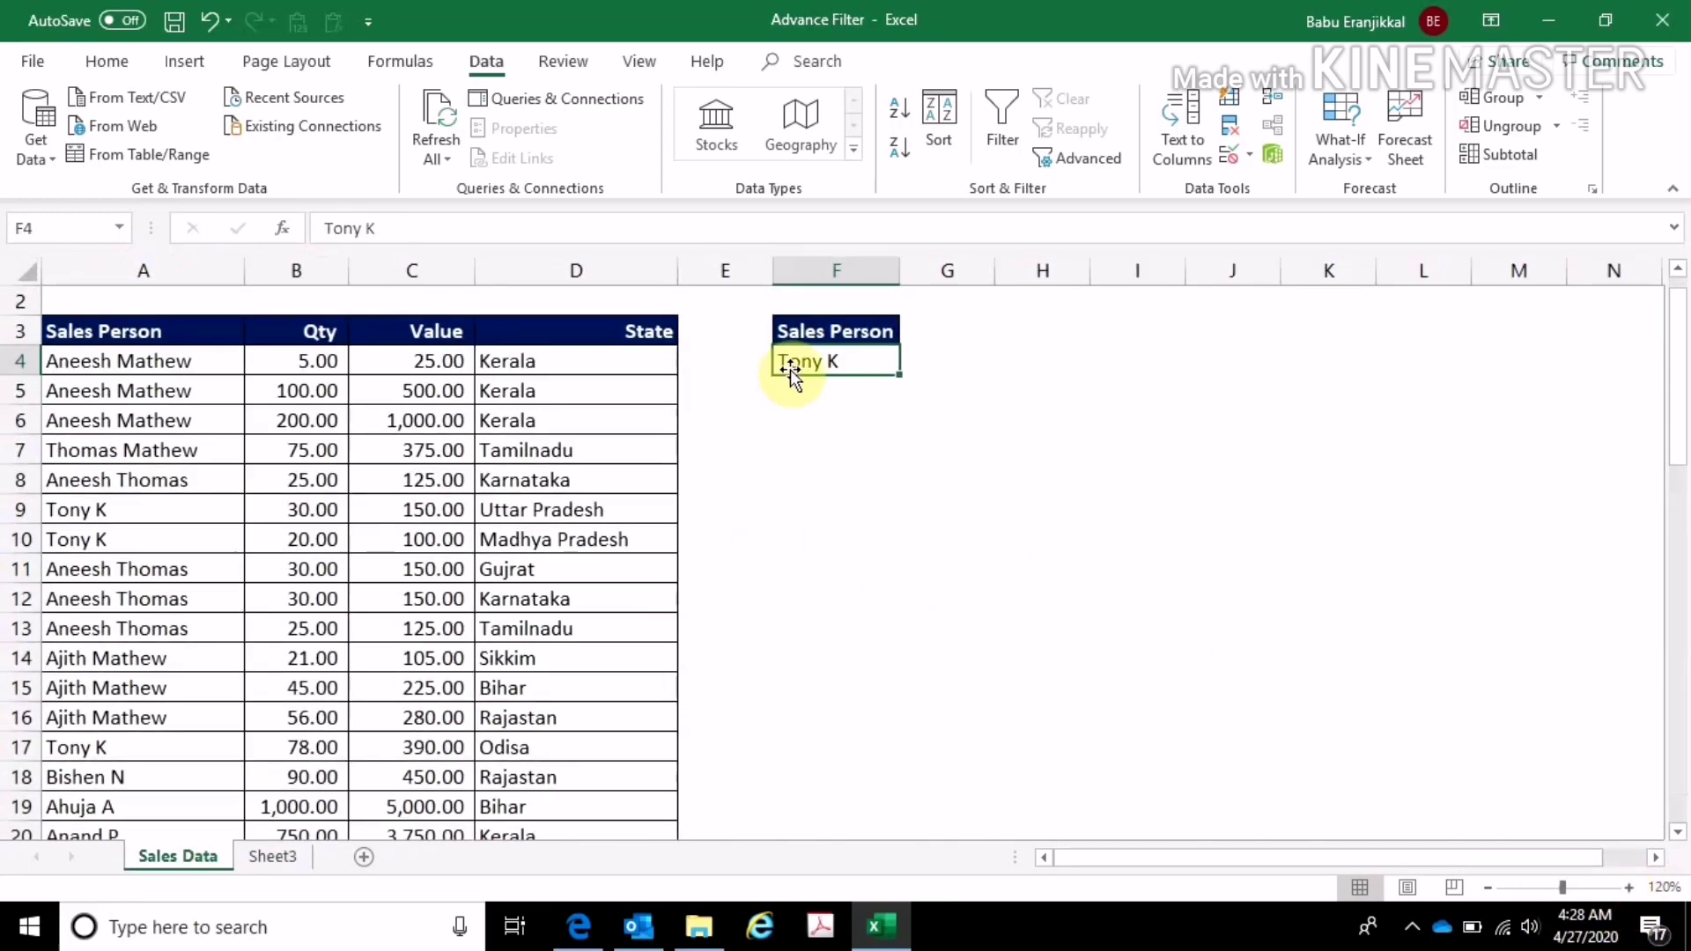
click(954, 332)
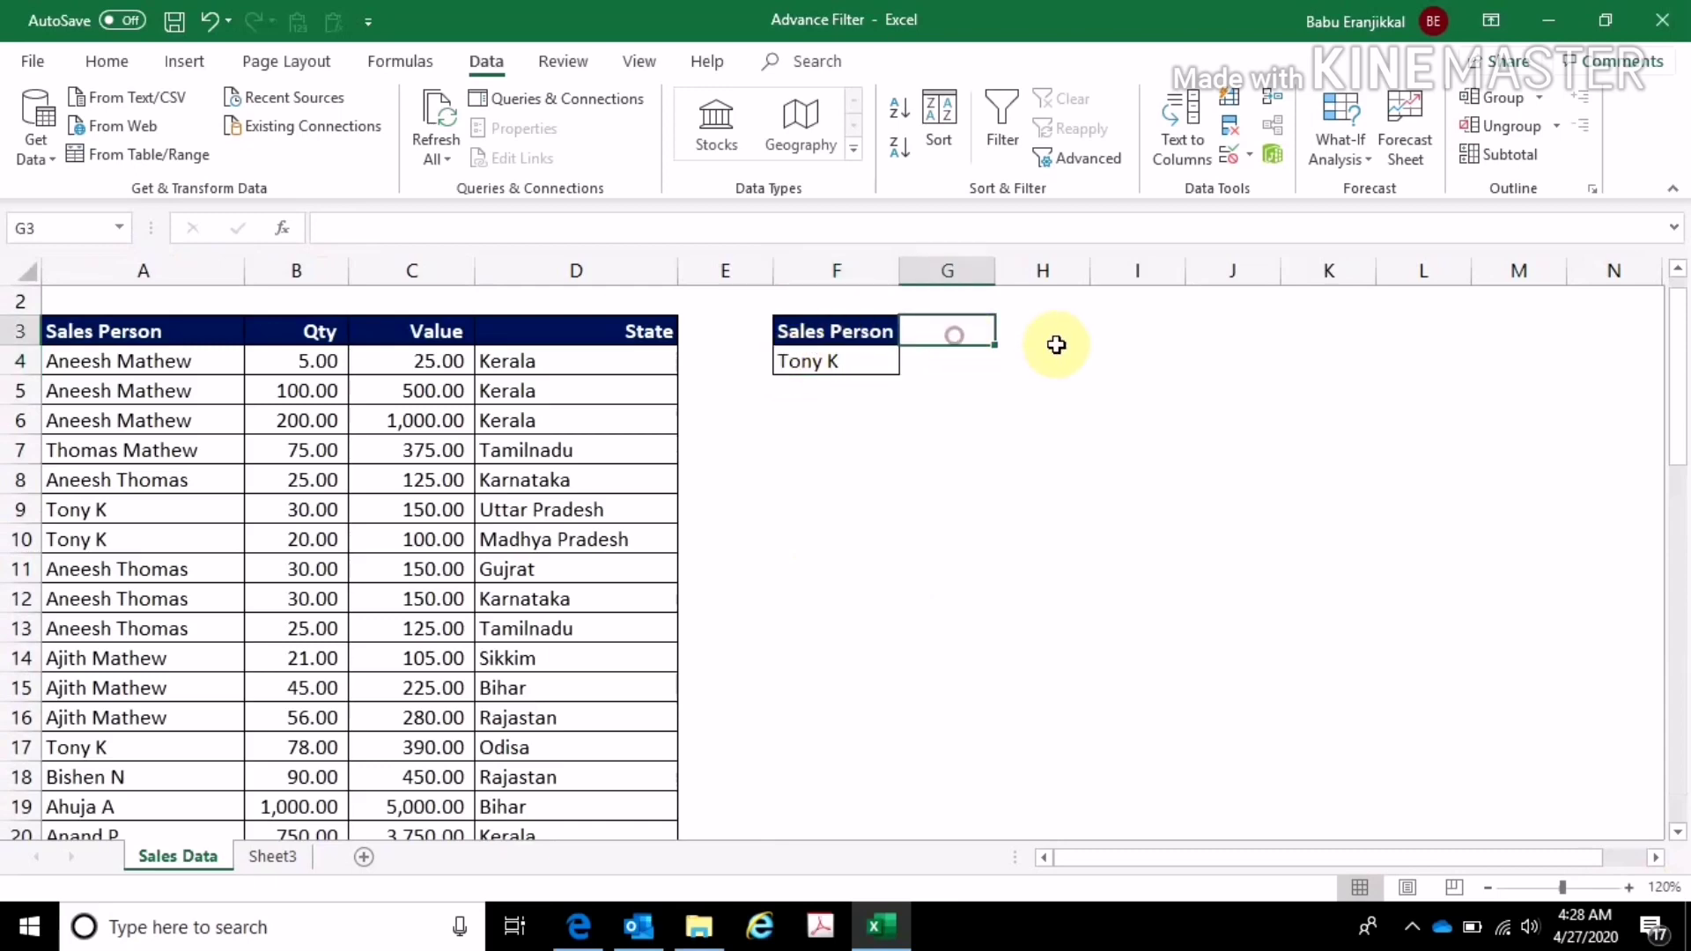
click(1053, 339)
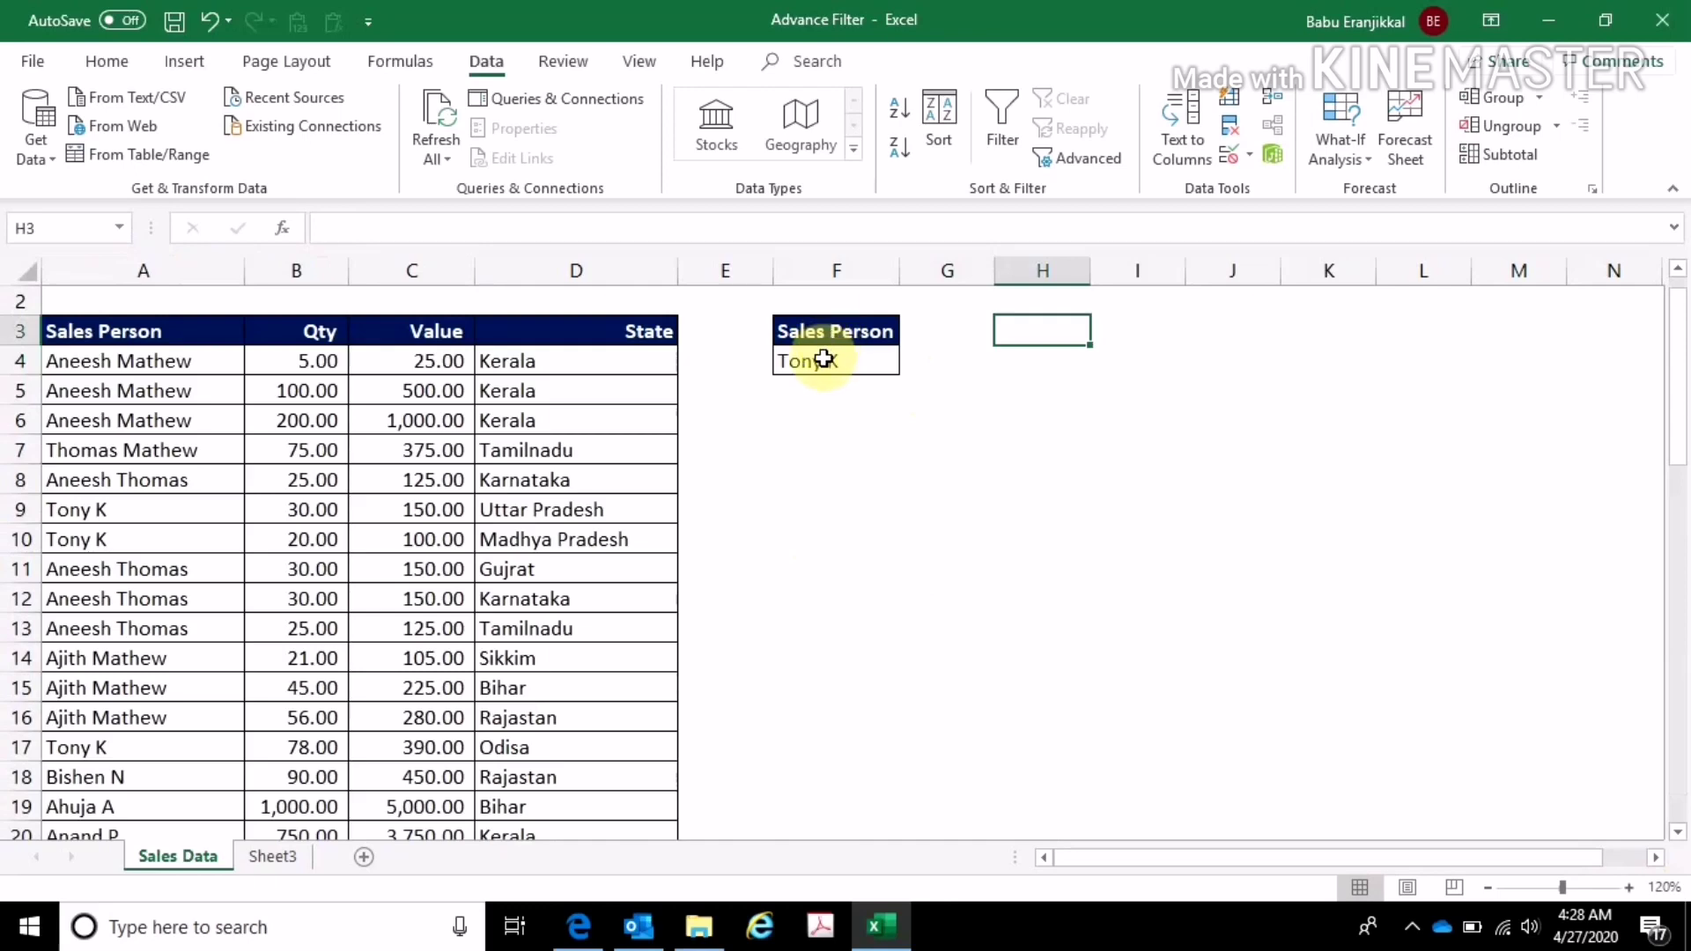
click(332, 333)
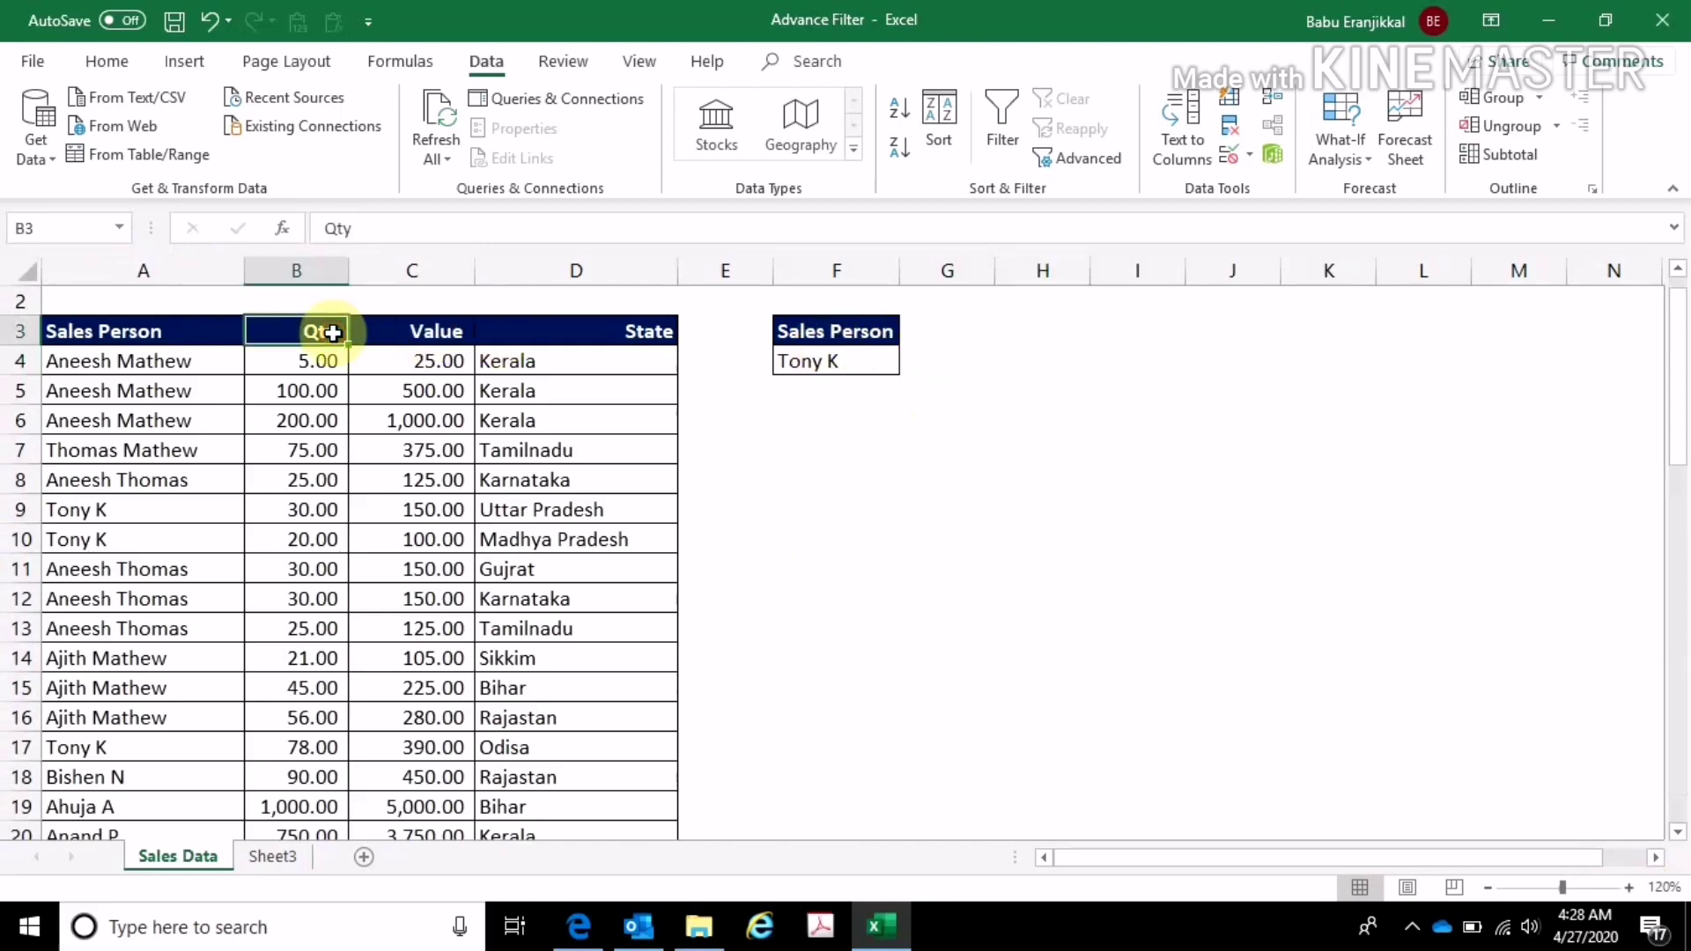
key(ctrl+c)
click(956, 332)
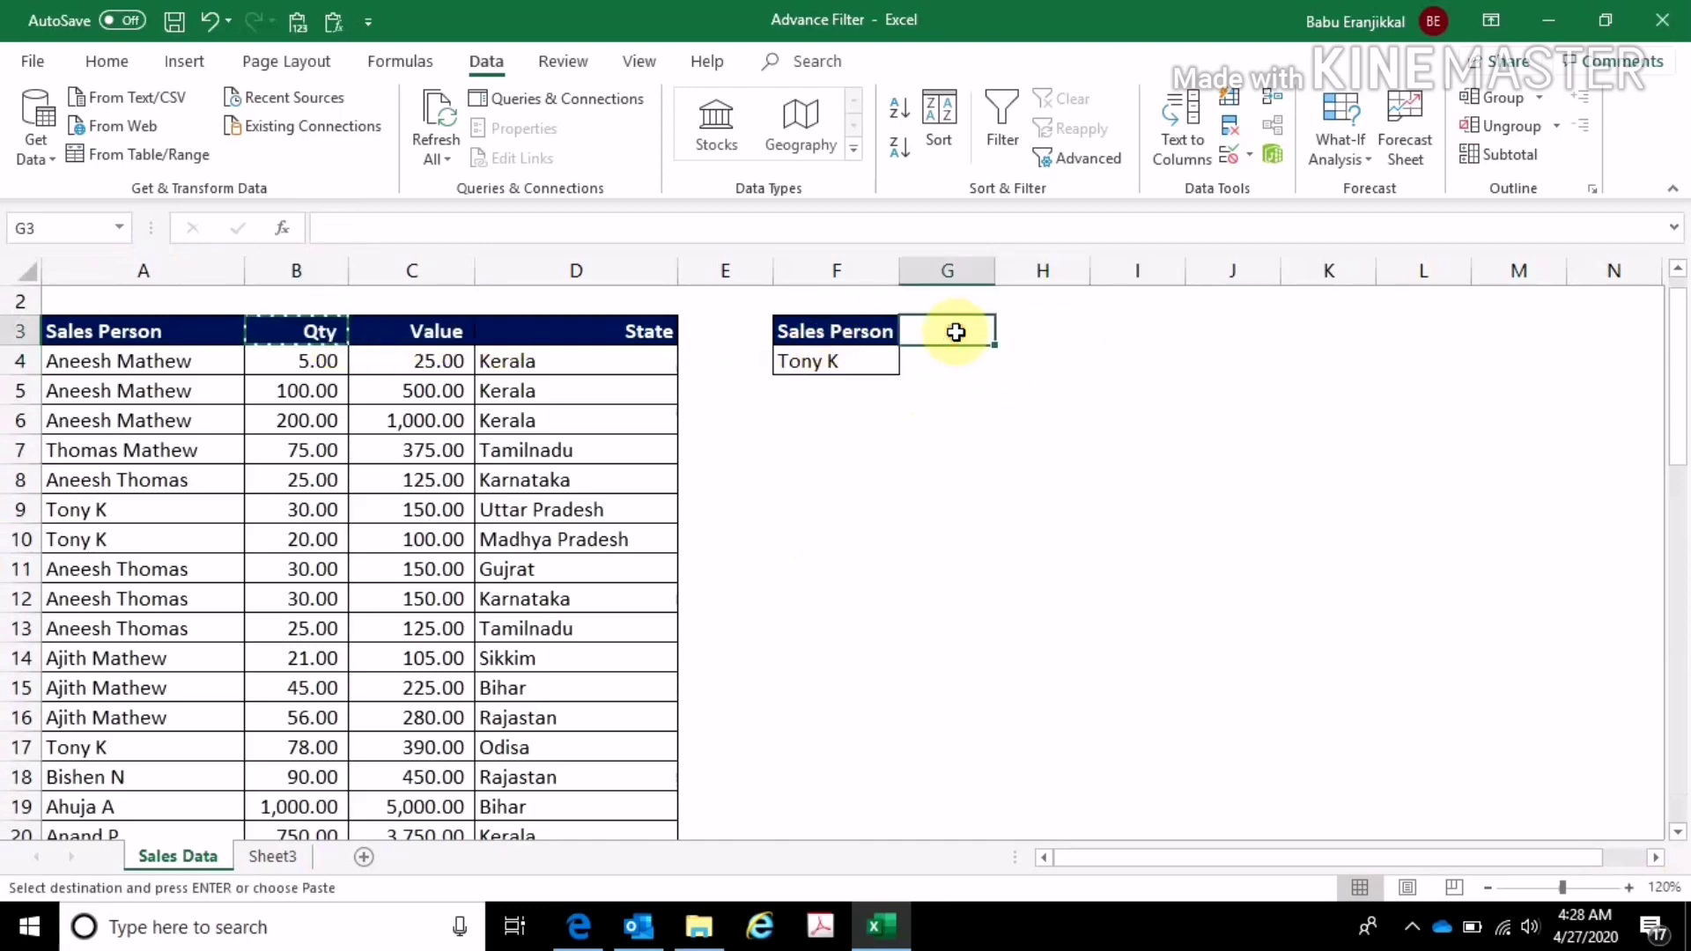
key(ctrl+v)
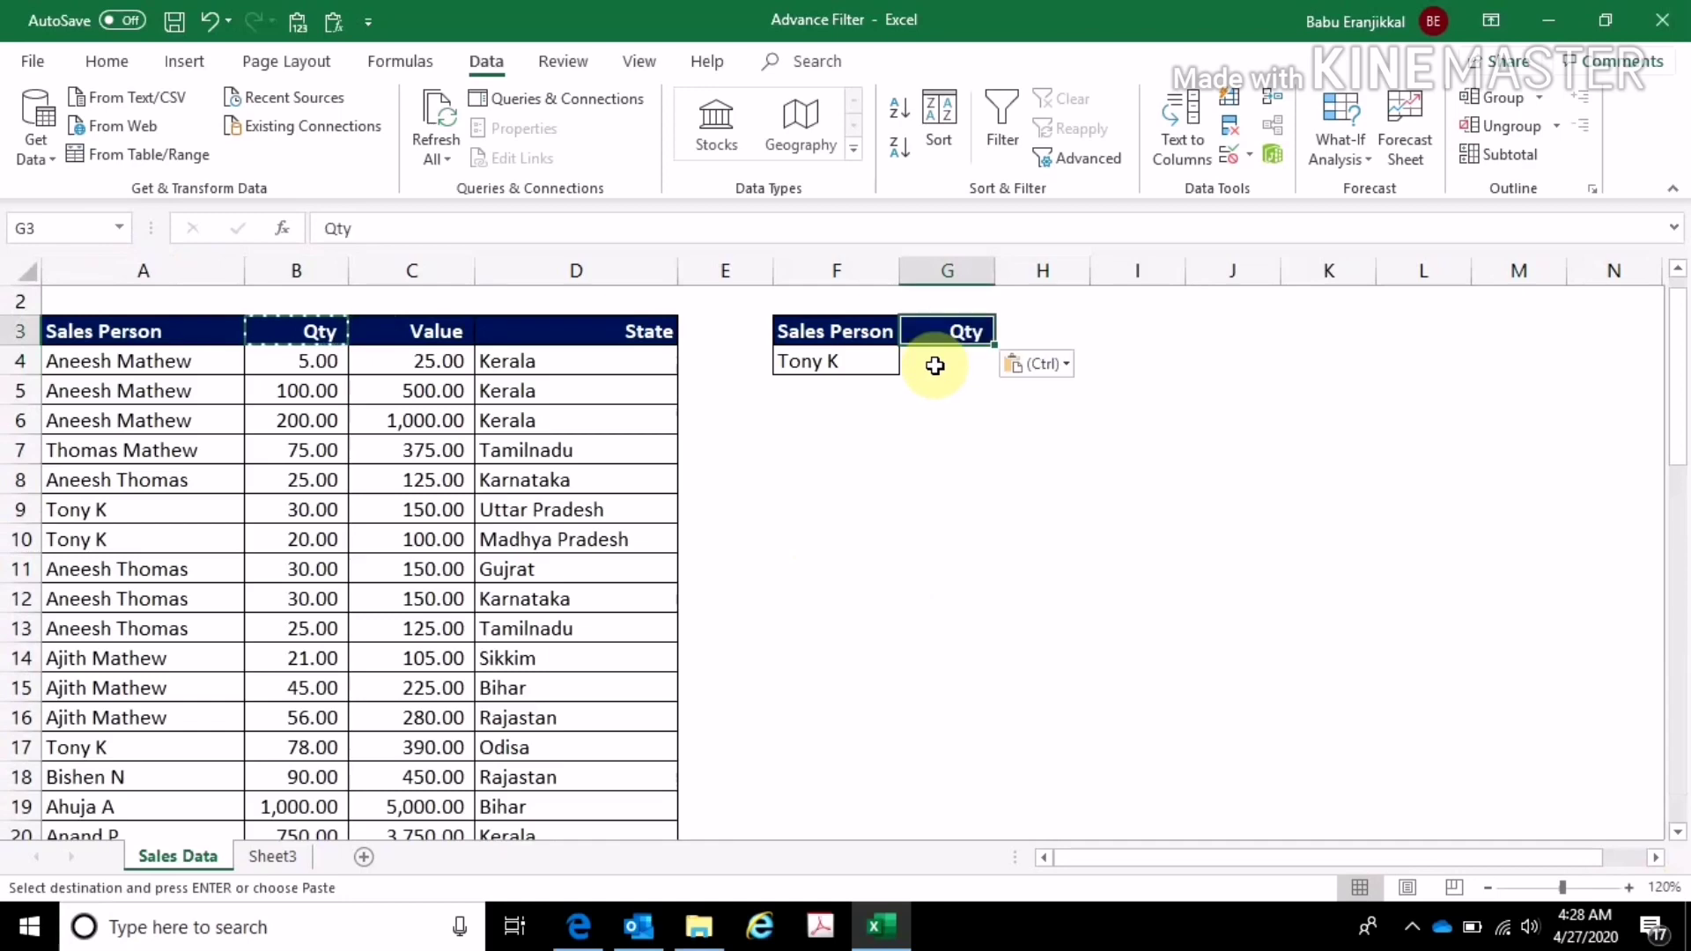
- Enter the condition >10 in G4 under the Qty header
click(934, 366)
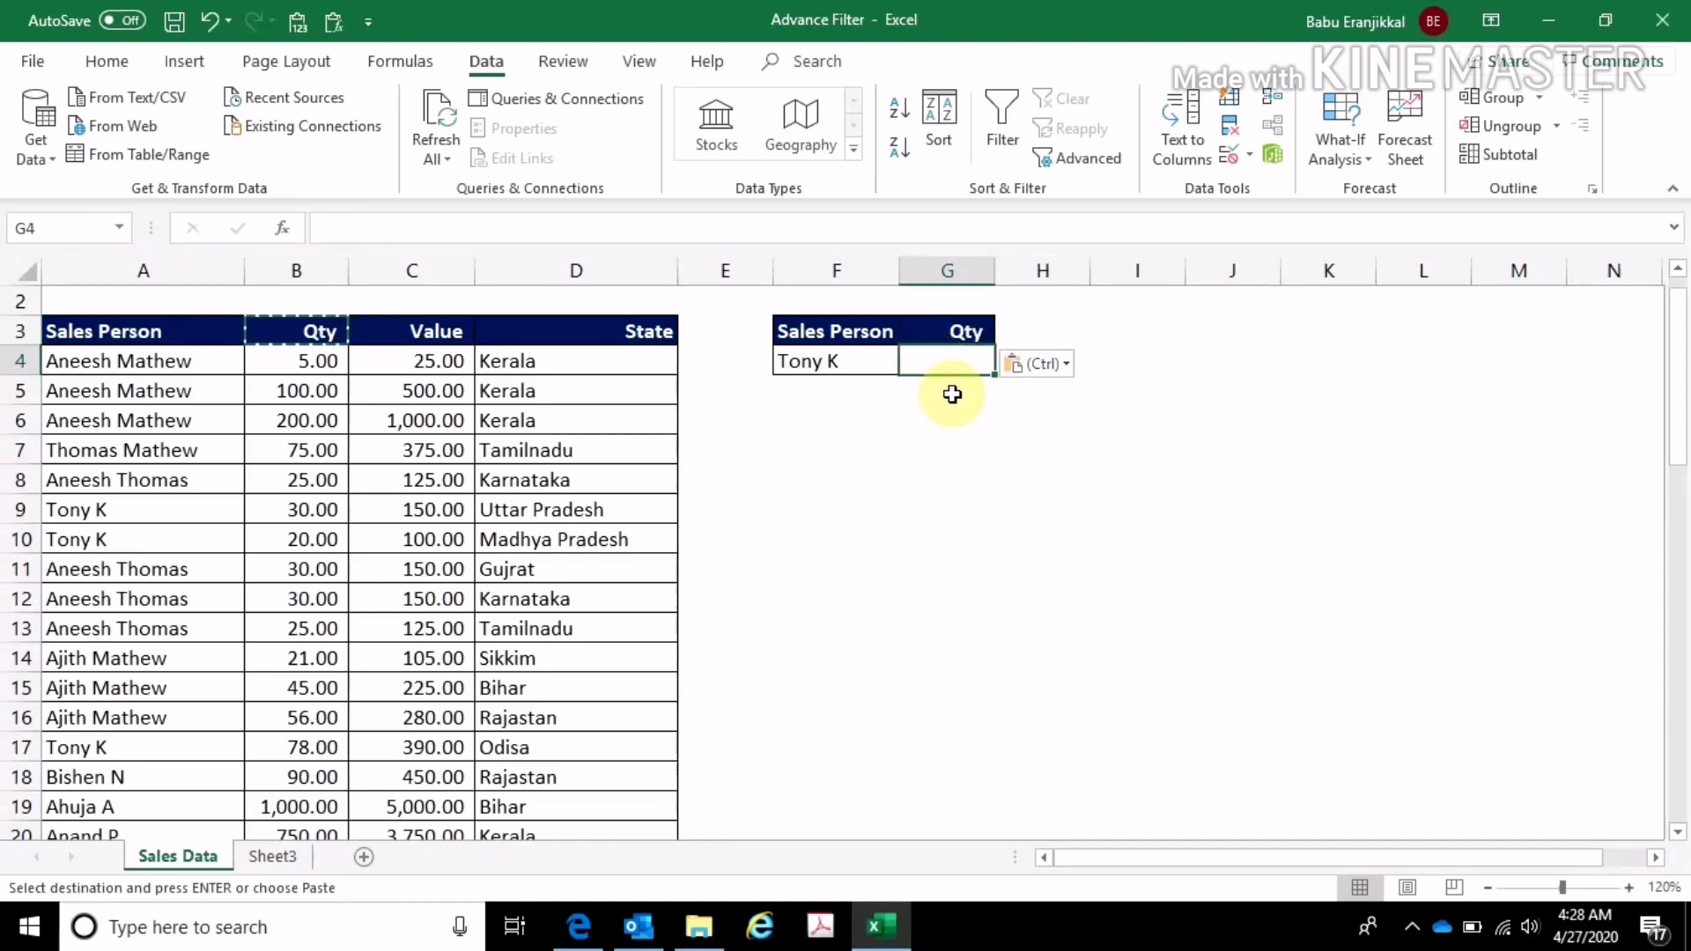
text(>10)
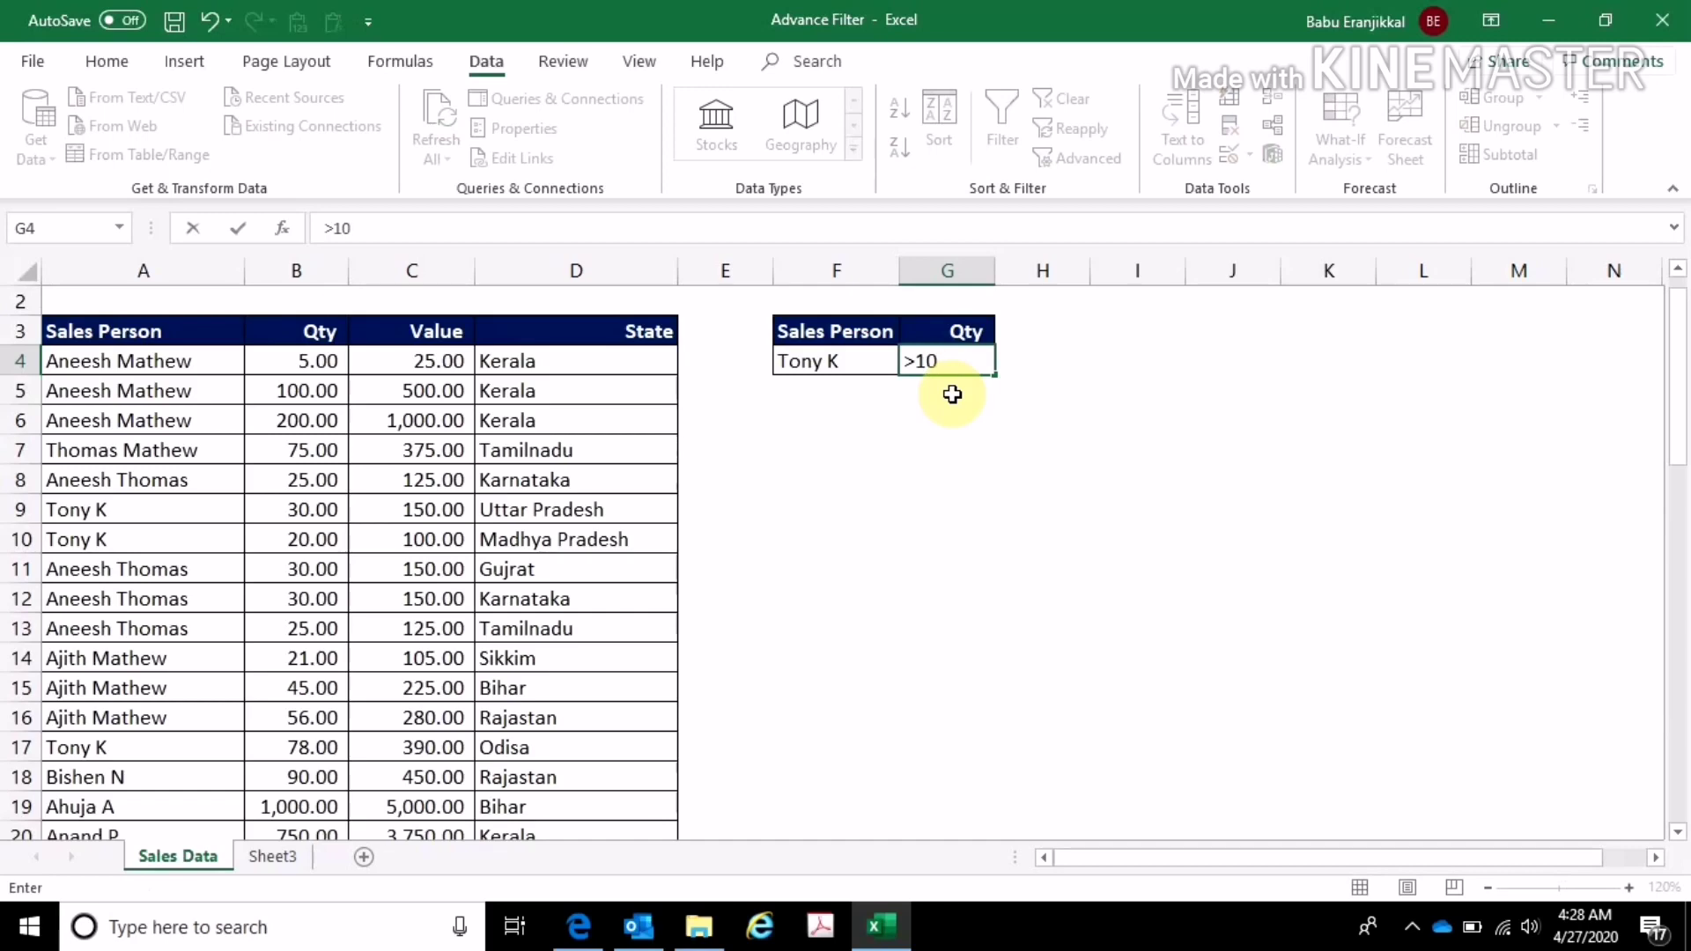
key(Return)
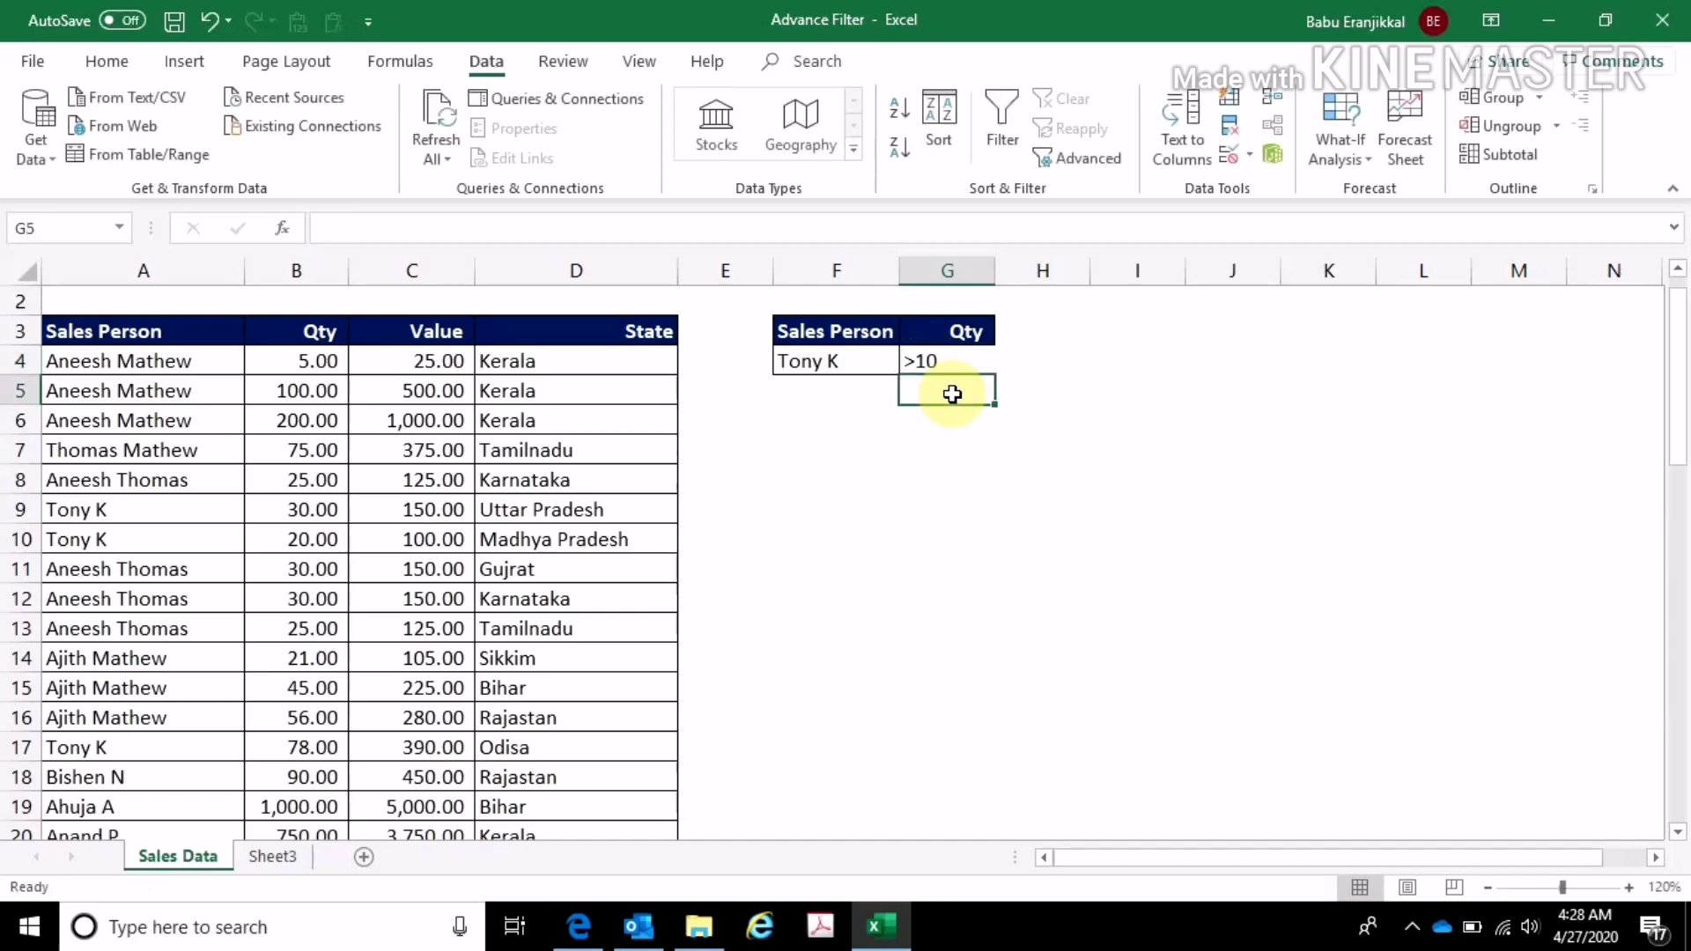
click(279, 859)
- Delete rows 1–13 holding the old extract on Sheet3
drag(17, 296, 15, 621)
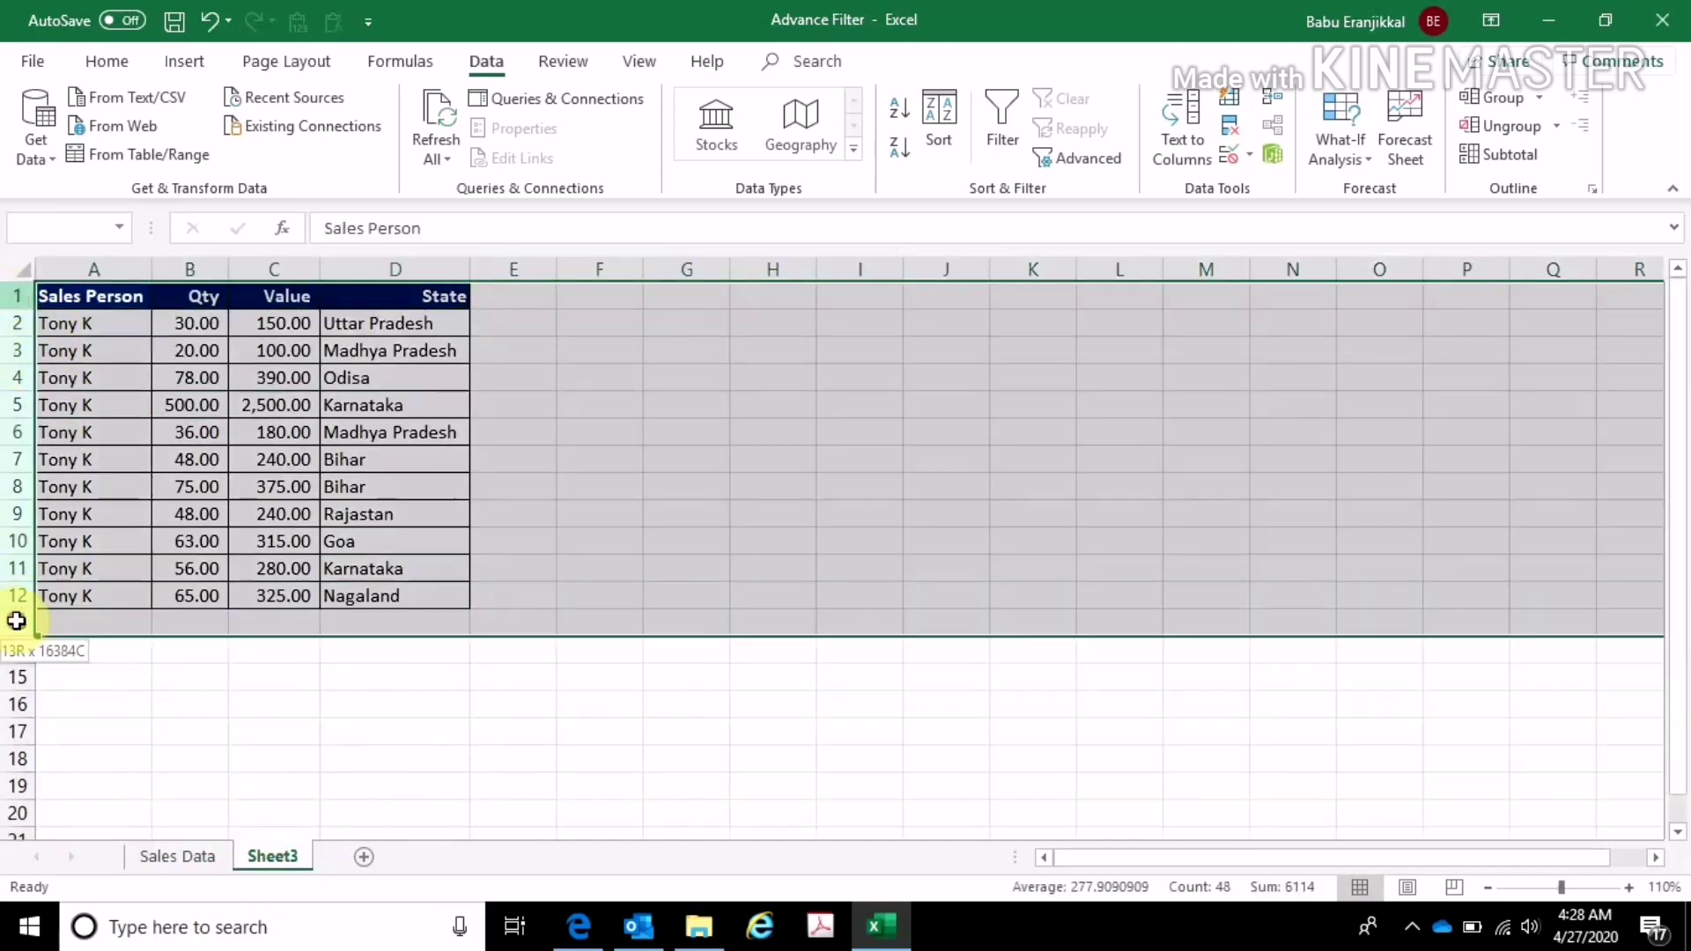
click(107, 61)
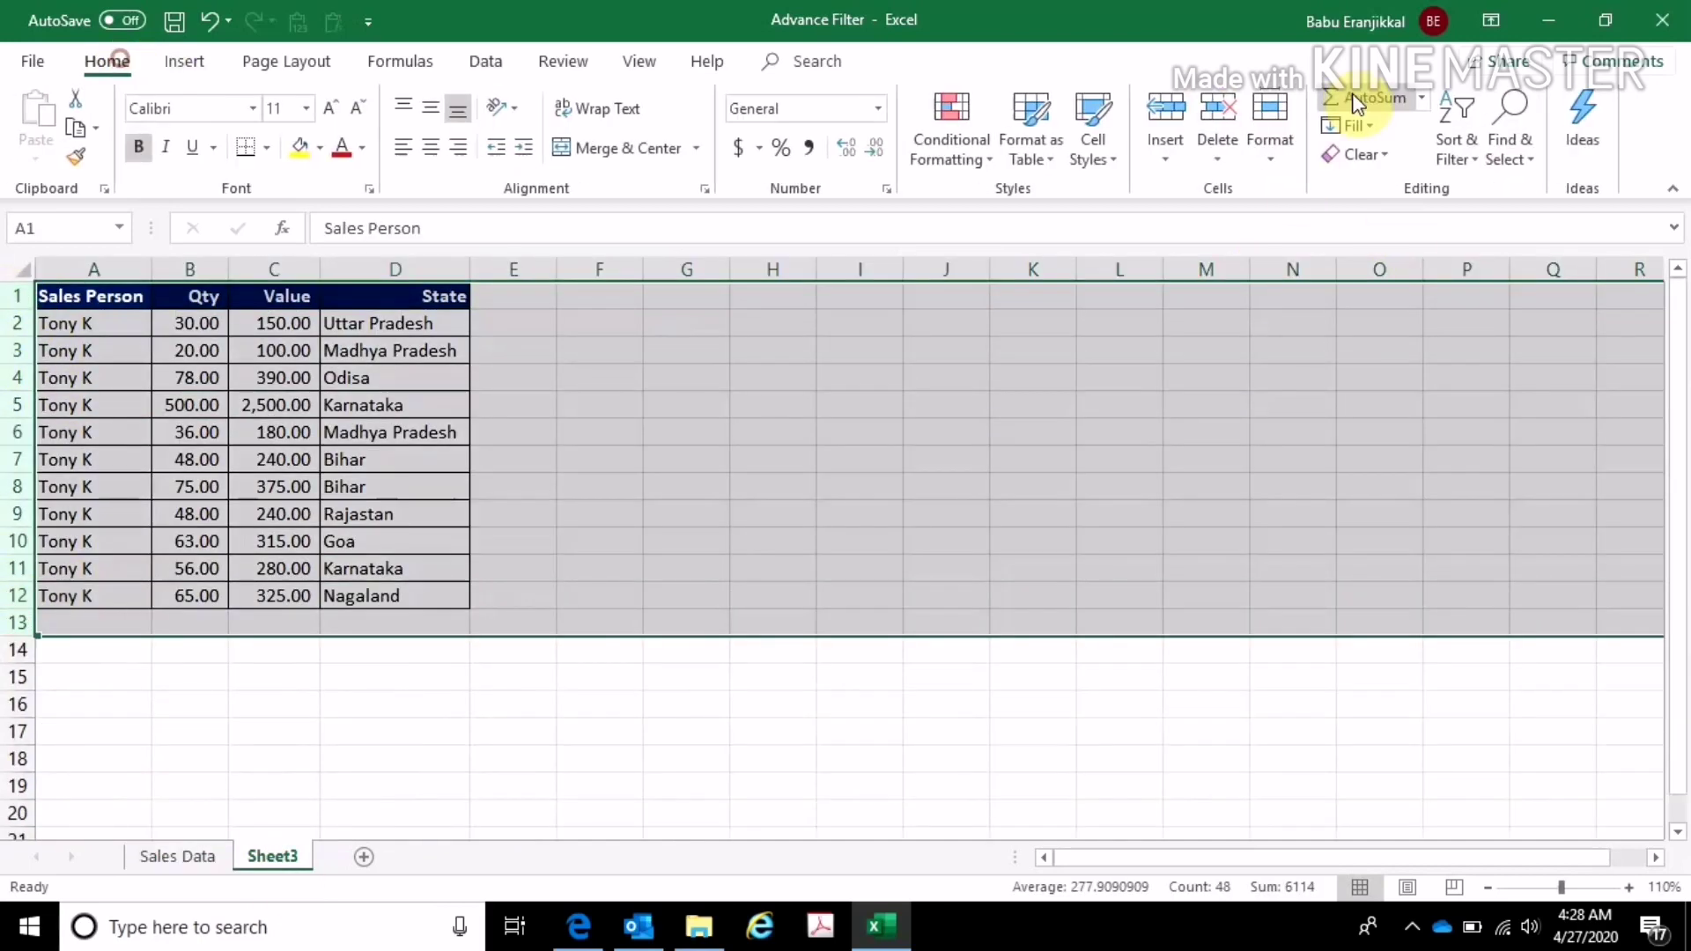
click(1223, 110)
click(84, 296)
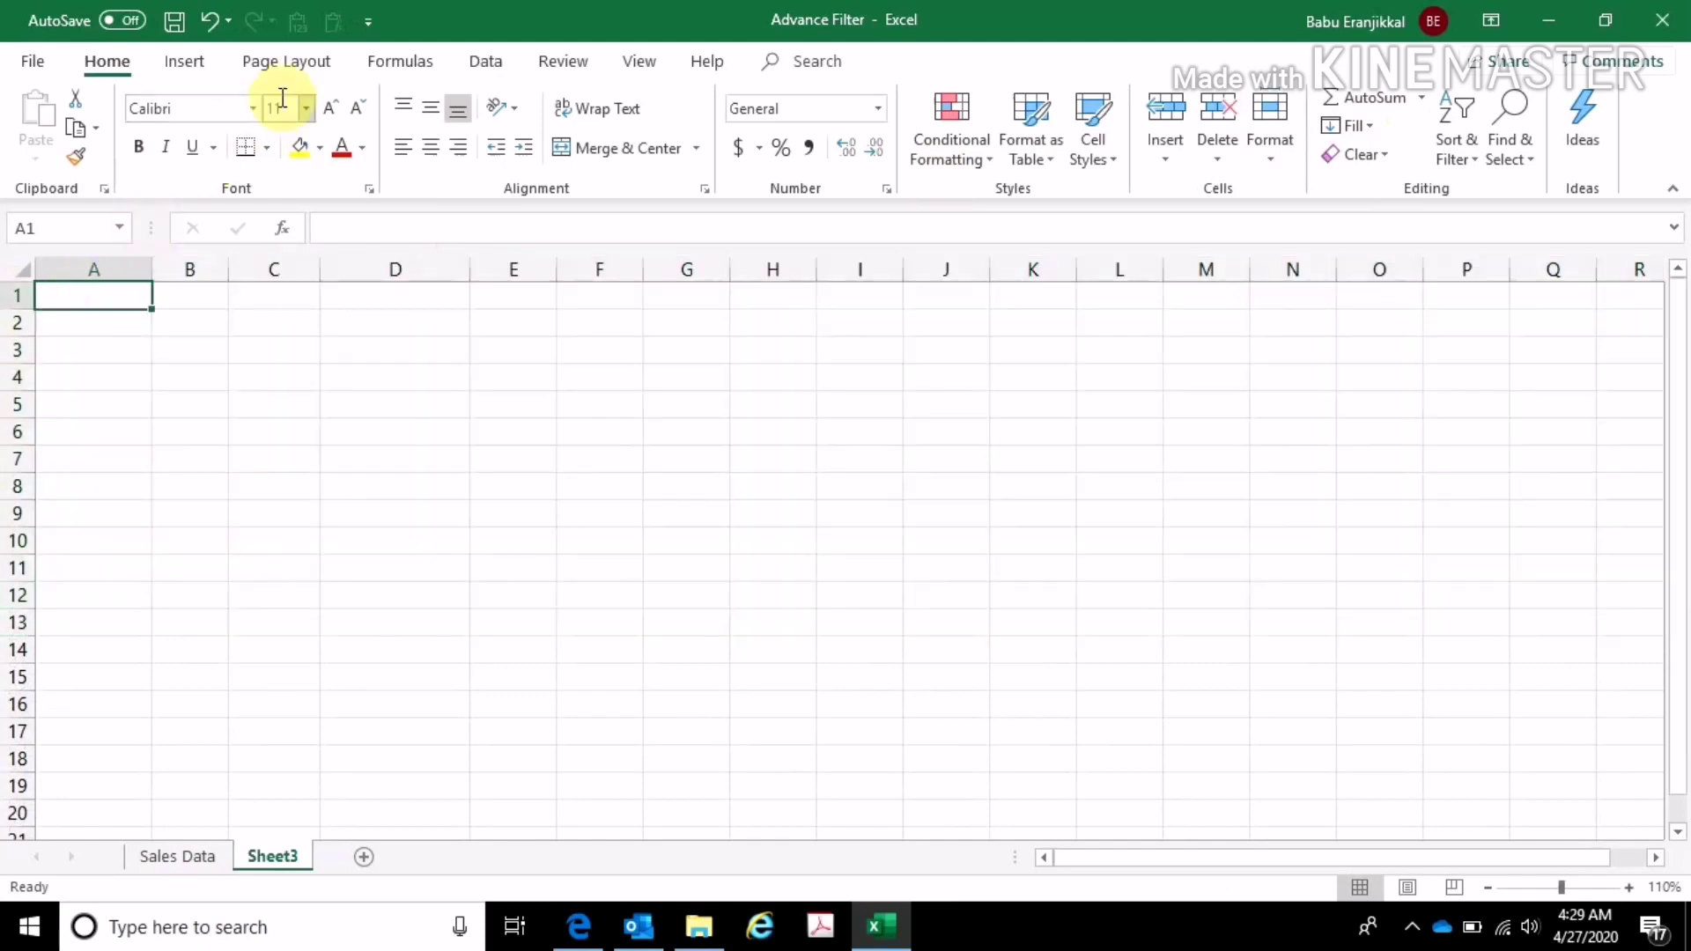
- Start an Advanced Filter copying to another location with the Sales Data table A3:D54 as list range
click(480, 63)
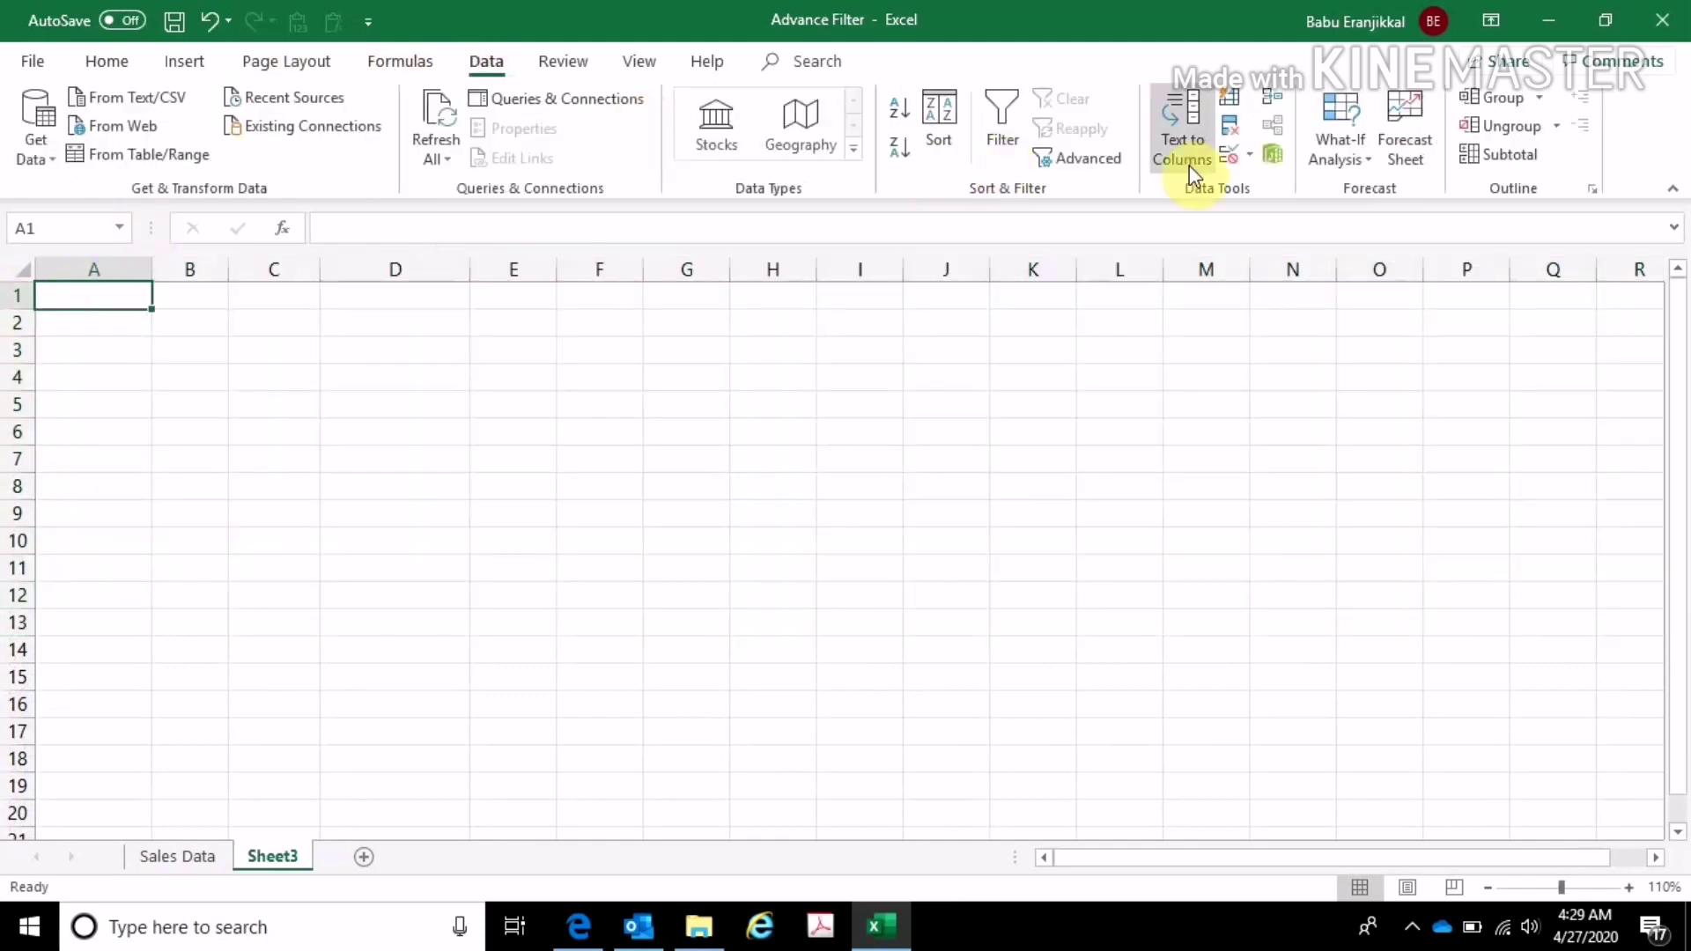
click(1112, 168)
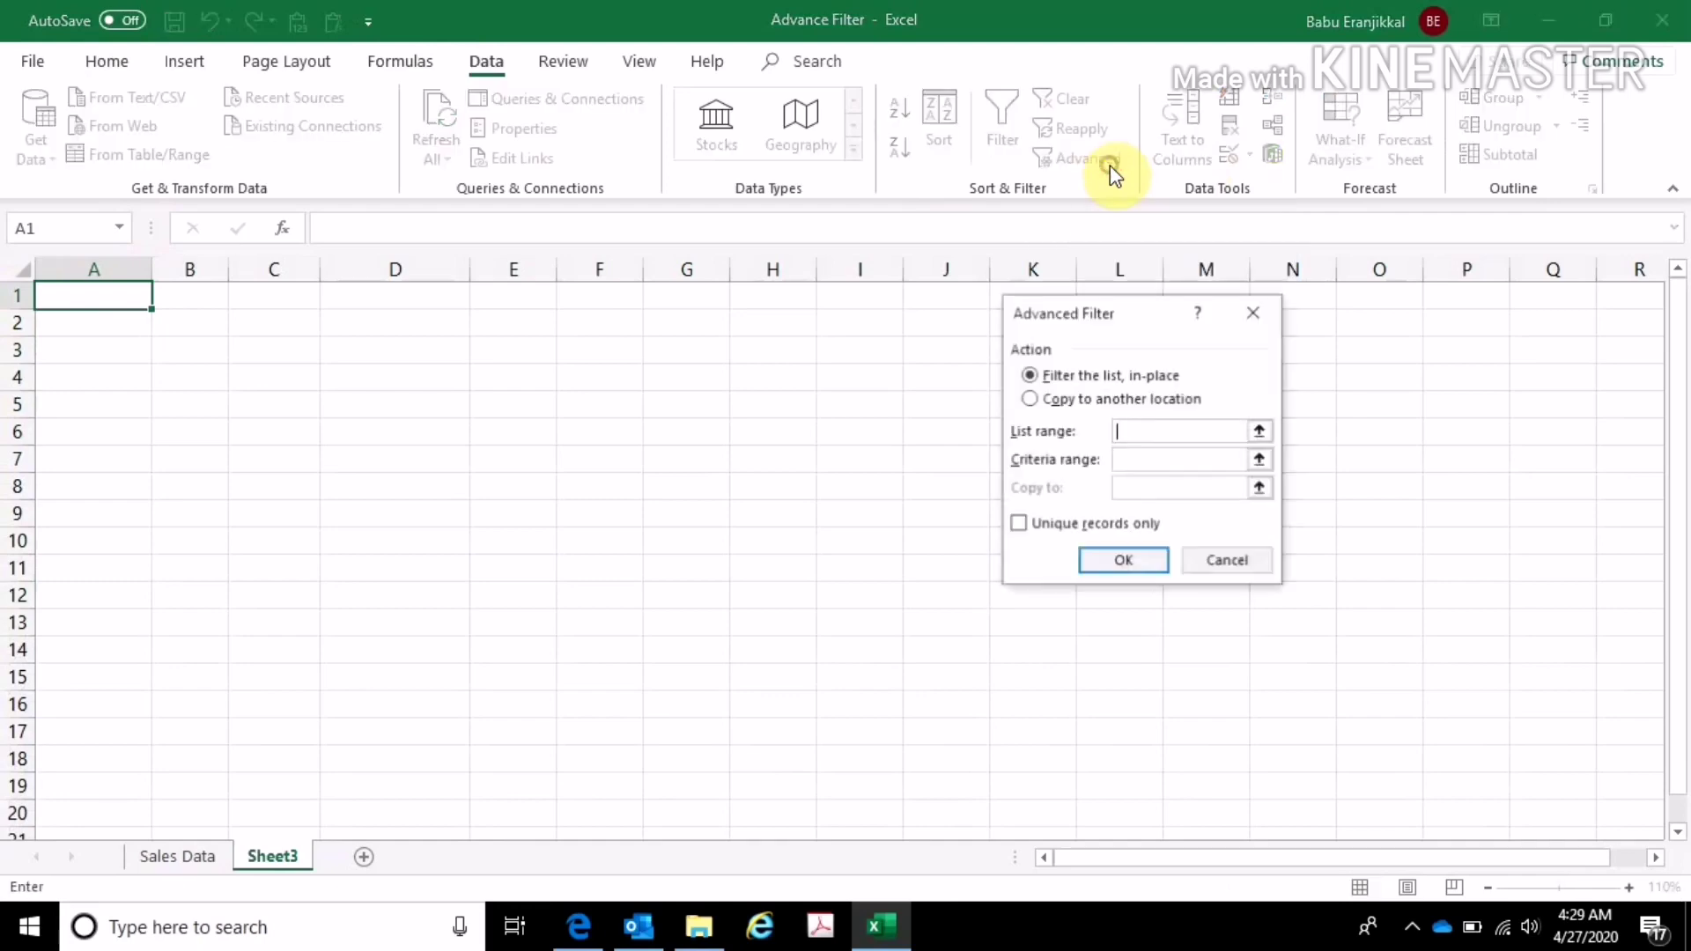
click(1031, 398)
click(1259, 431)
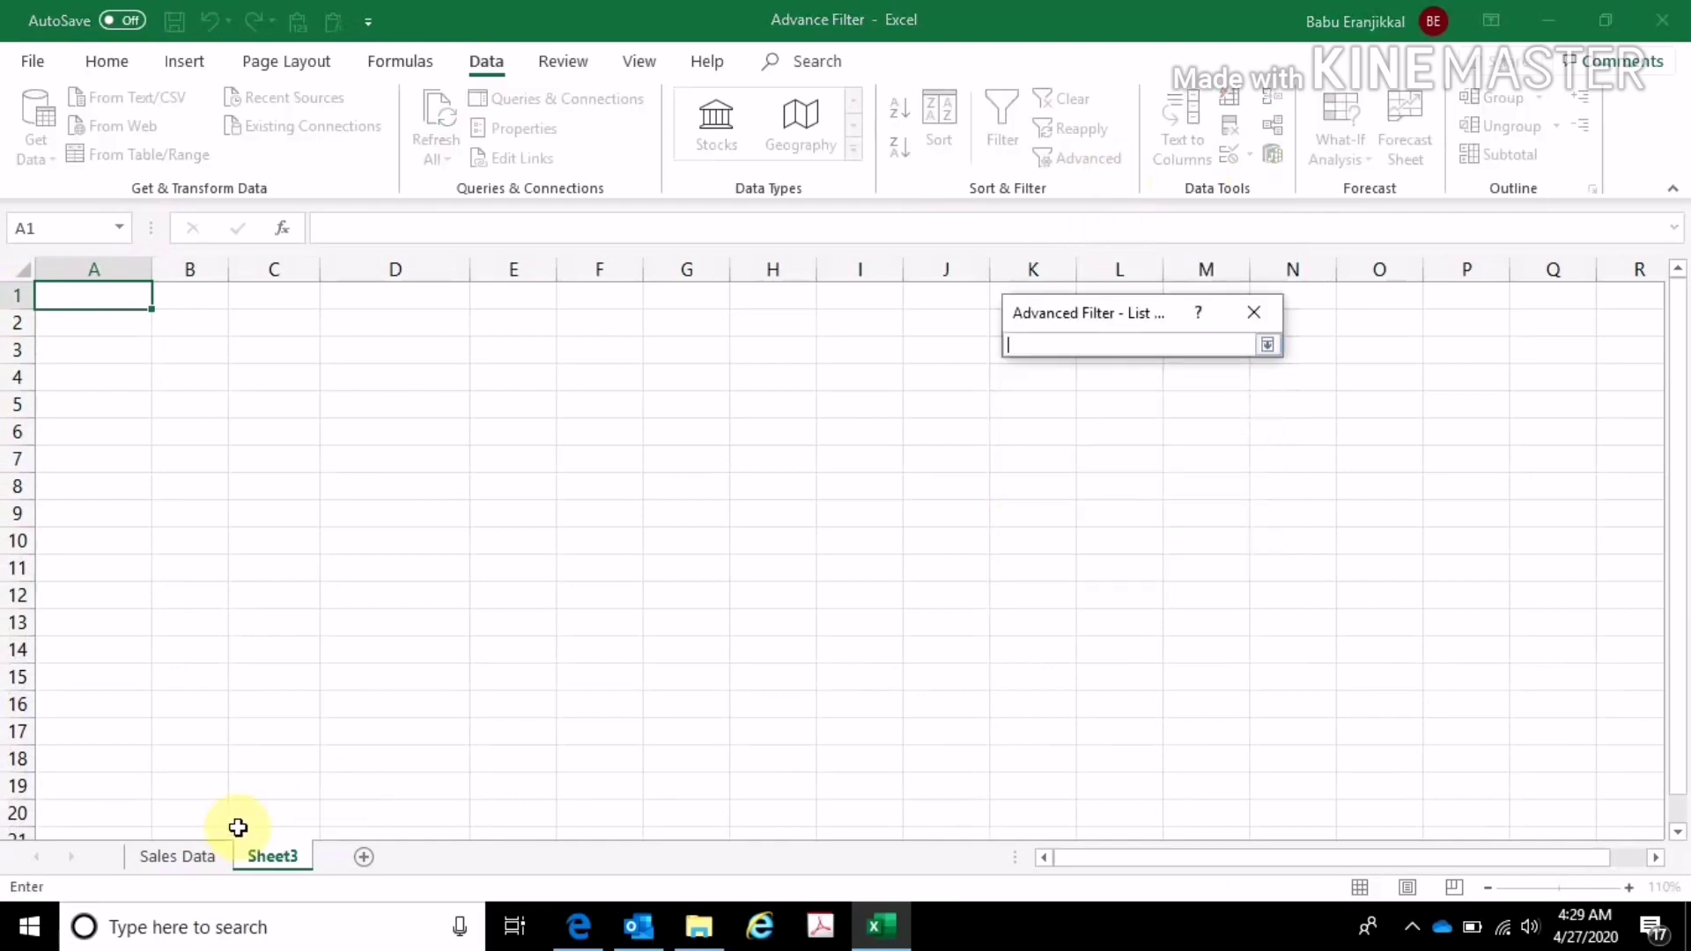
click(177, 855)
mouse_move(122, 328)
mouse_down()
mouse_move(563, 944)
mouse_move(581, 804)
mouse_up()
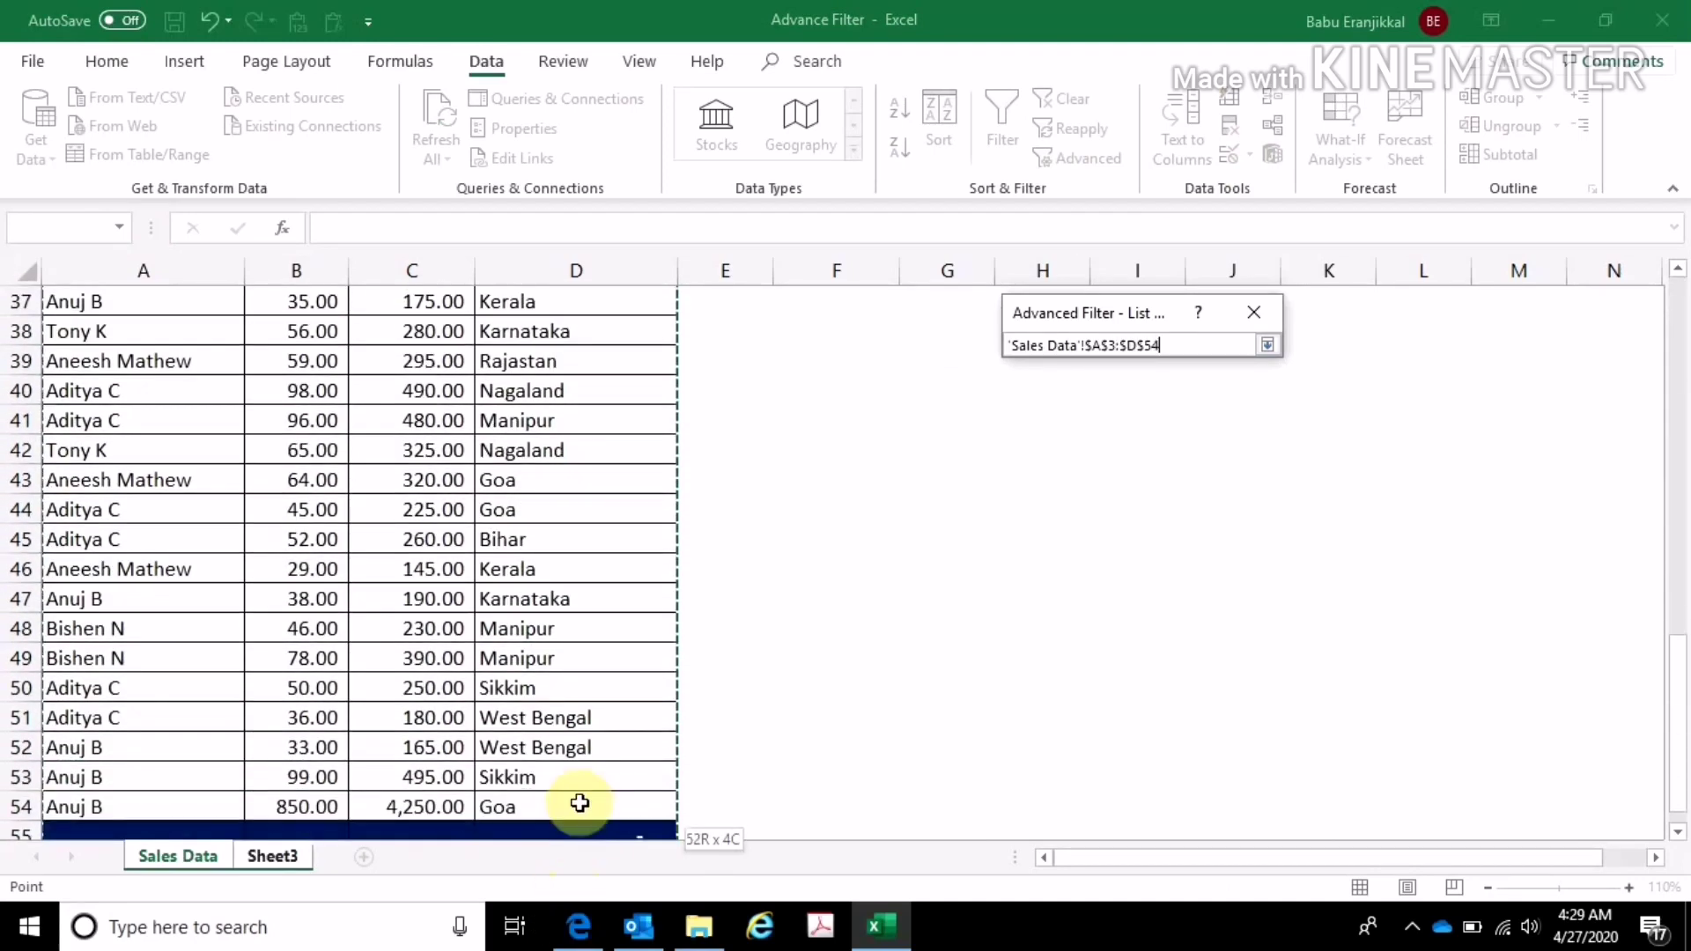
click(1266, 344)
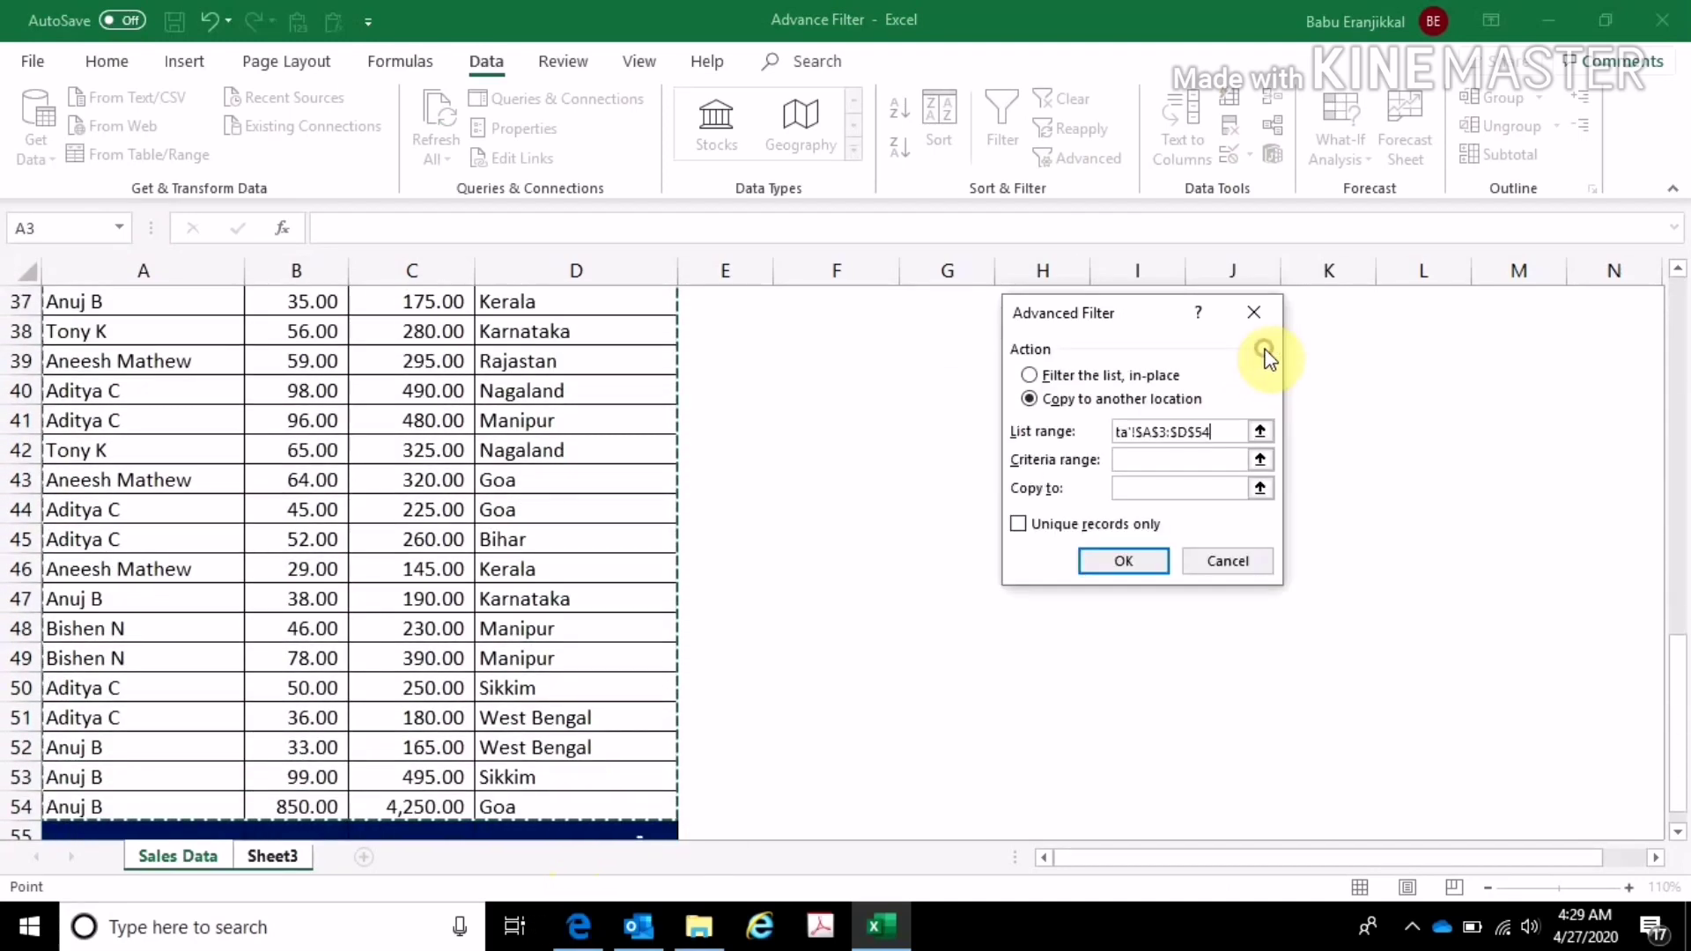
- Set criteria range F3:G4 and destination Sheet3!A1, then run the filter
click(1261, 460)
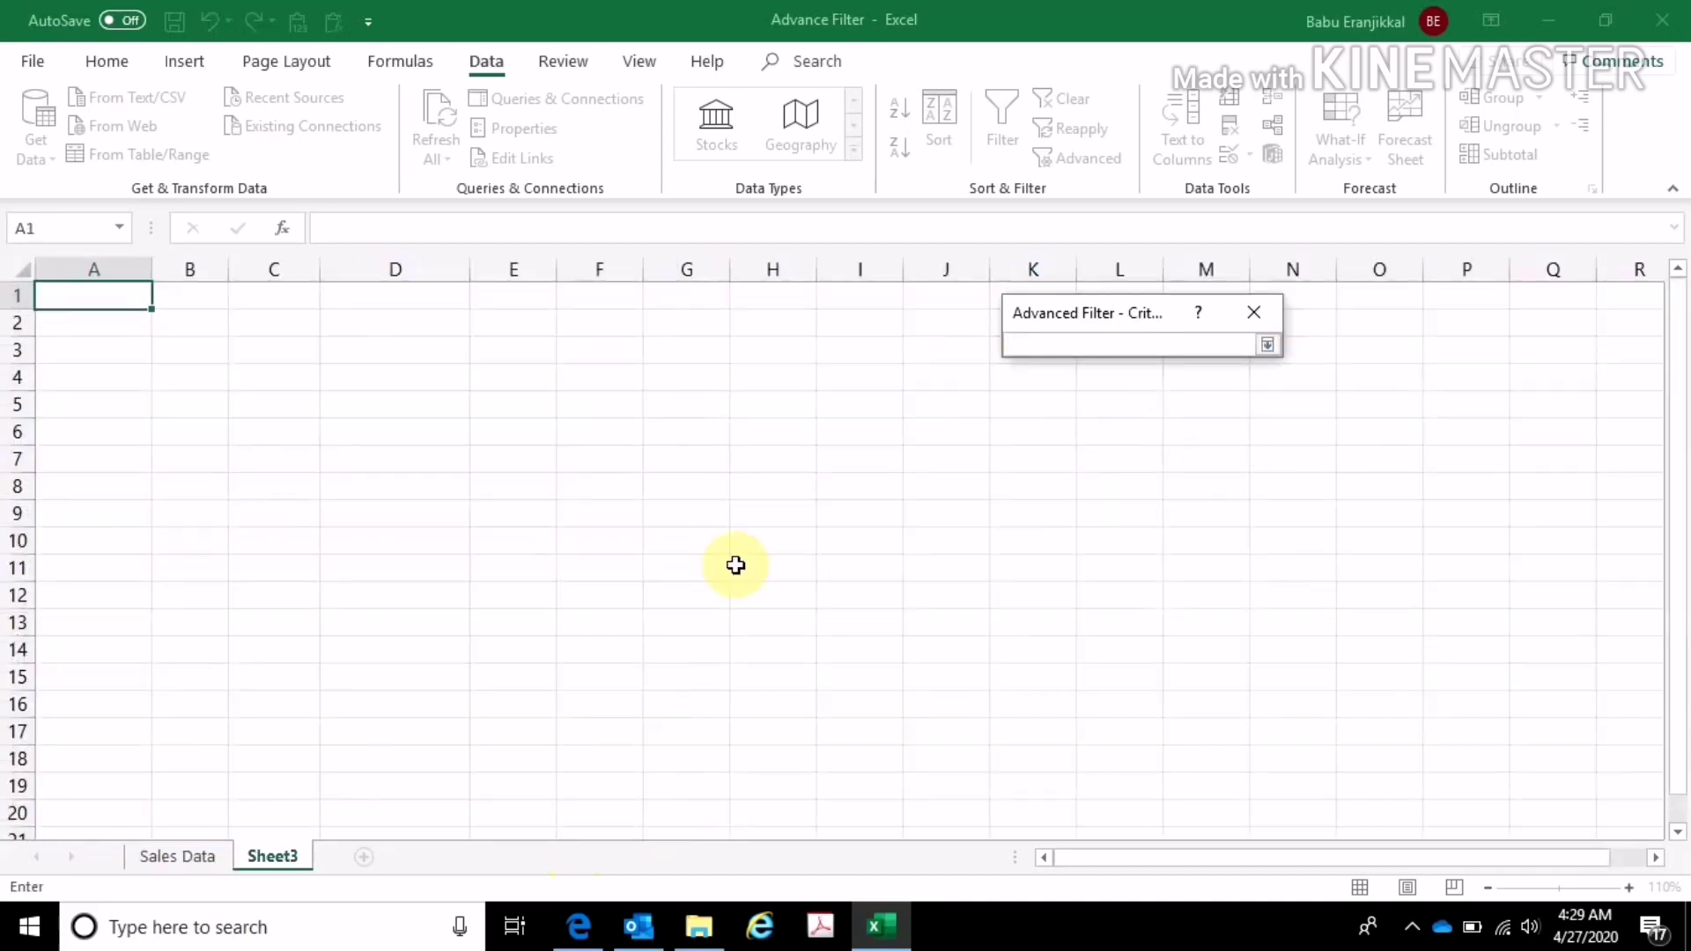
click(181, 856)
scroll(894, 381, up, 4)
scroll(894, 381, up, 5)
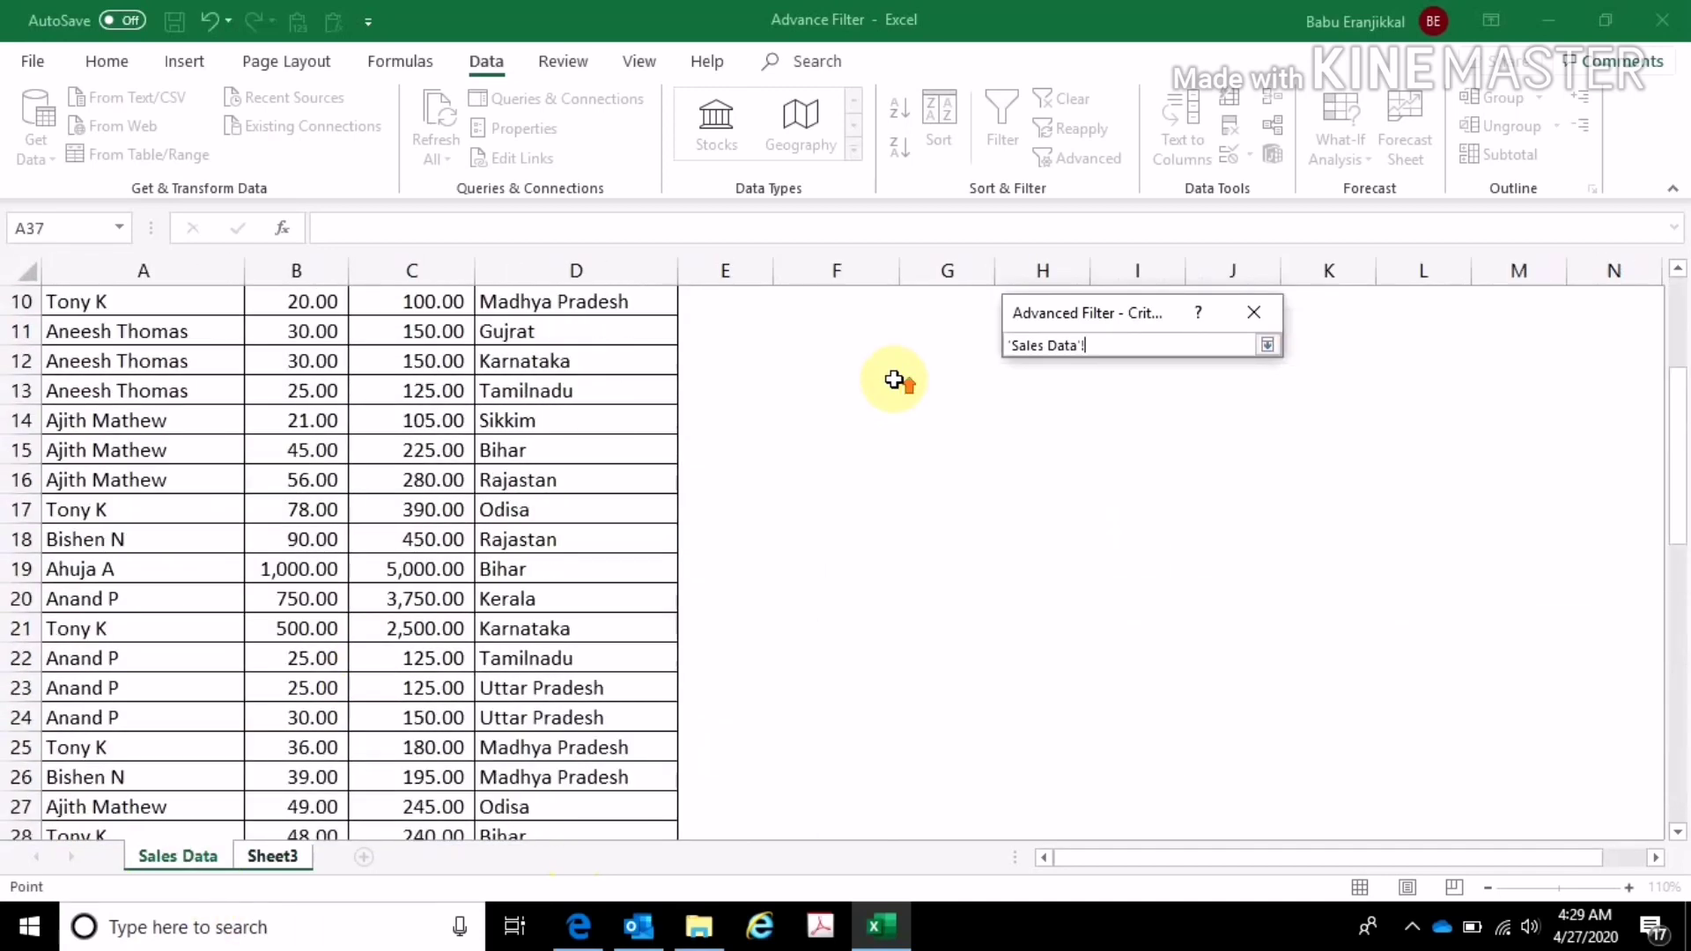
scroll(894, 370, up, 3)
click(862, 366)
drag(862, 366, 907, 392)
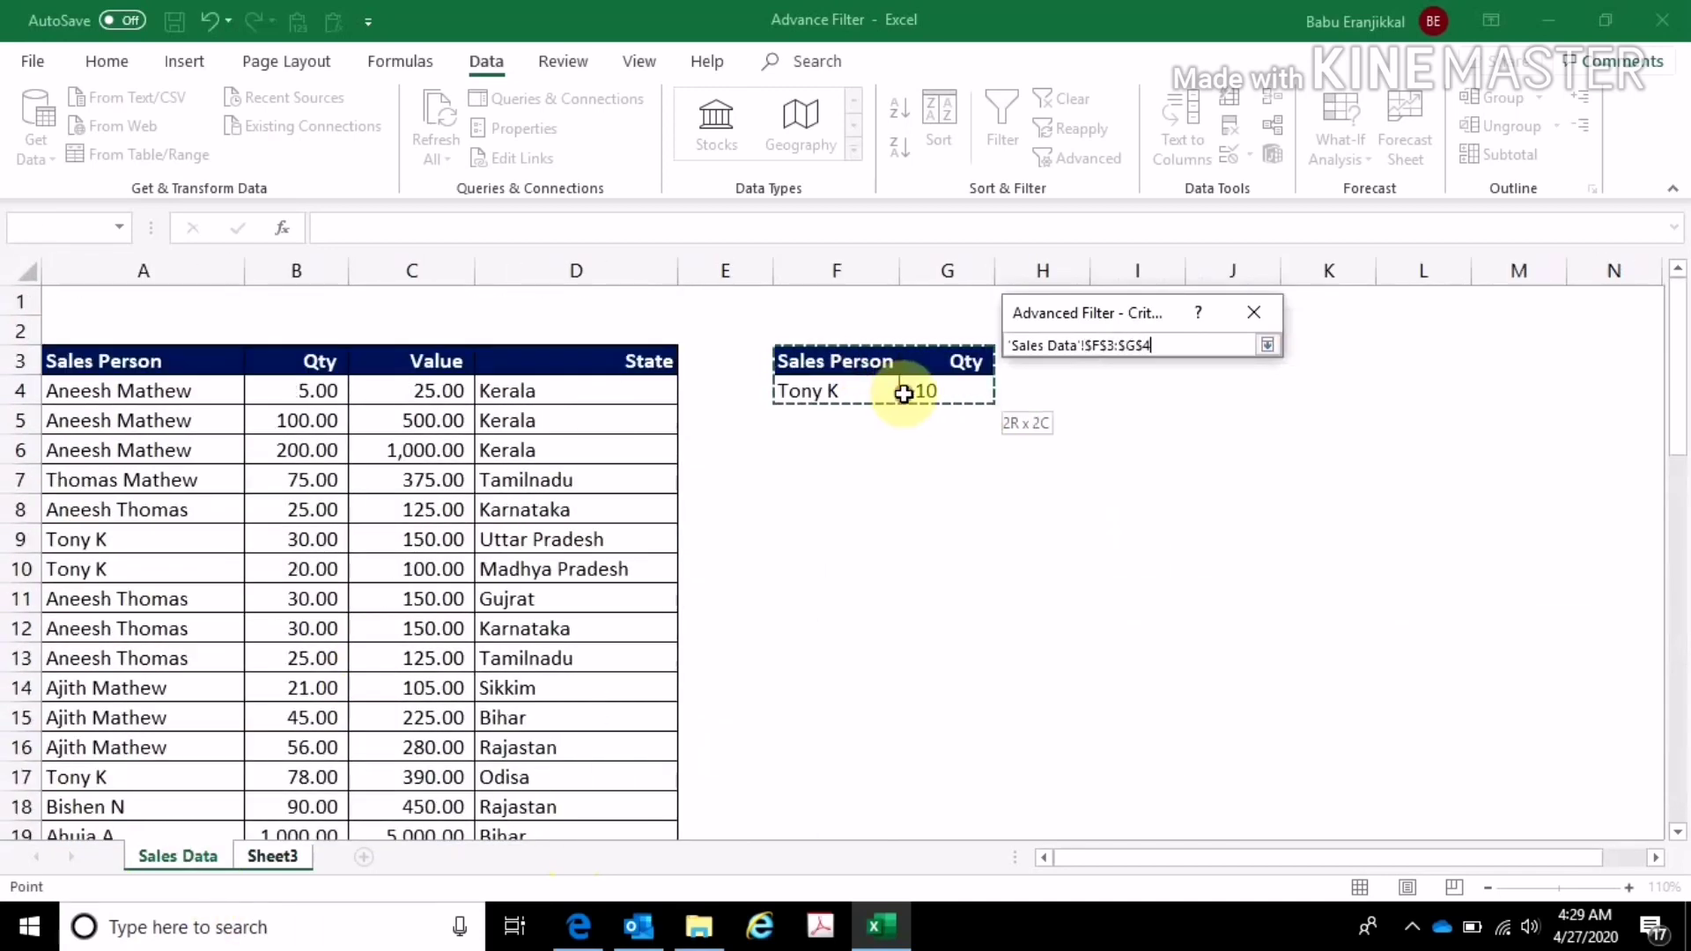
click(1268, 345)
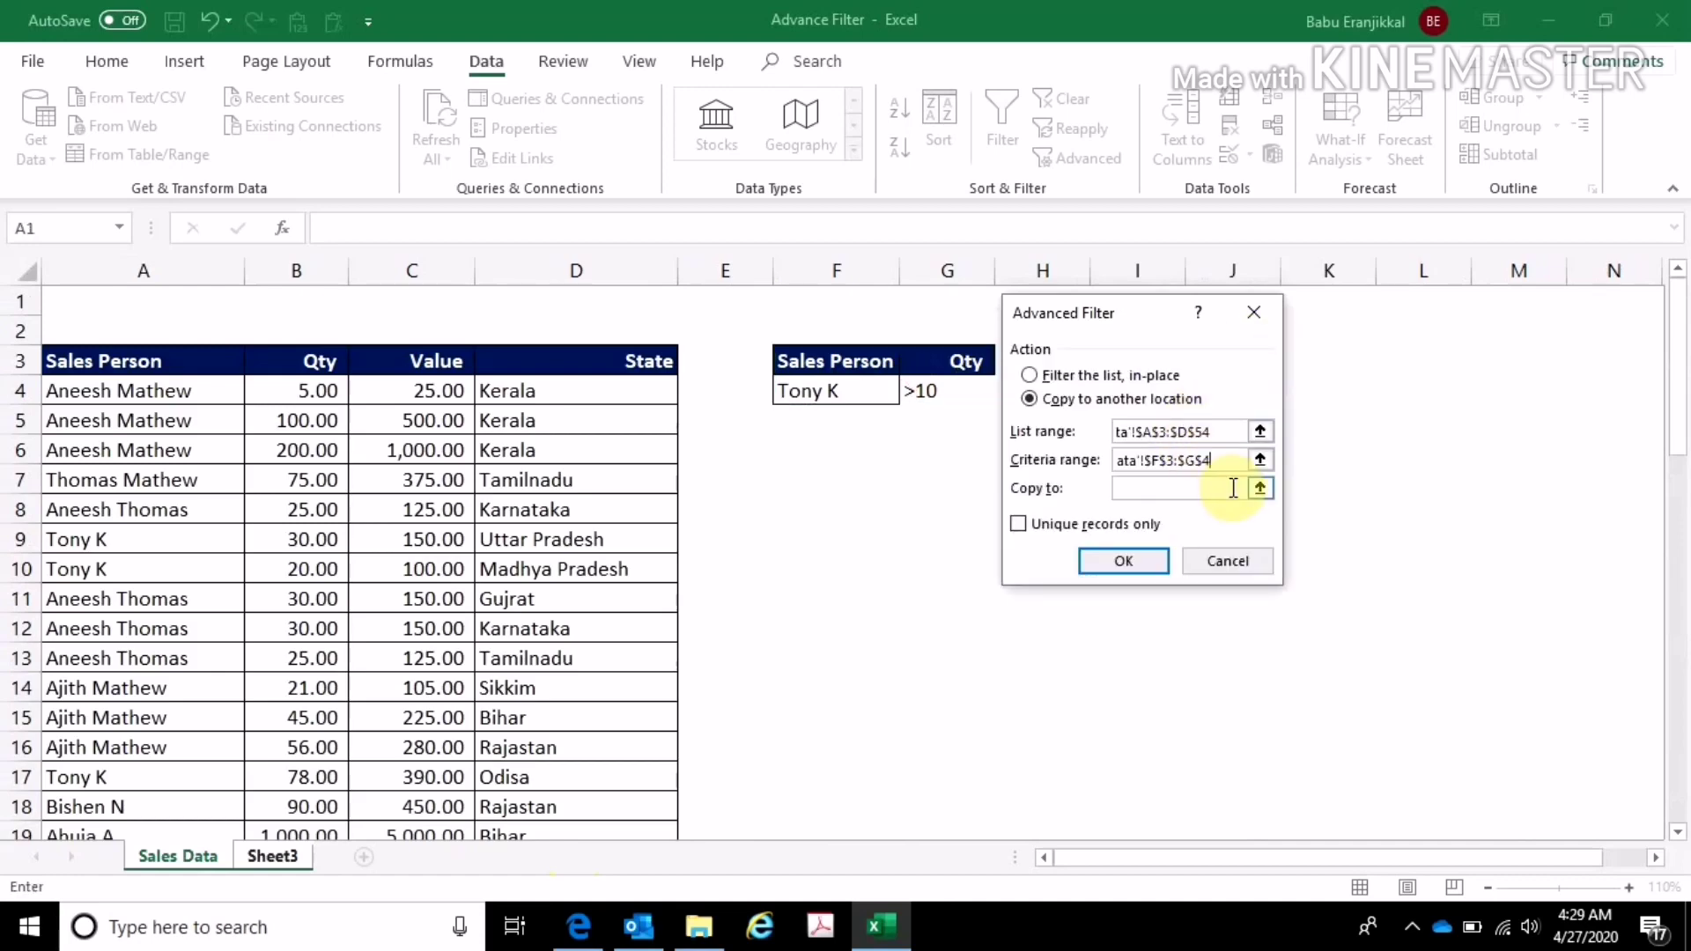
click(1230, 486)
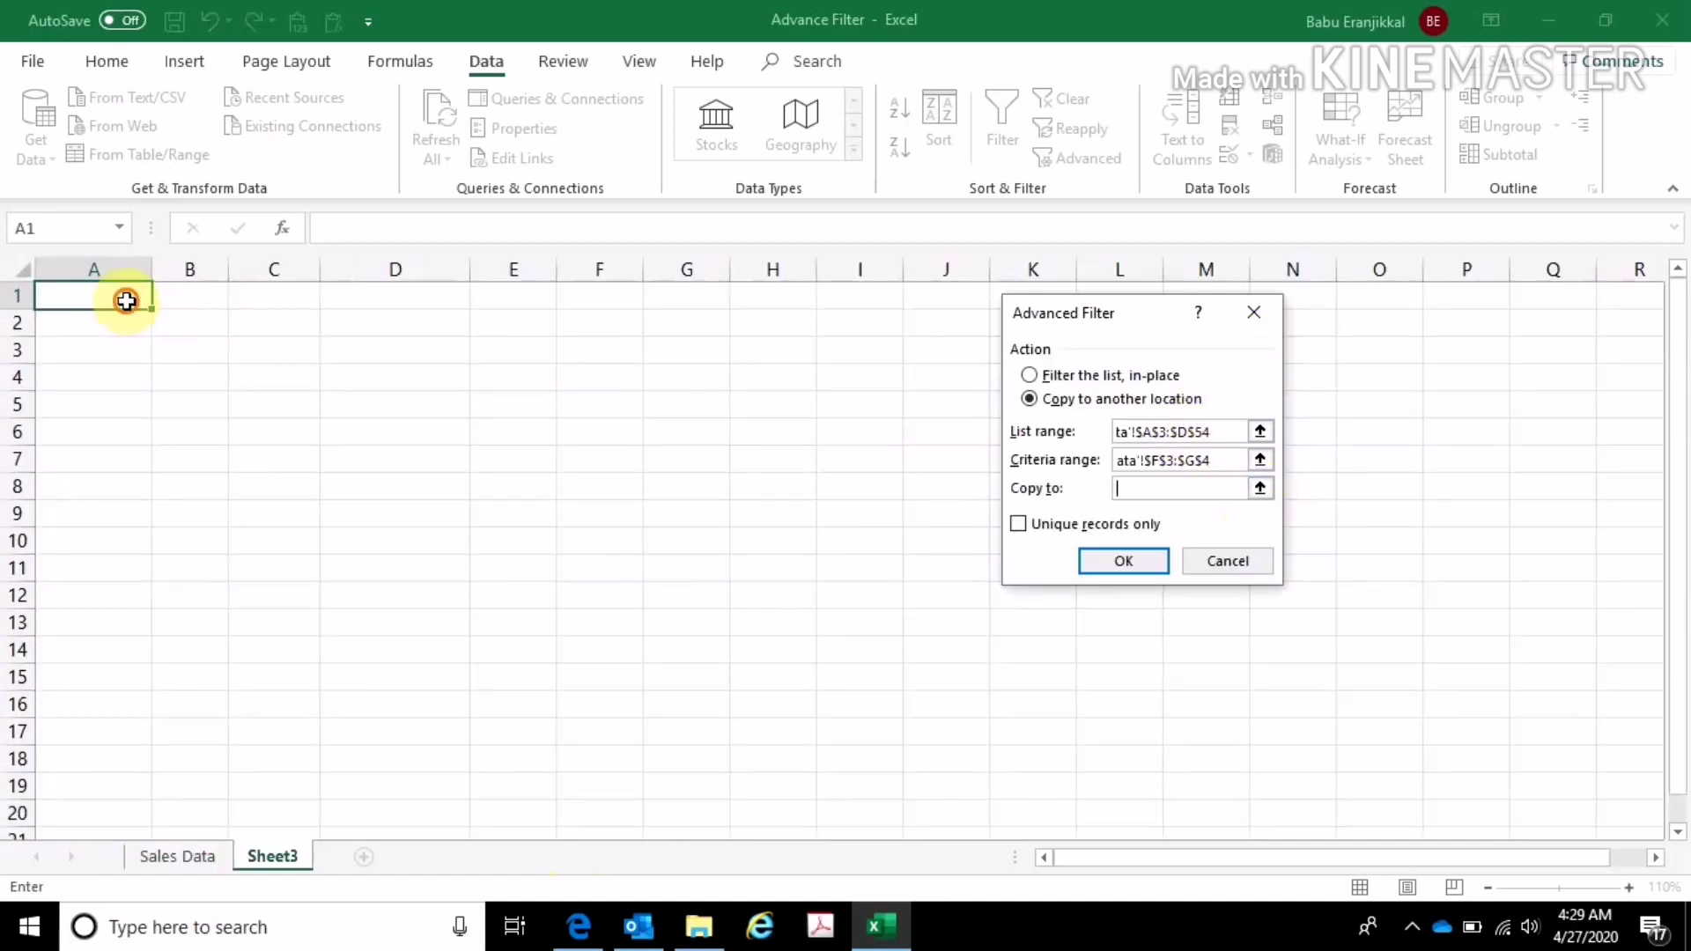
click(126, 301)
click(1155, 562)
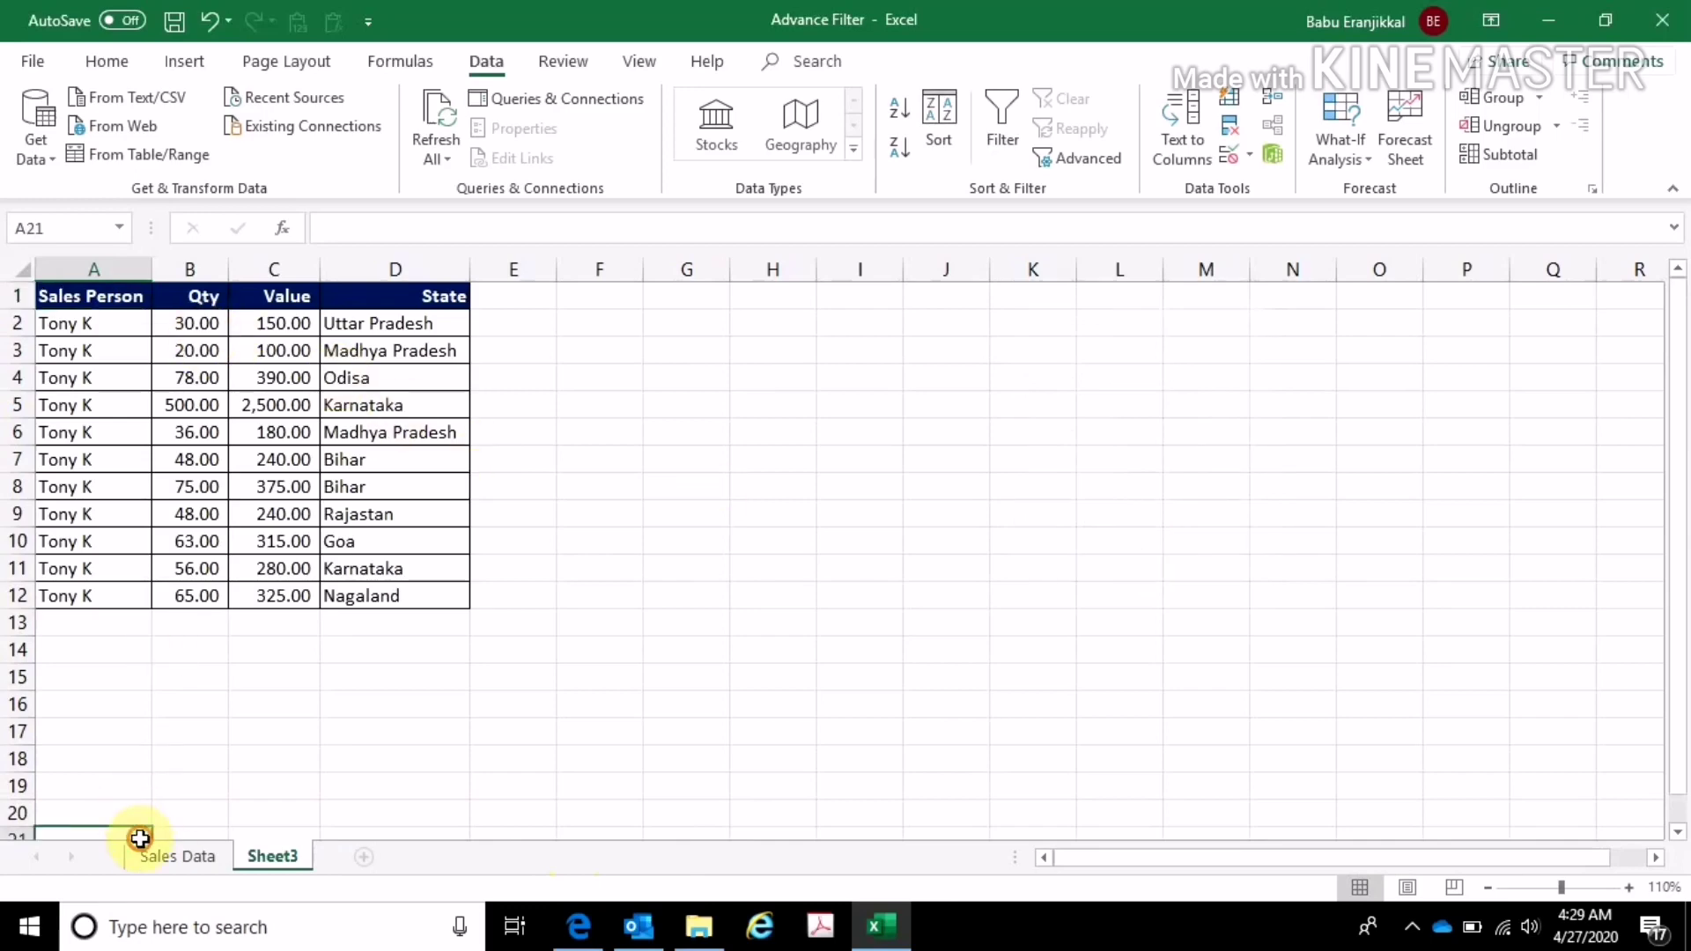
- Check the Sheet3 extract, then clear the >10 condition from G4 on Sales Data
click(172, 856)
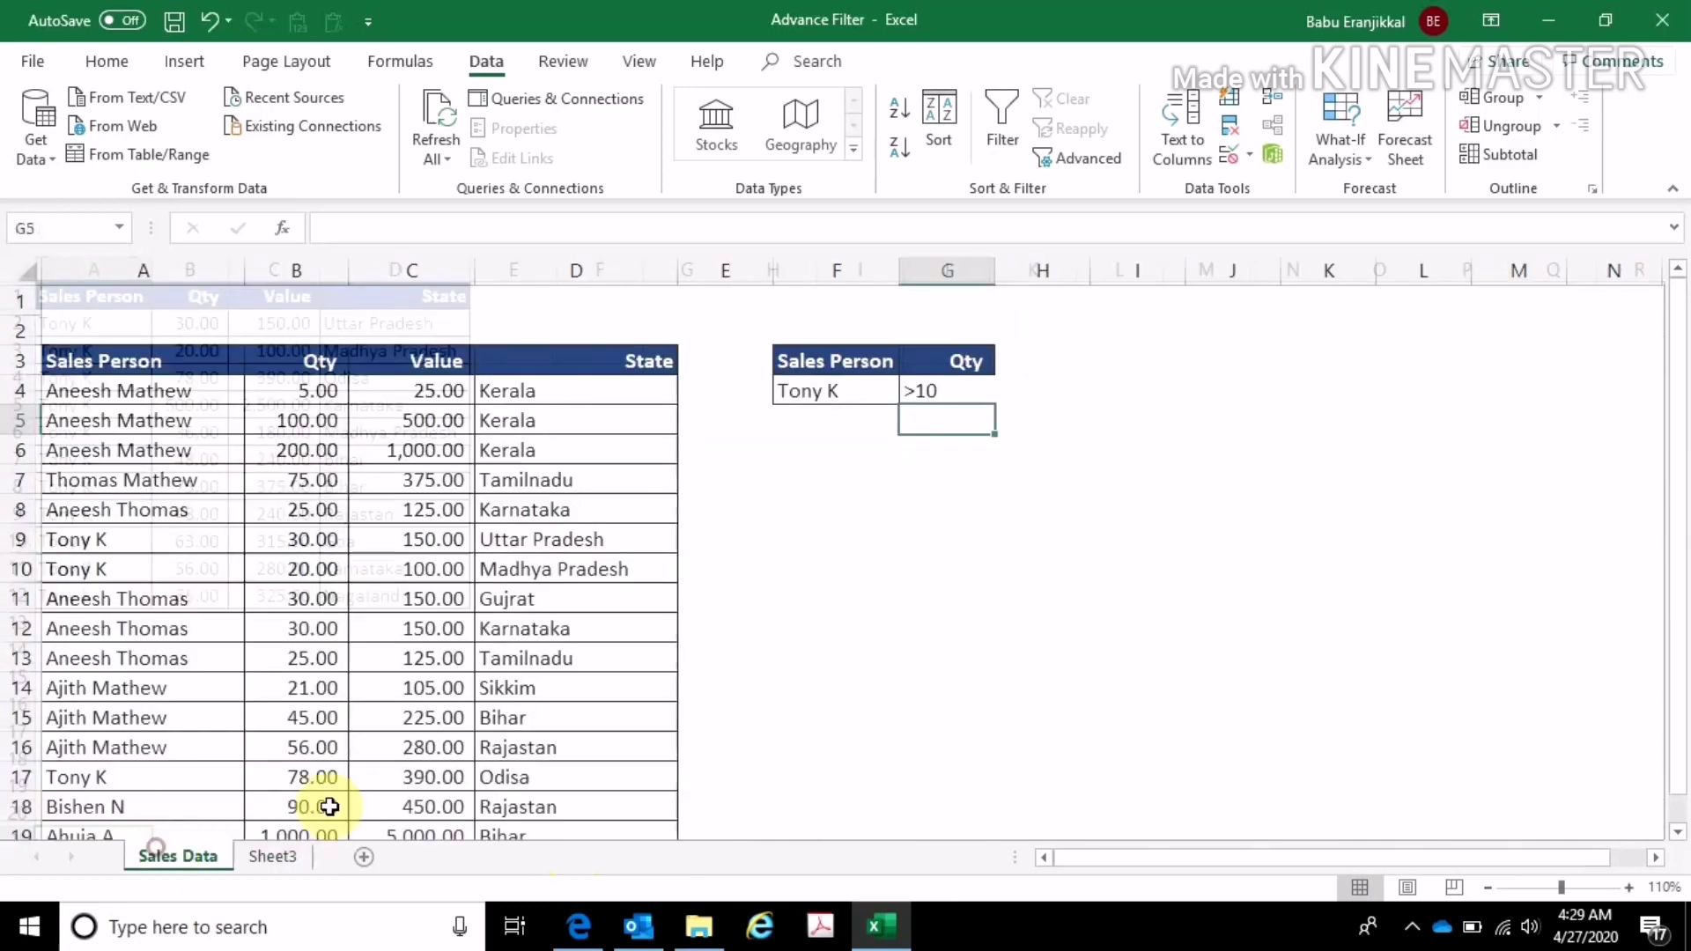
click(283, 856)
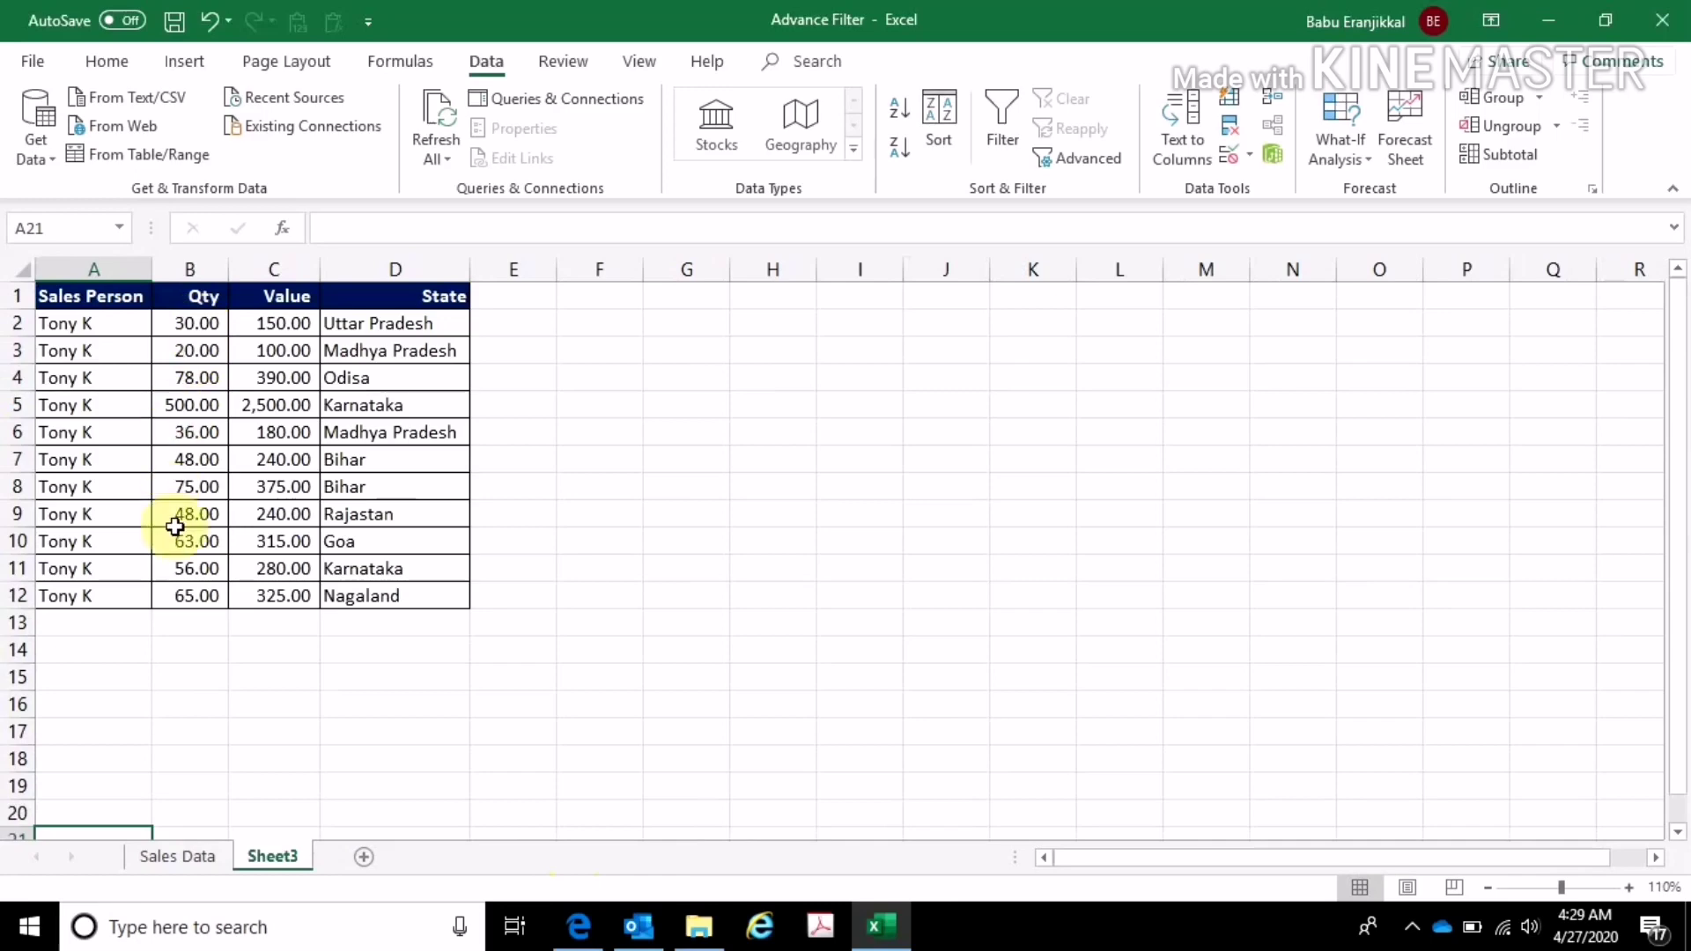
click(177, 856)
click(1044, 362)
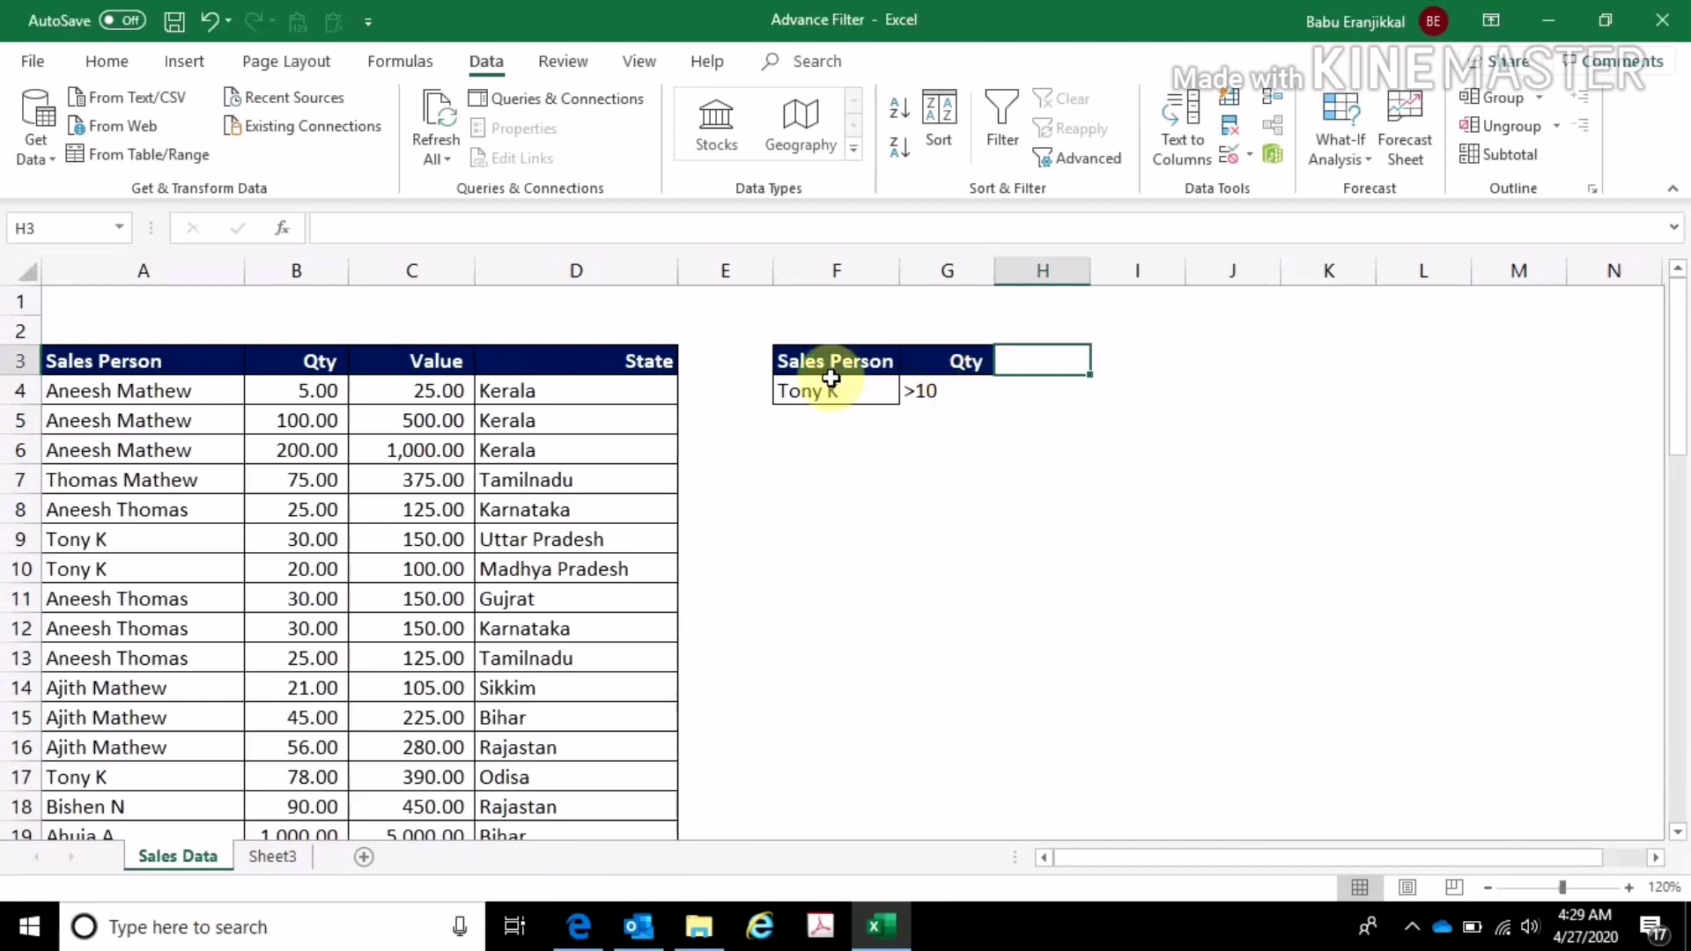
click(916, 398)
key(Delete)
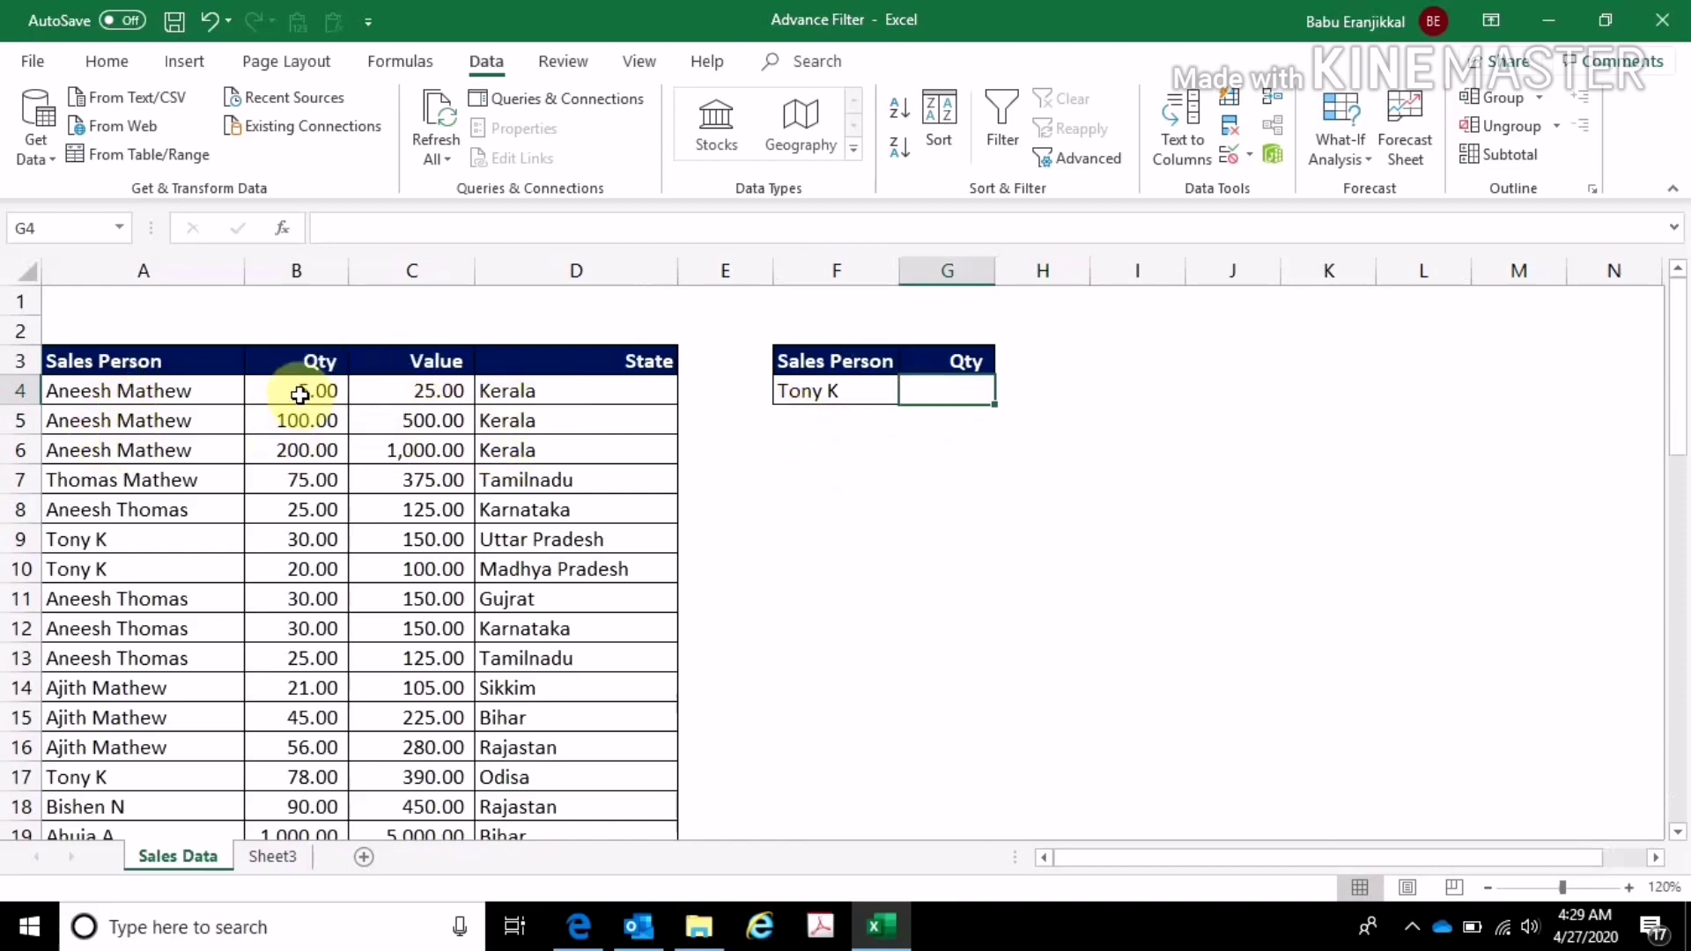
- Replace Tony K in F4 with the wildcard criterion *Mathew*
click(115, 391)
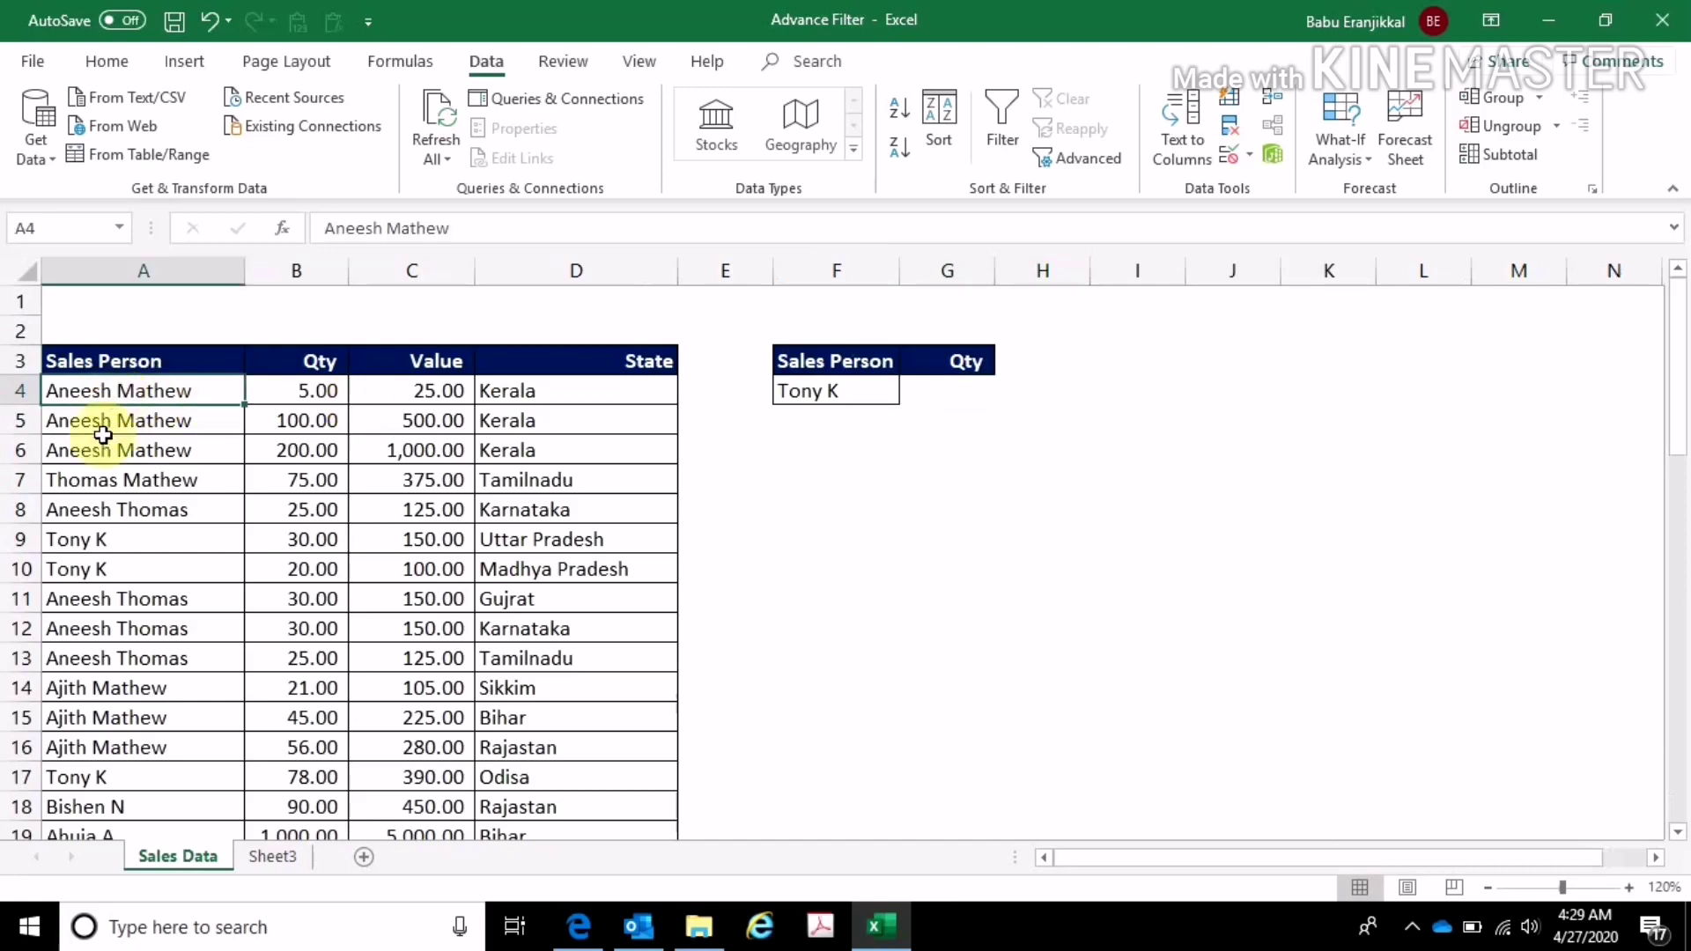
click(98, 476)
click(798, 400)
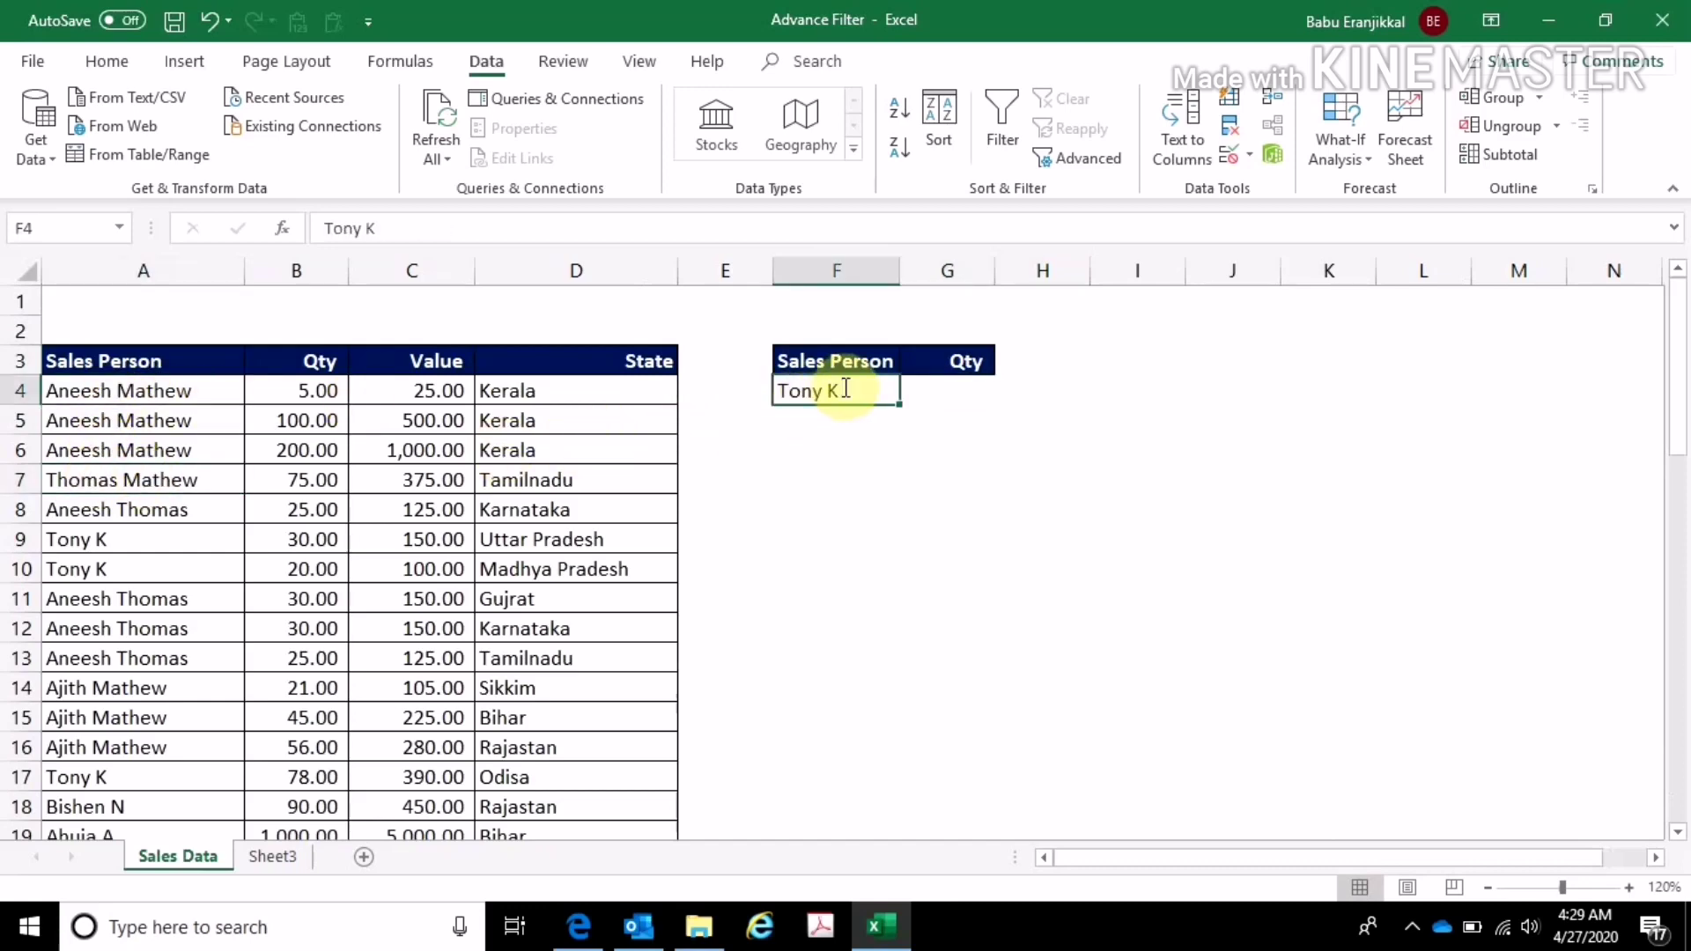
text(*)
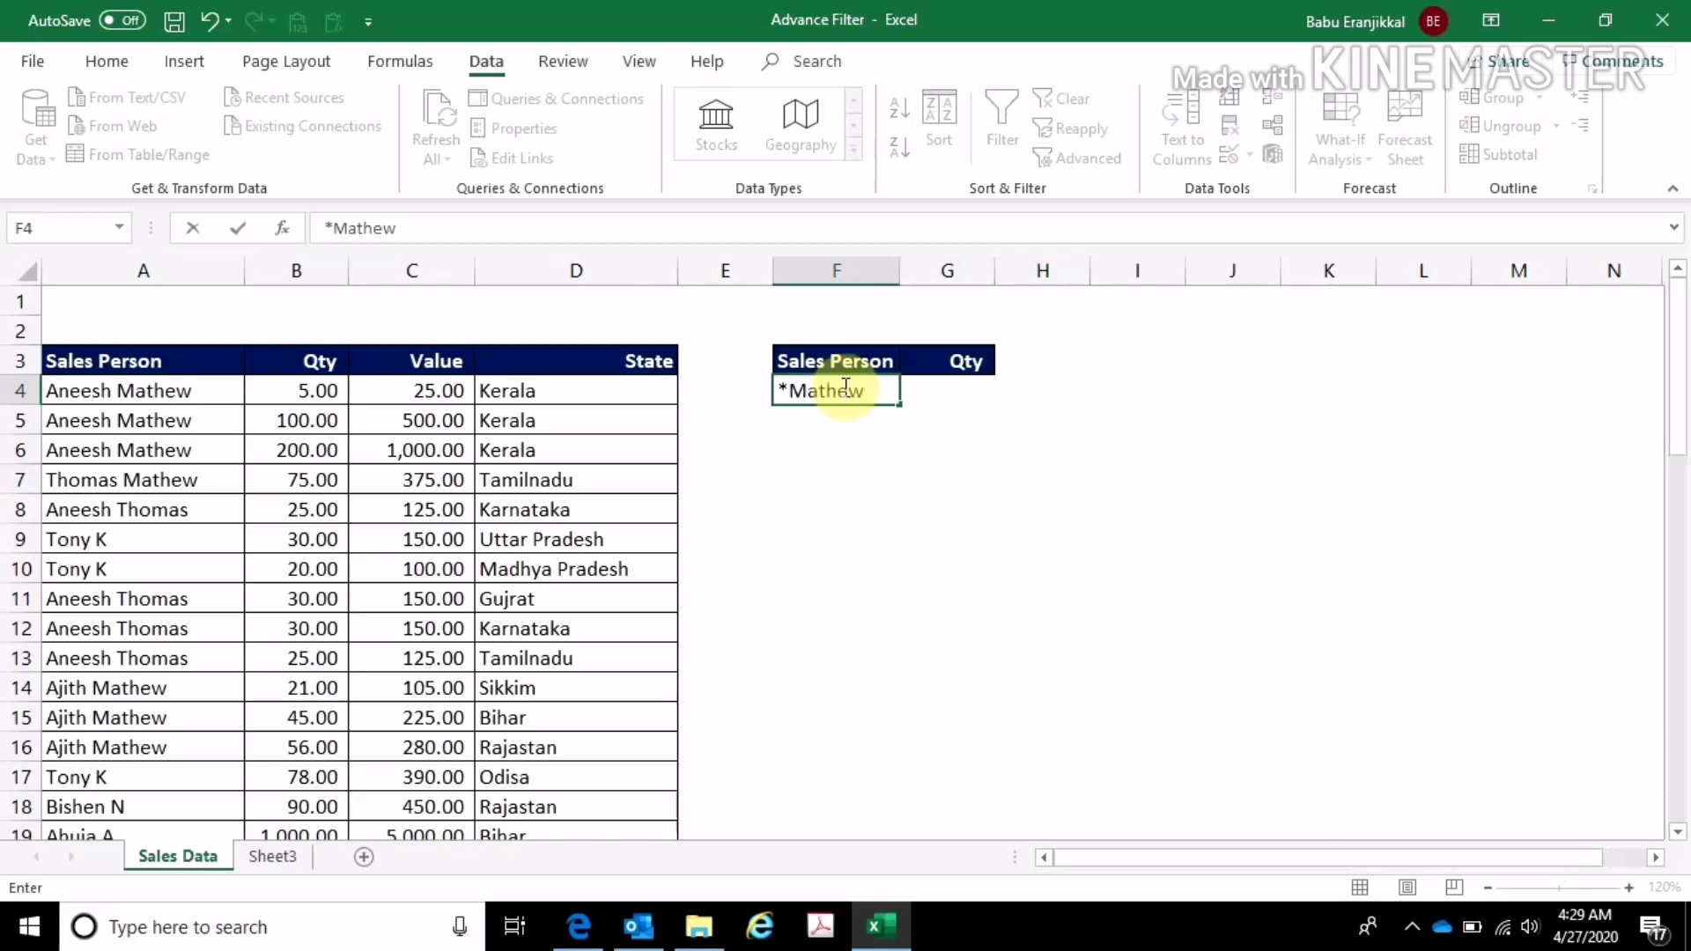
key(Return)
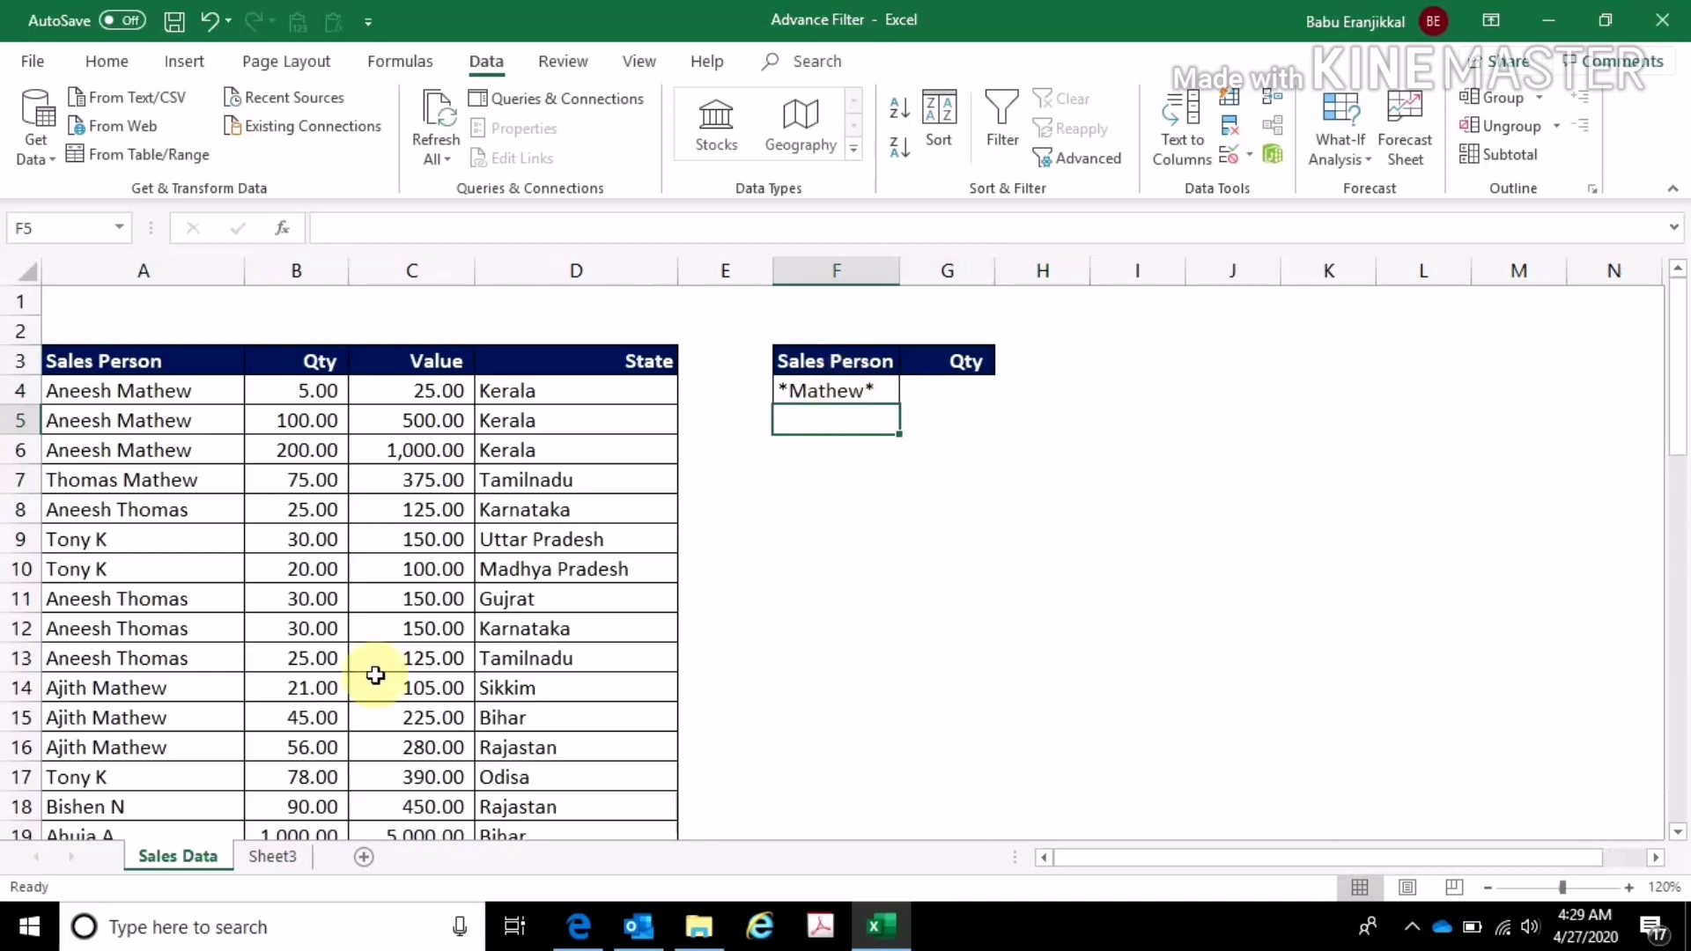
click(273, 856)
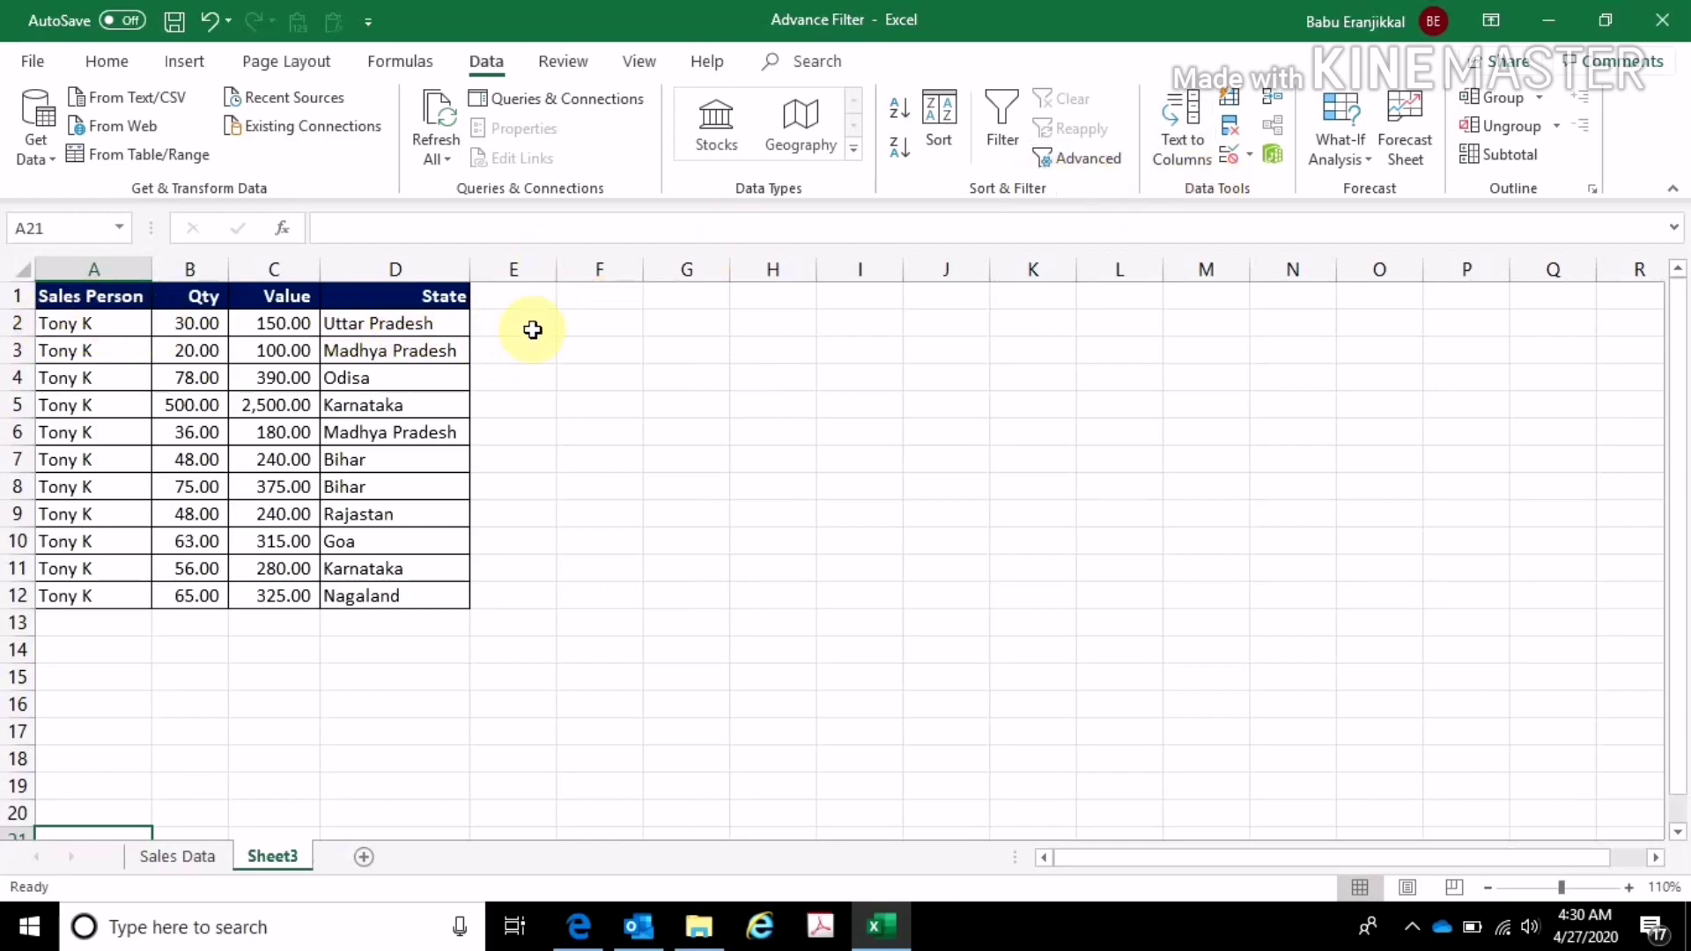
drag(13, 296, 3, 597)
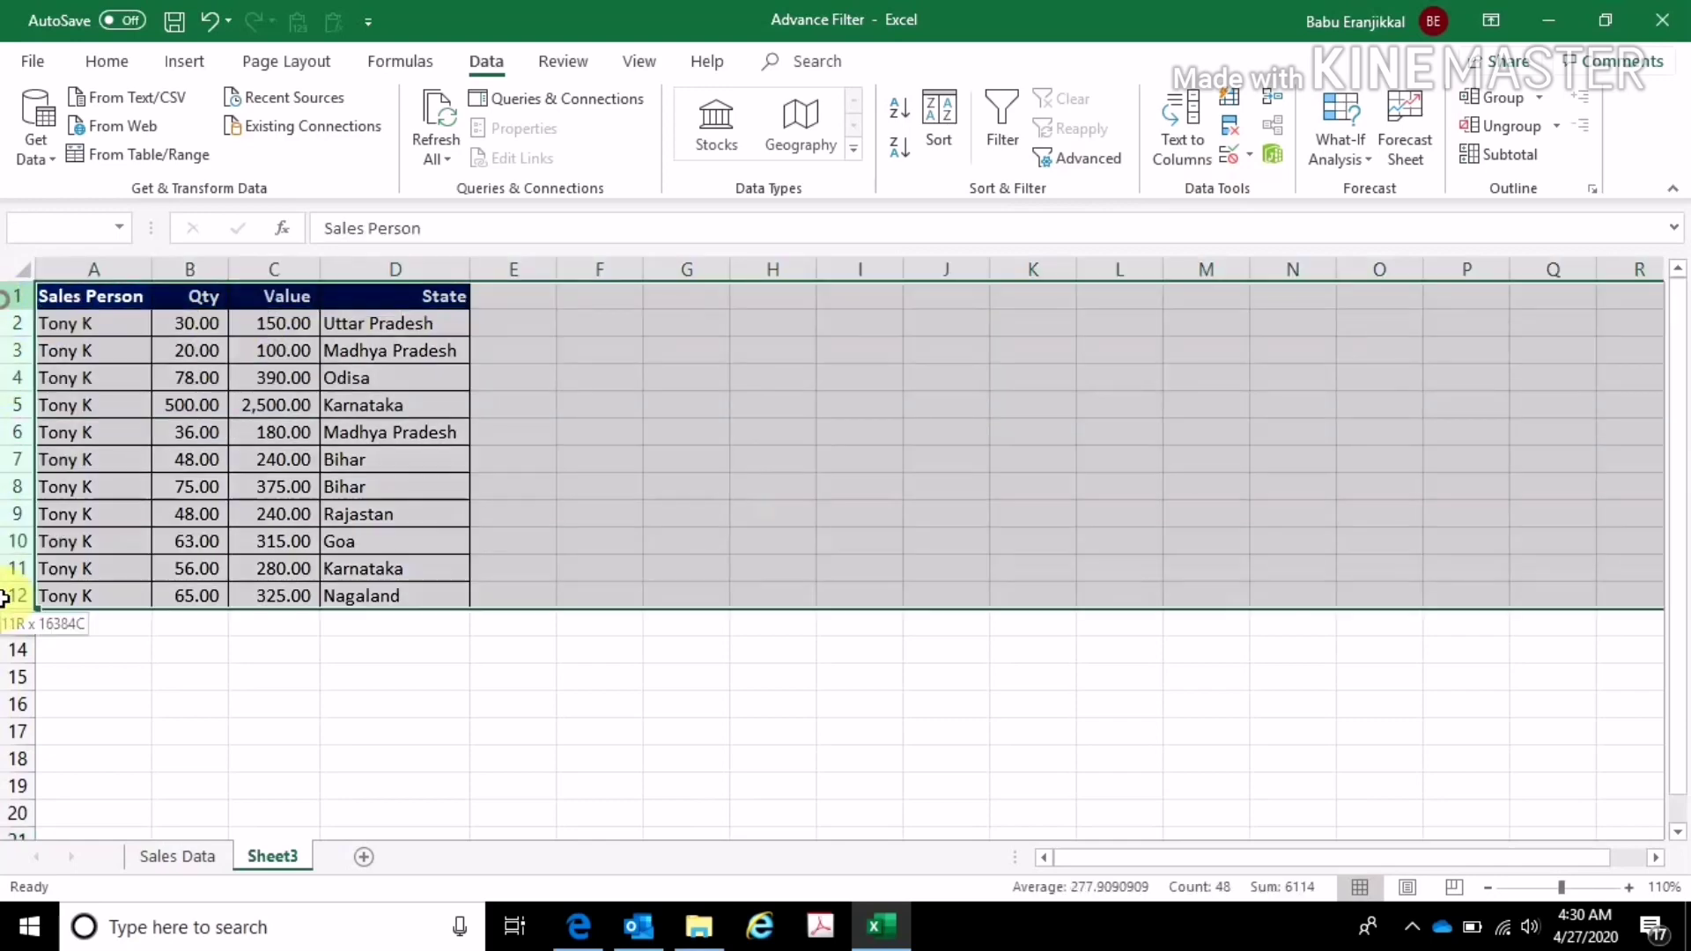
click(107, 61)
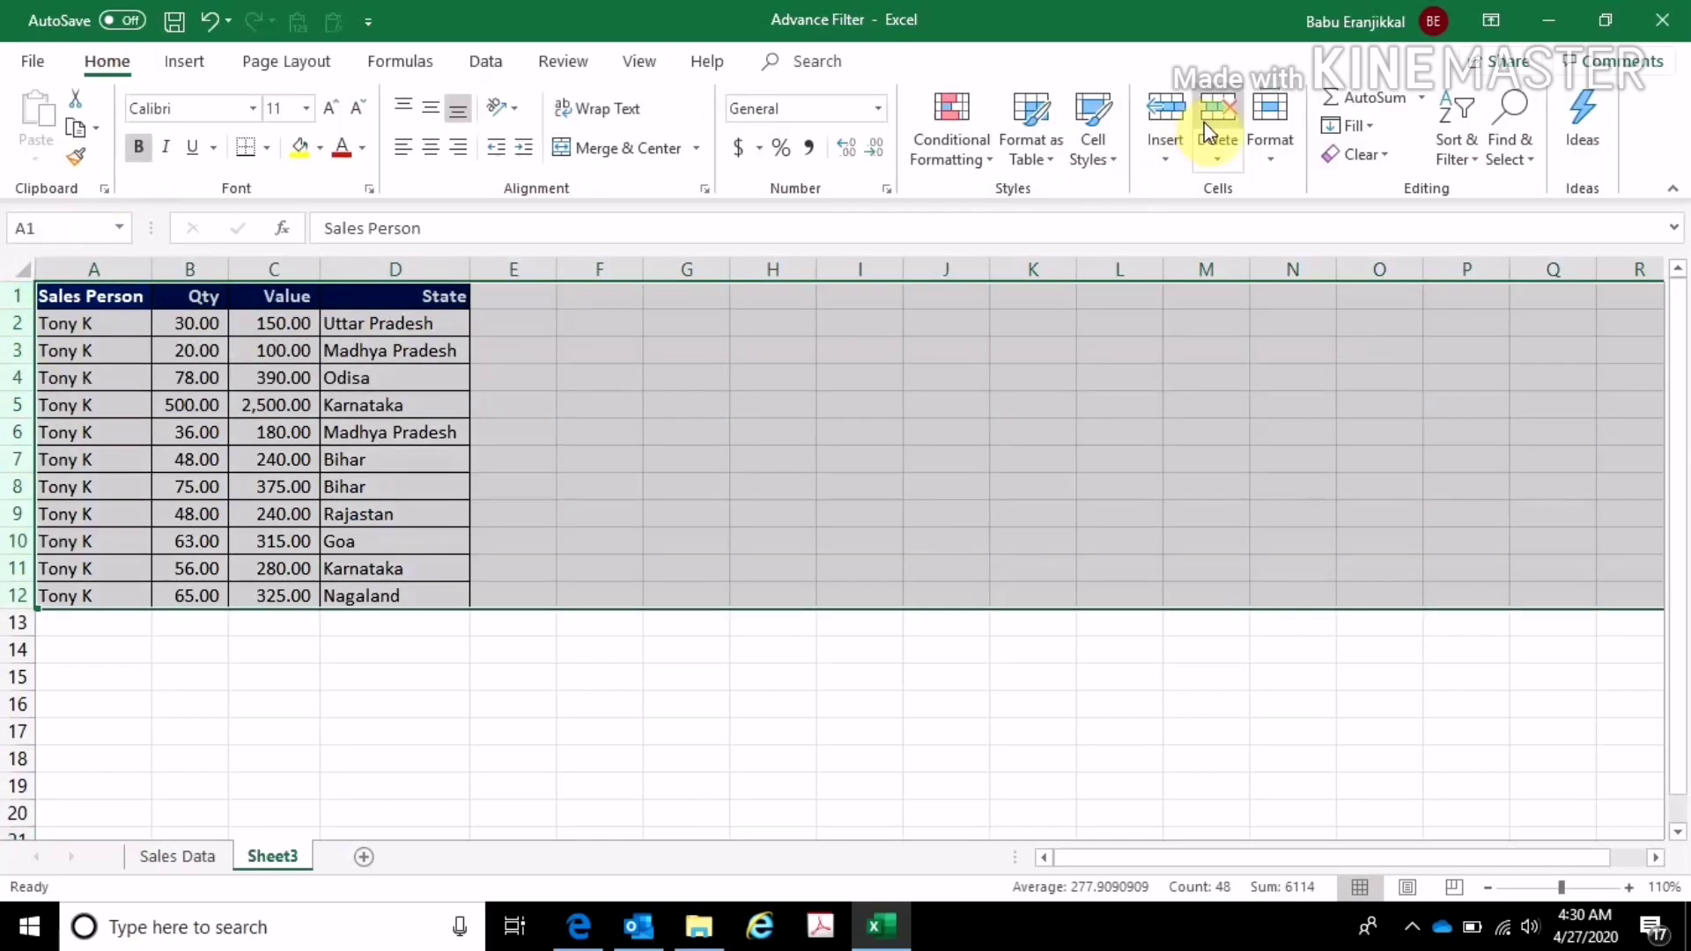
click(1206, 132)
click(81, 298)
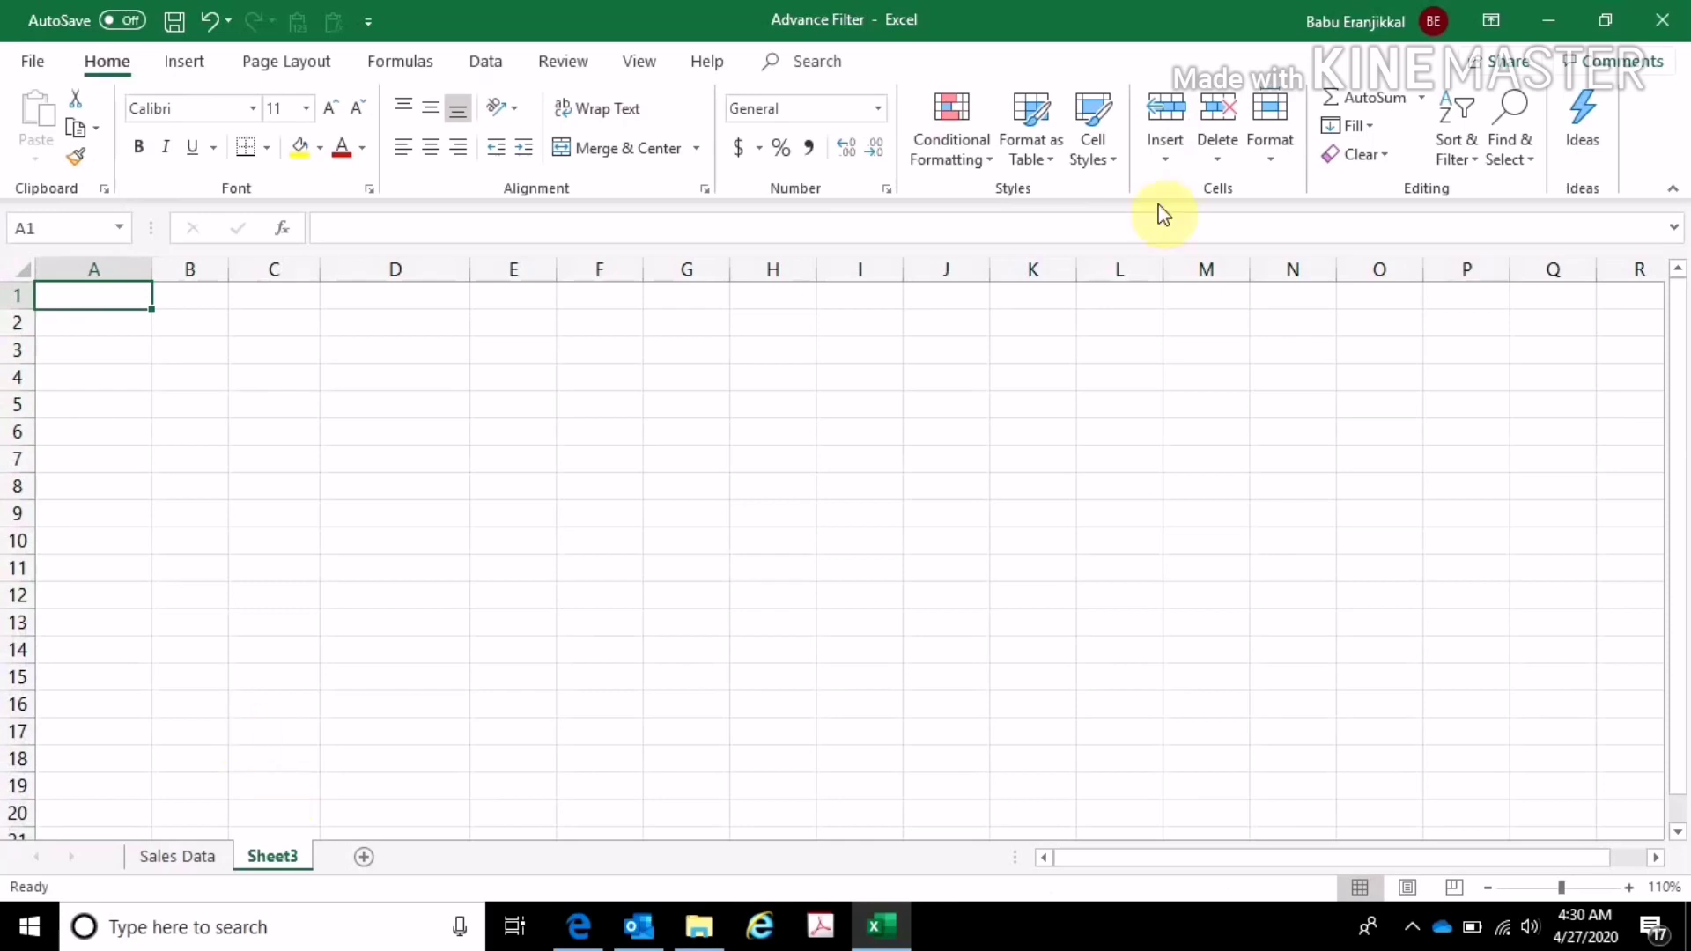
click(480, 60)
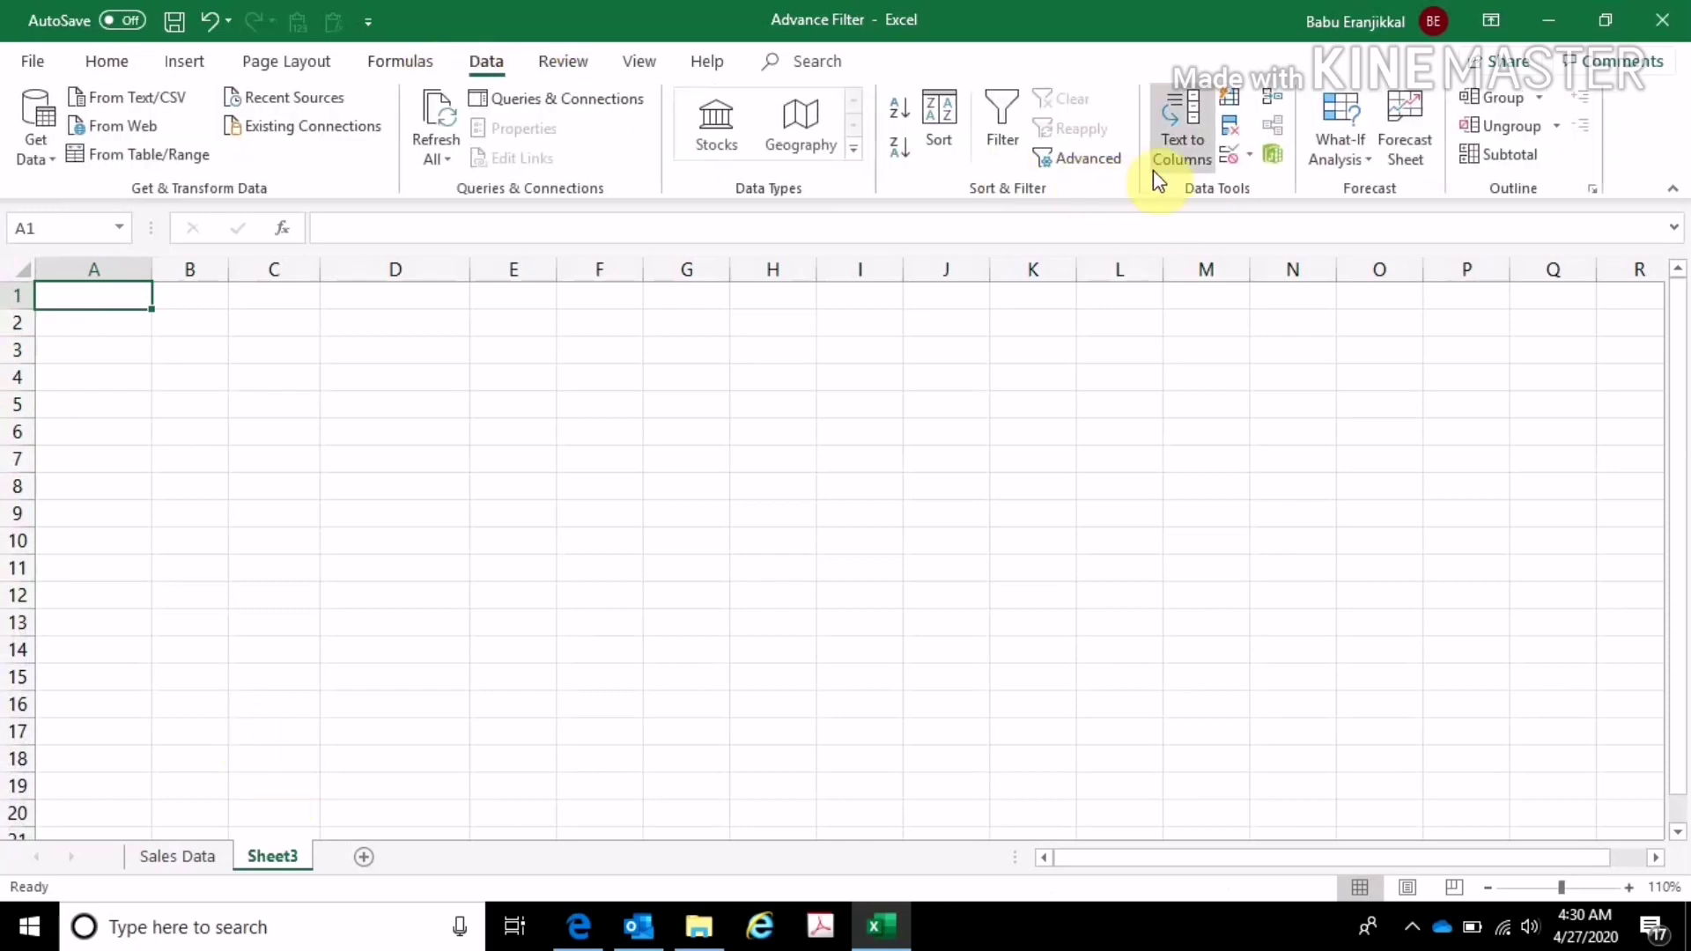
click(1112, 162)
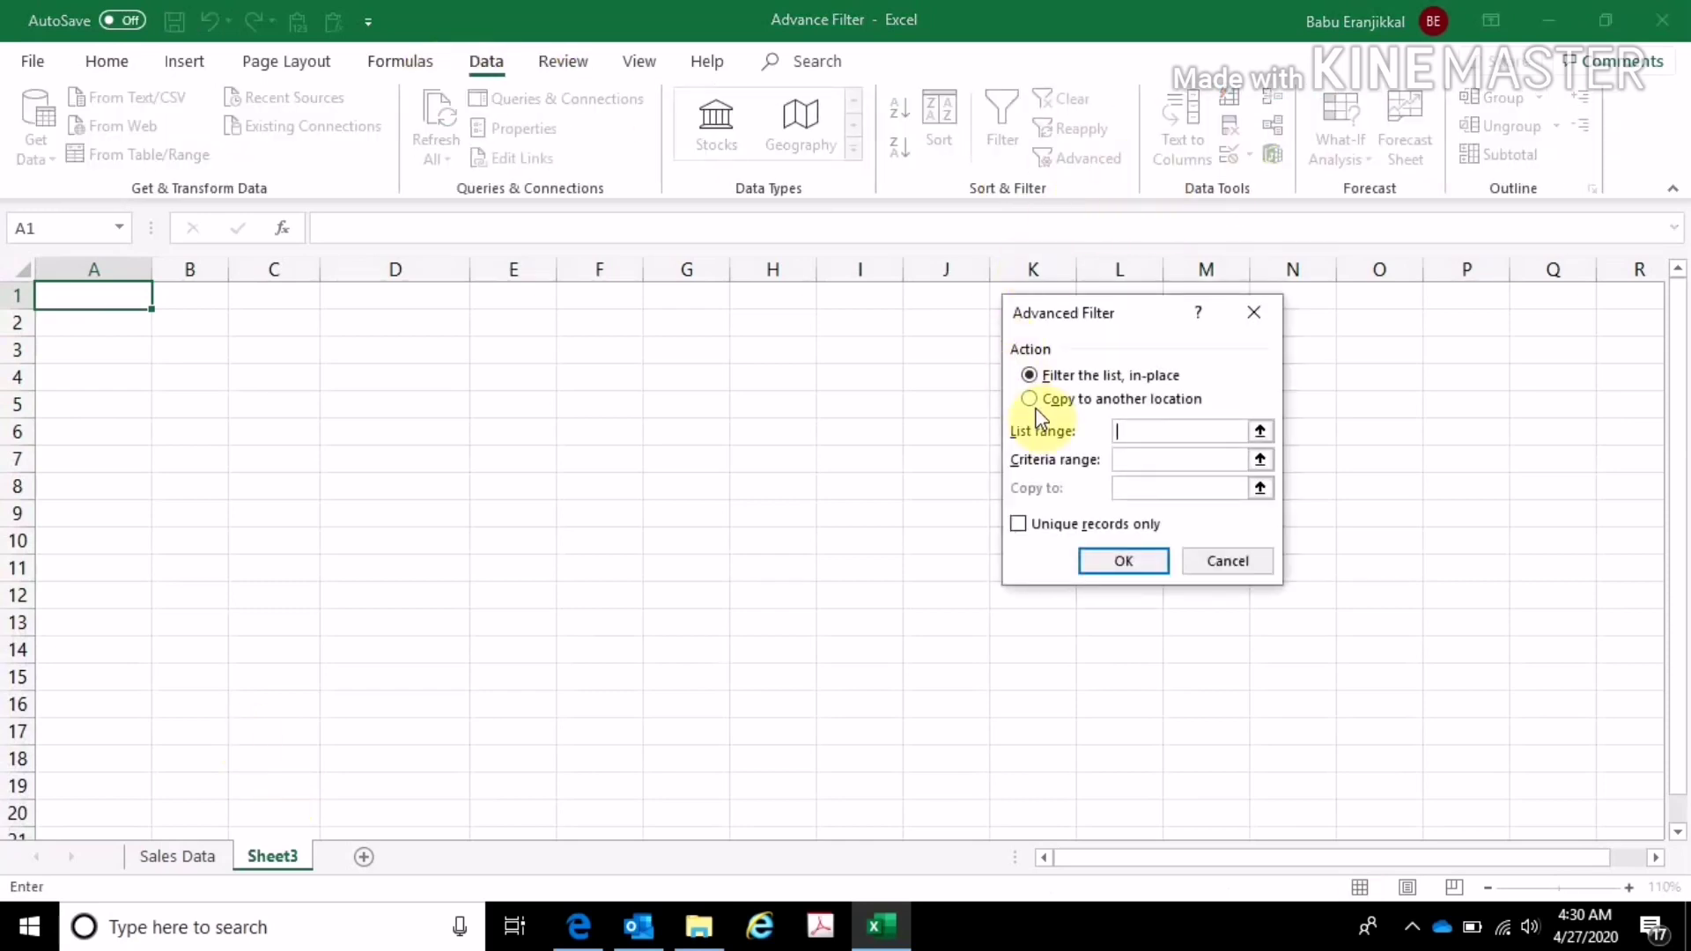
- Set the list range to the Sales Data table A3:D54
click(1260, 433)
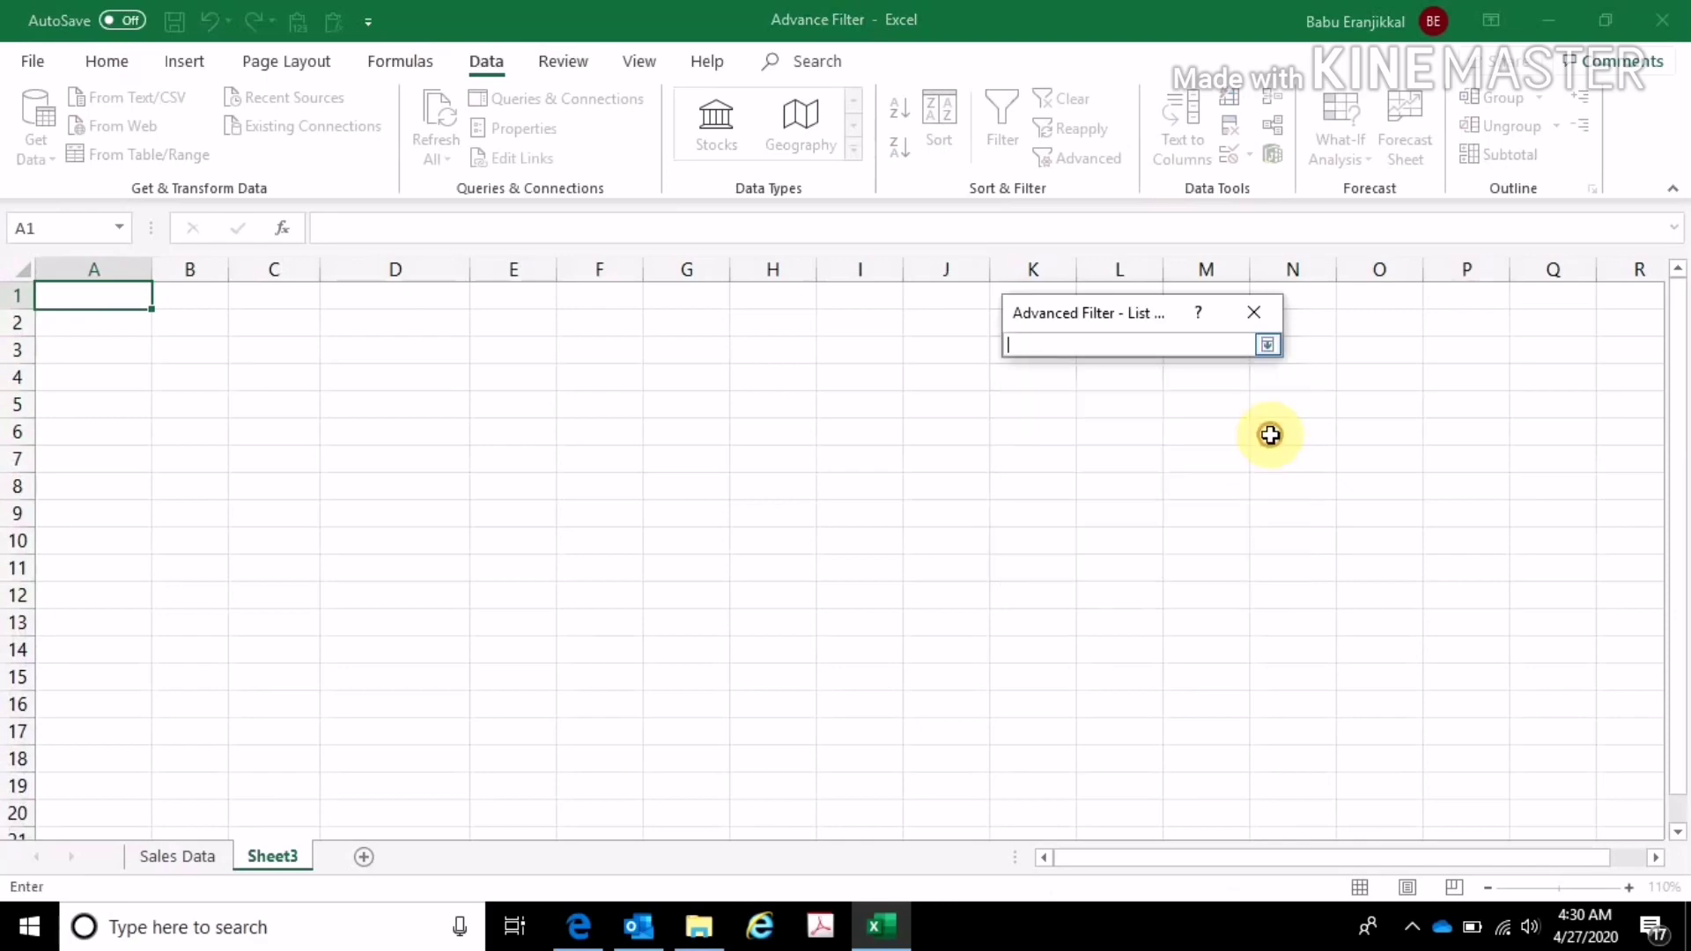
click(152, 841)
mouse_move(113, 363)
mouse_down()
mouse_move(610, 942)
mouse_move(592, 810)
mouse_up()
click(1265, 345)
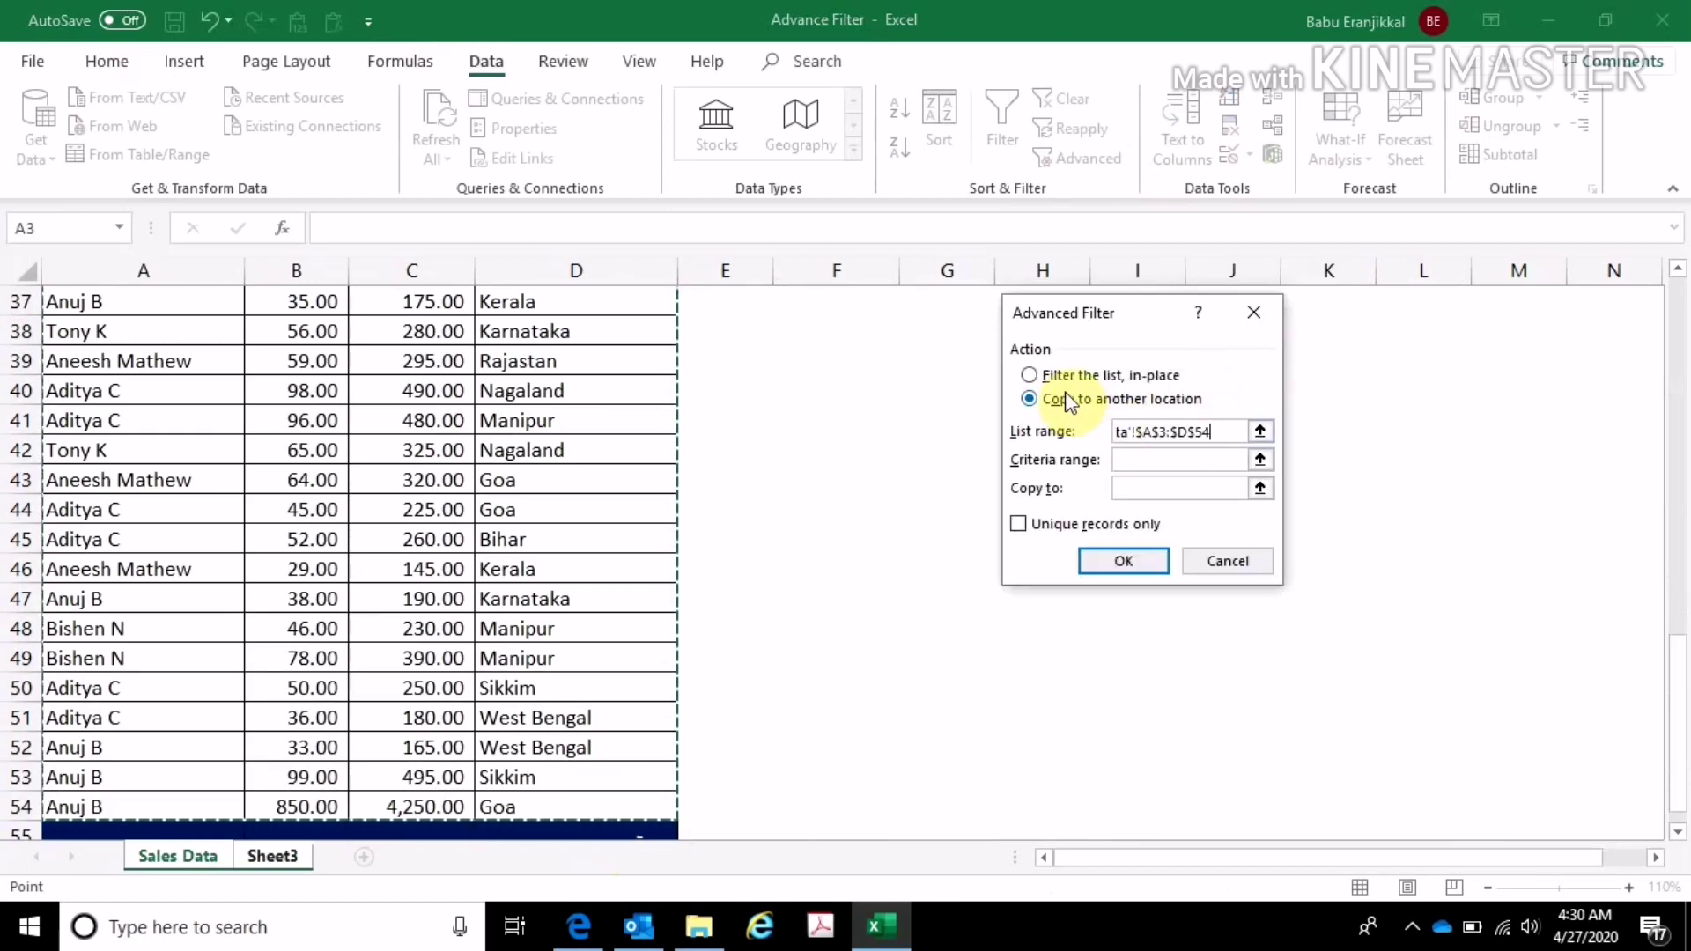
- Set criteria F3:F4 and destination Sheet3!A1, then run the filter for *Mathew* rows
click(1260, 459)
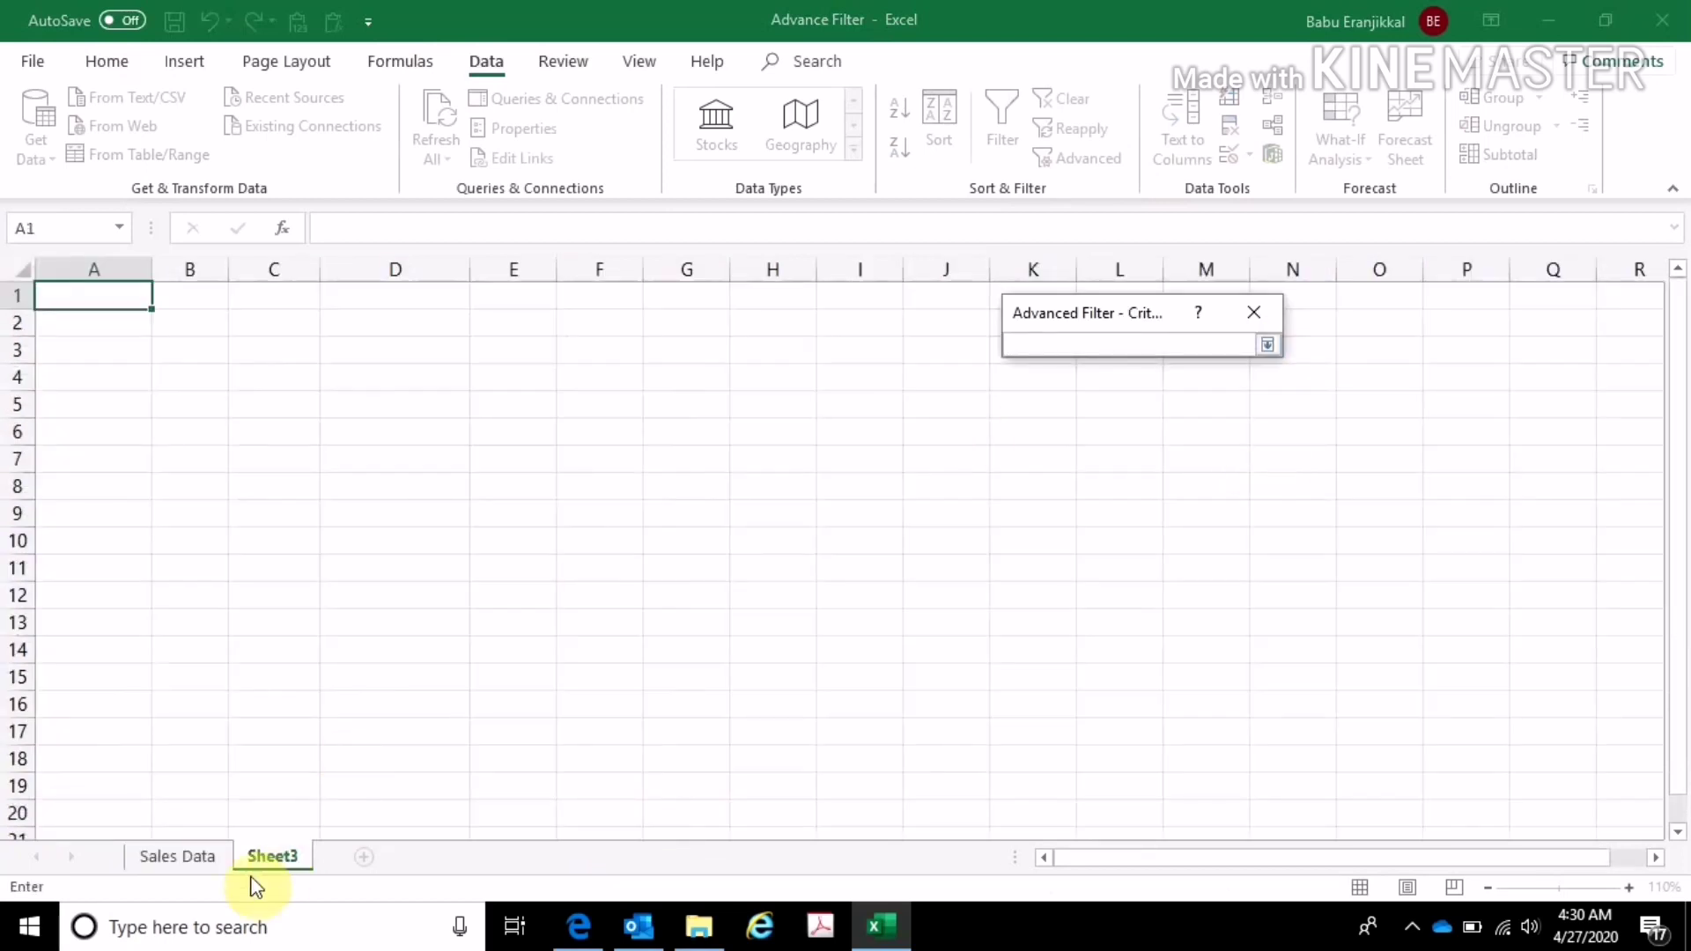
click(216, 858)
scroll(732, 577, up, 5)
scroll(740, 570, up, 7)
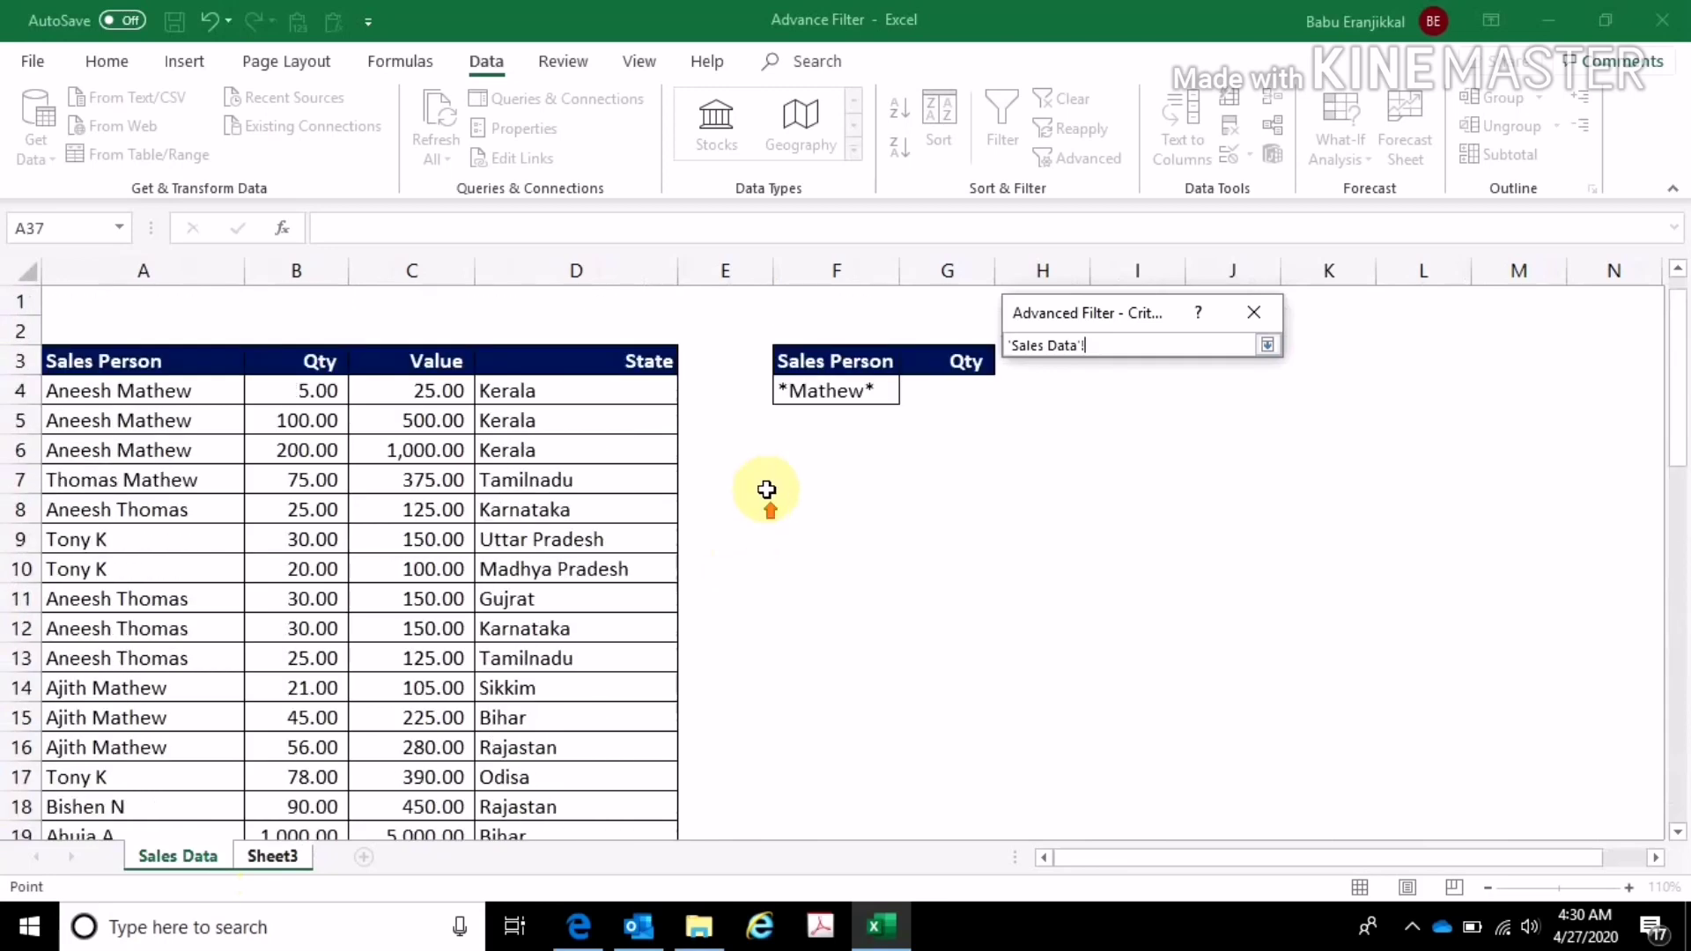
mouse_move(782, 361)
mouse_down()
mouse_move(789, 384)
mouse_move(879, 393)
mouse_up()
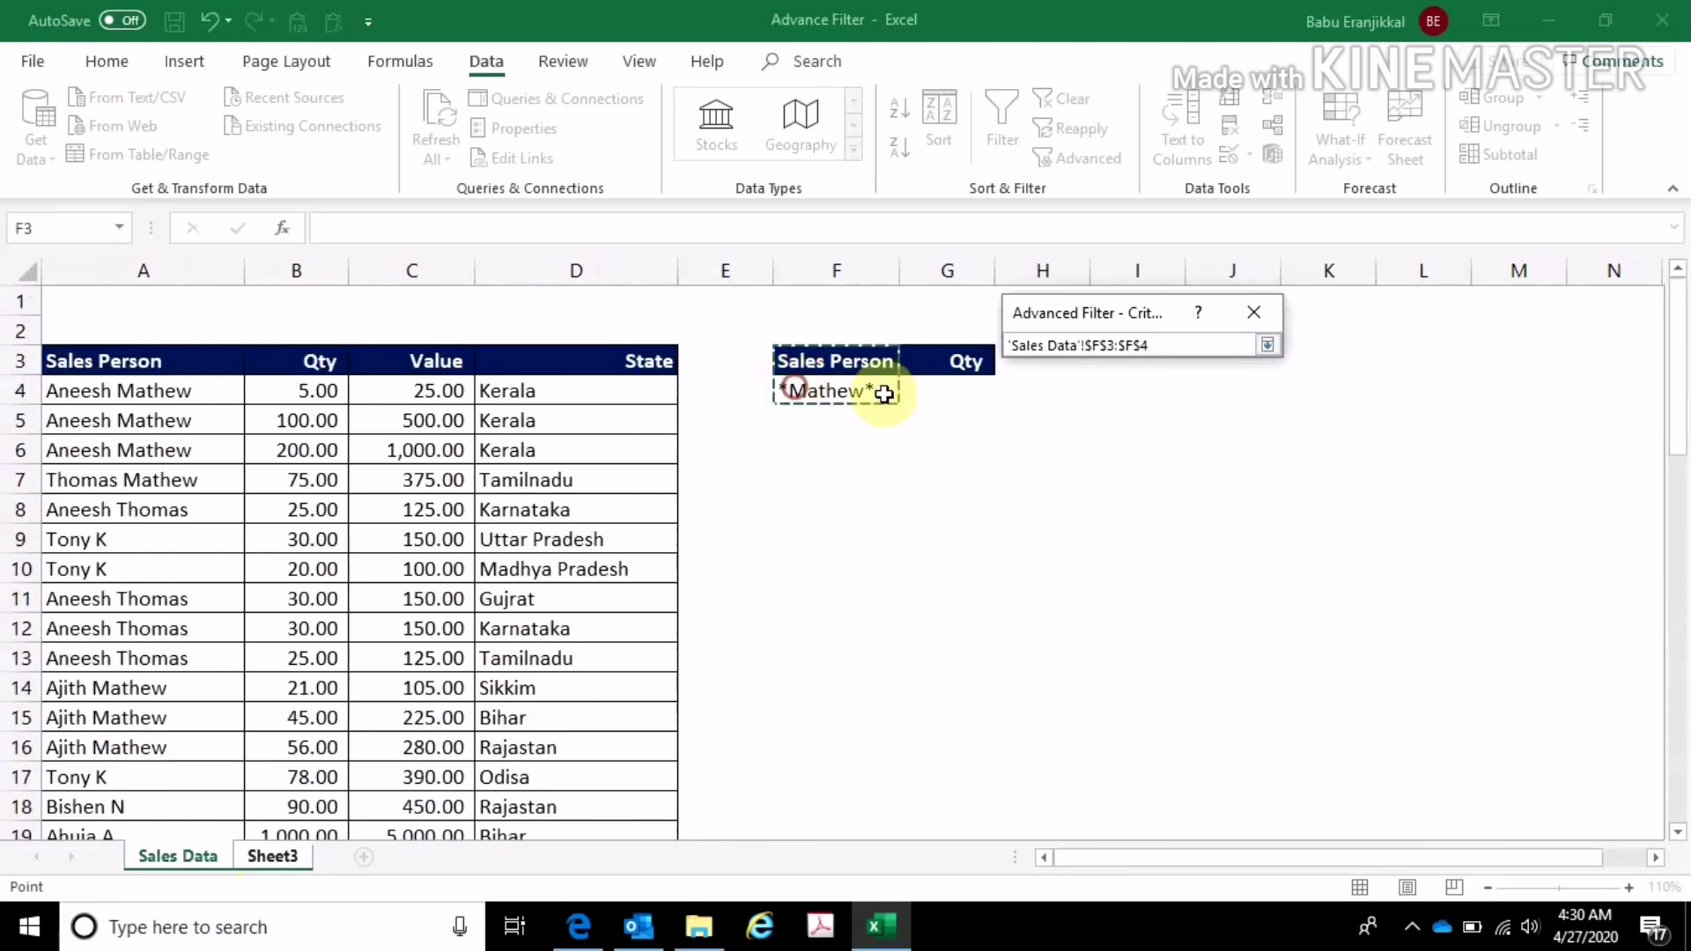
click(1267, 346)
click(1165, 490)
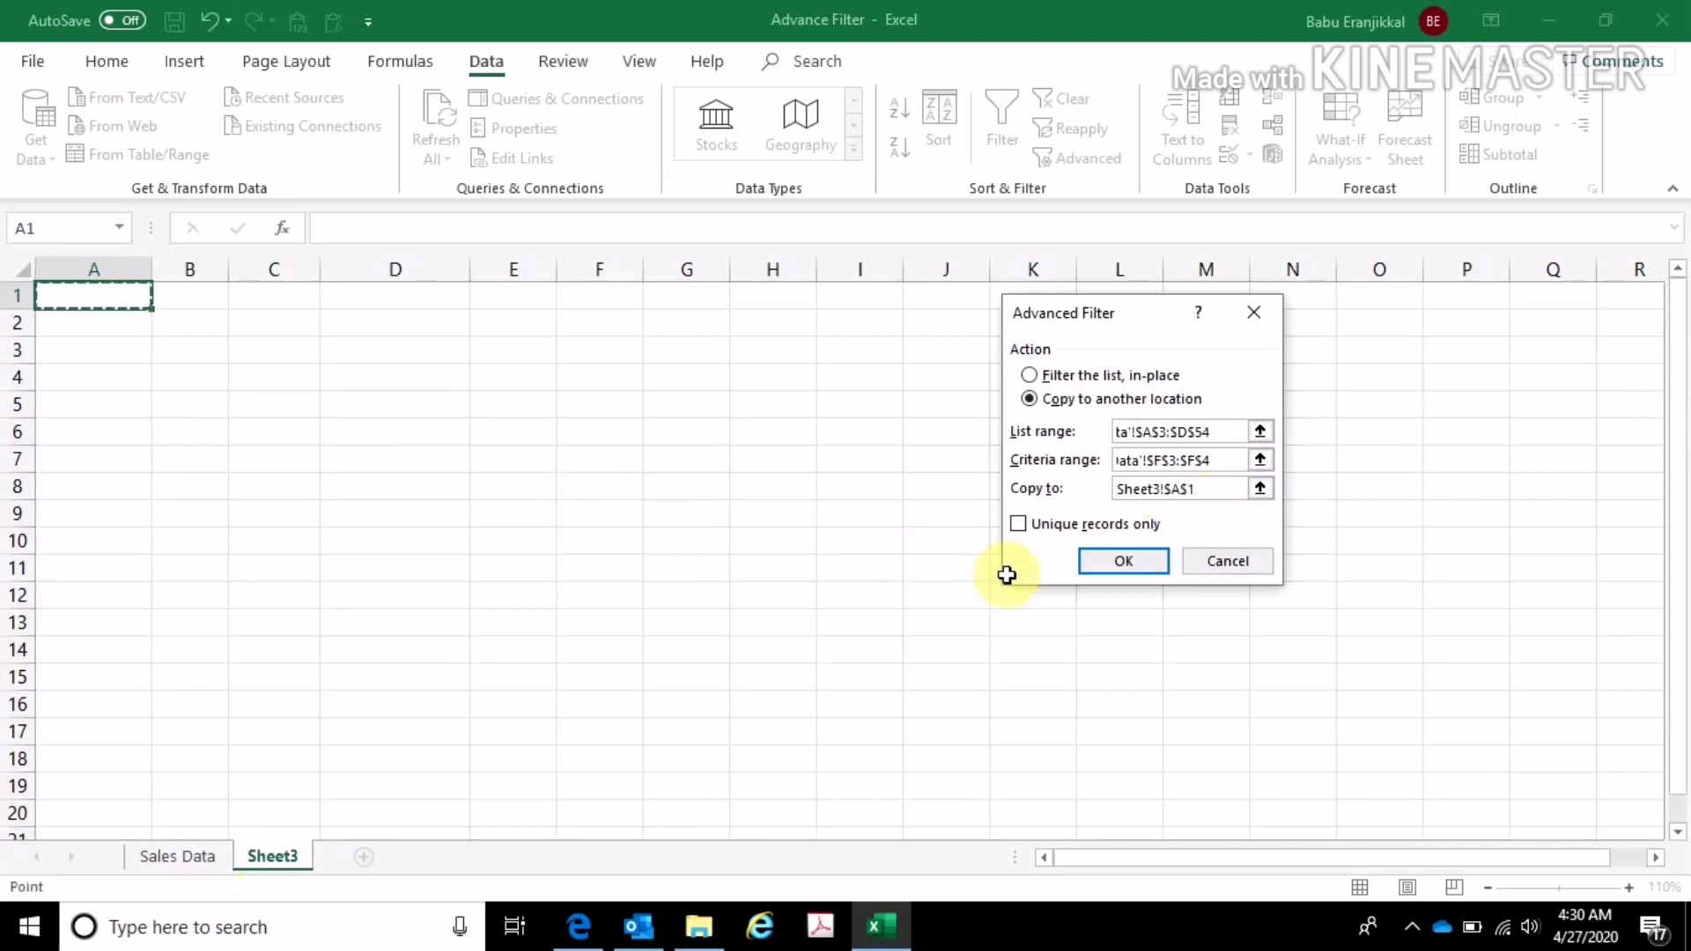
click(1123, 563)
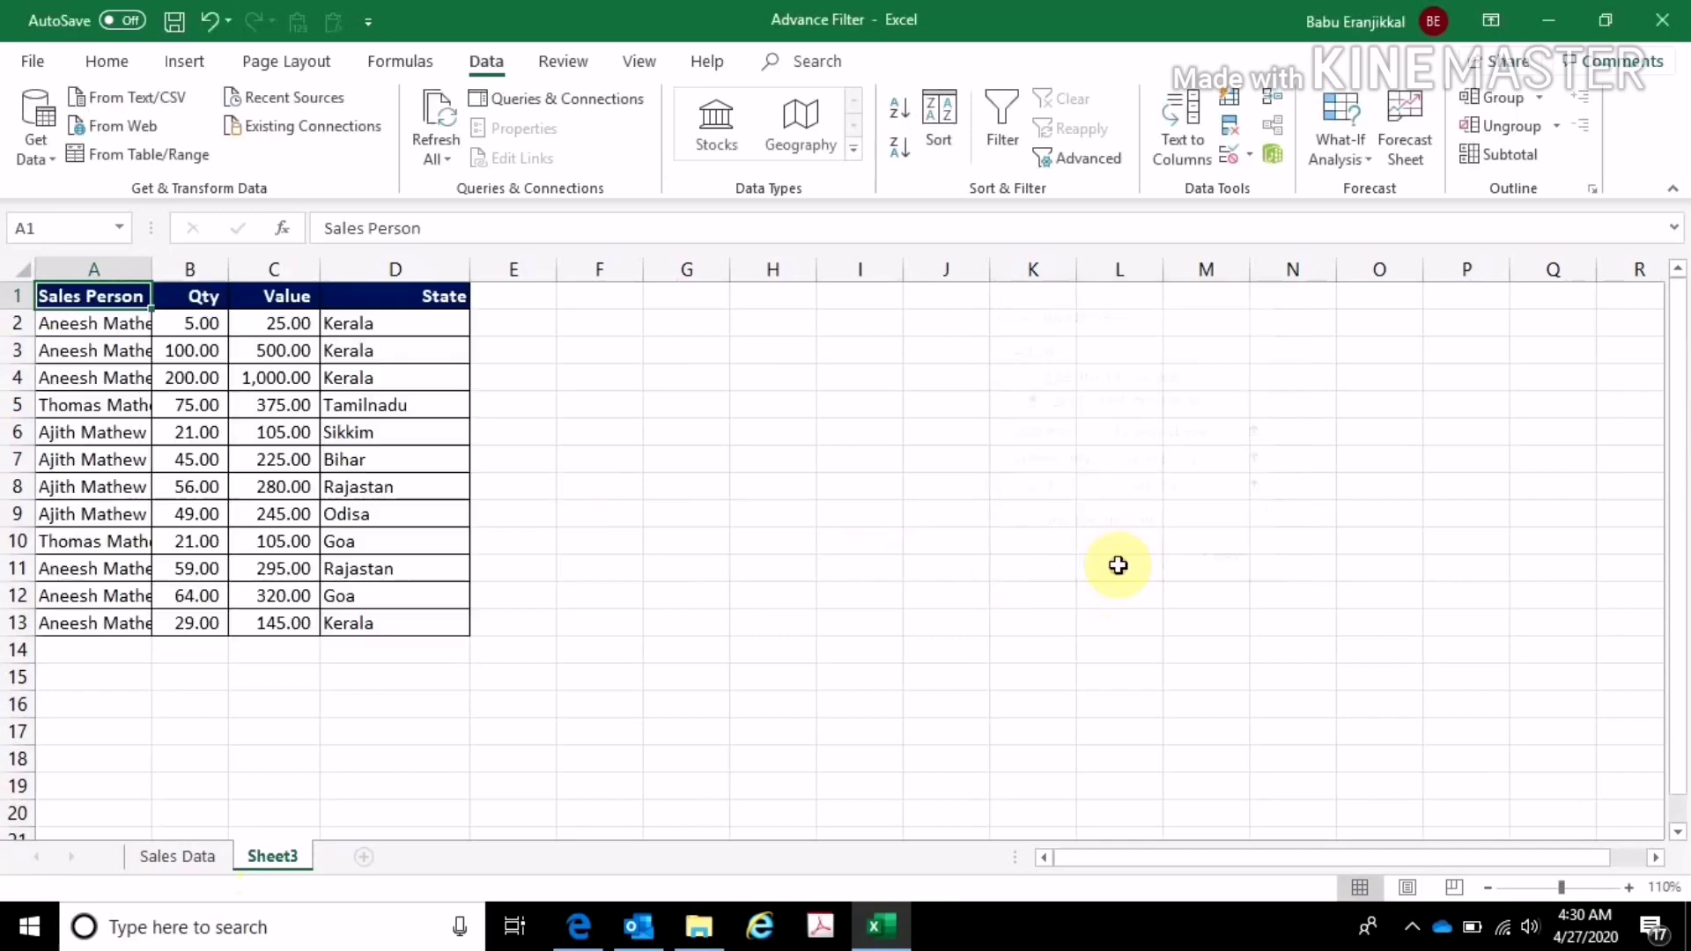
- Autofit column A so the full salesperson names show, then review the extract
double_click(152, 268)
drag(136, 324, 132, 406)
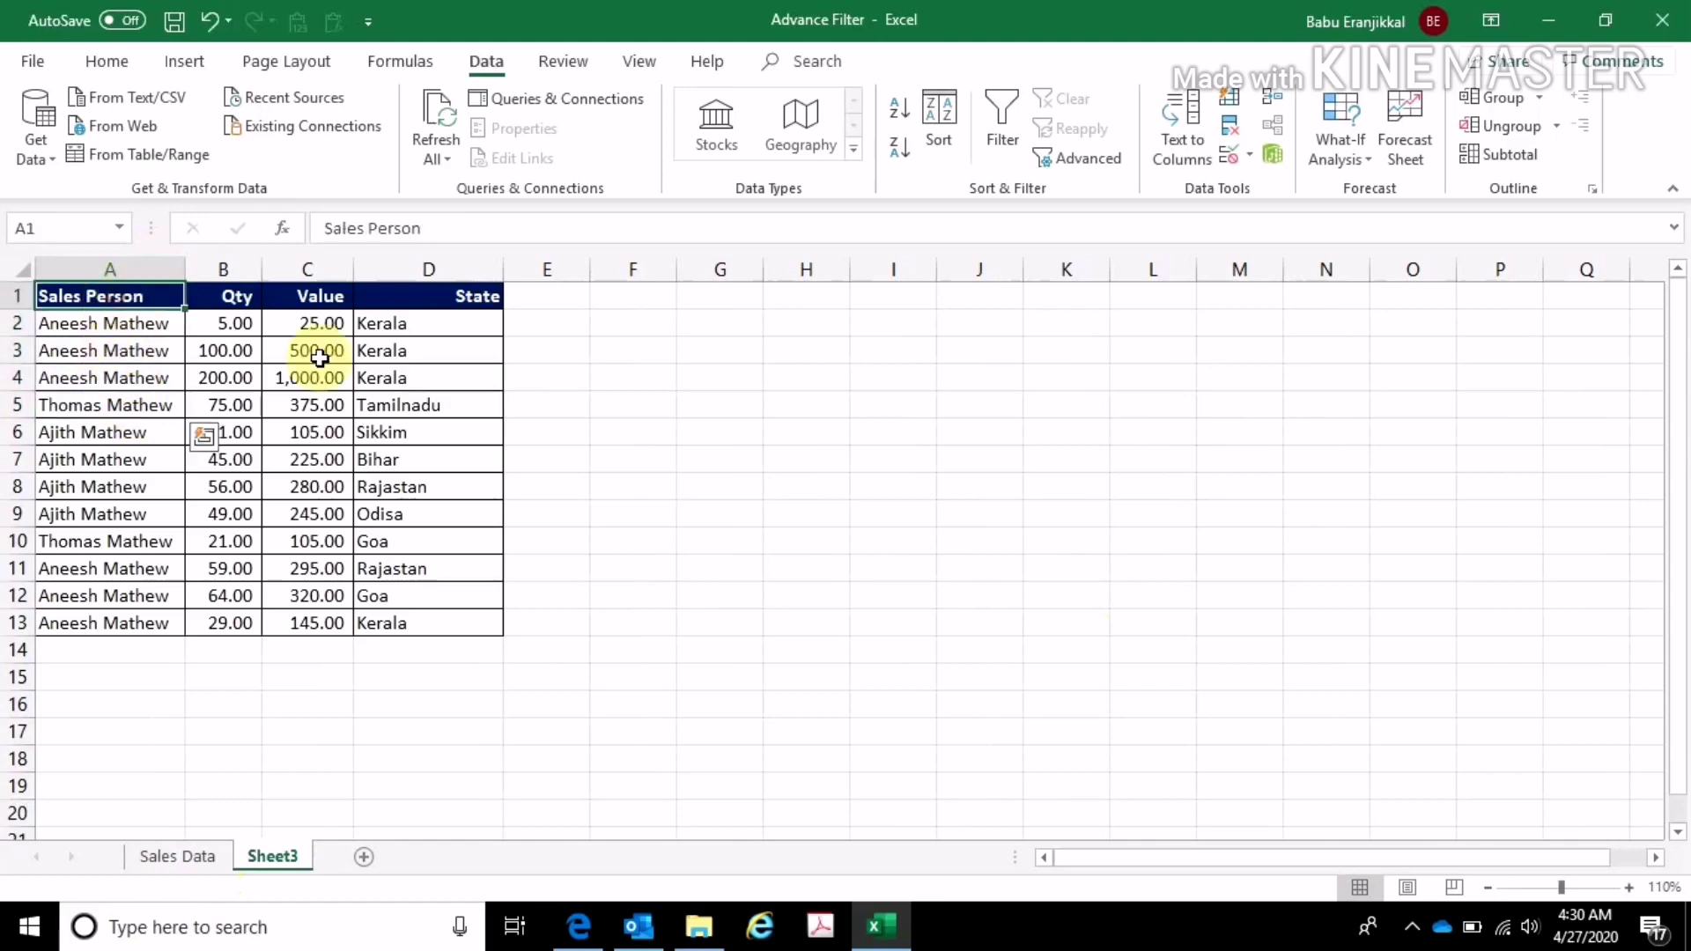
drag(111, 301, 387, 616)
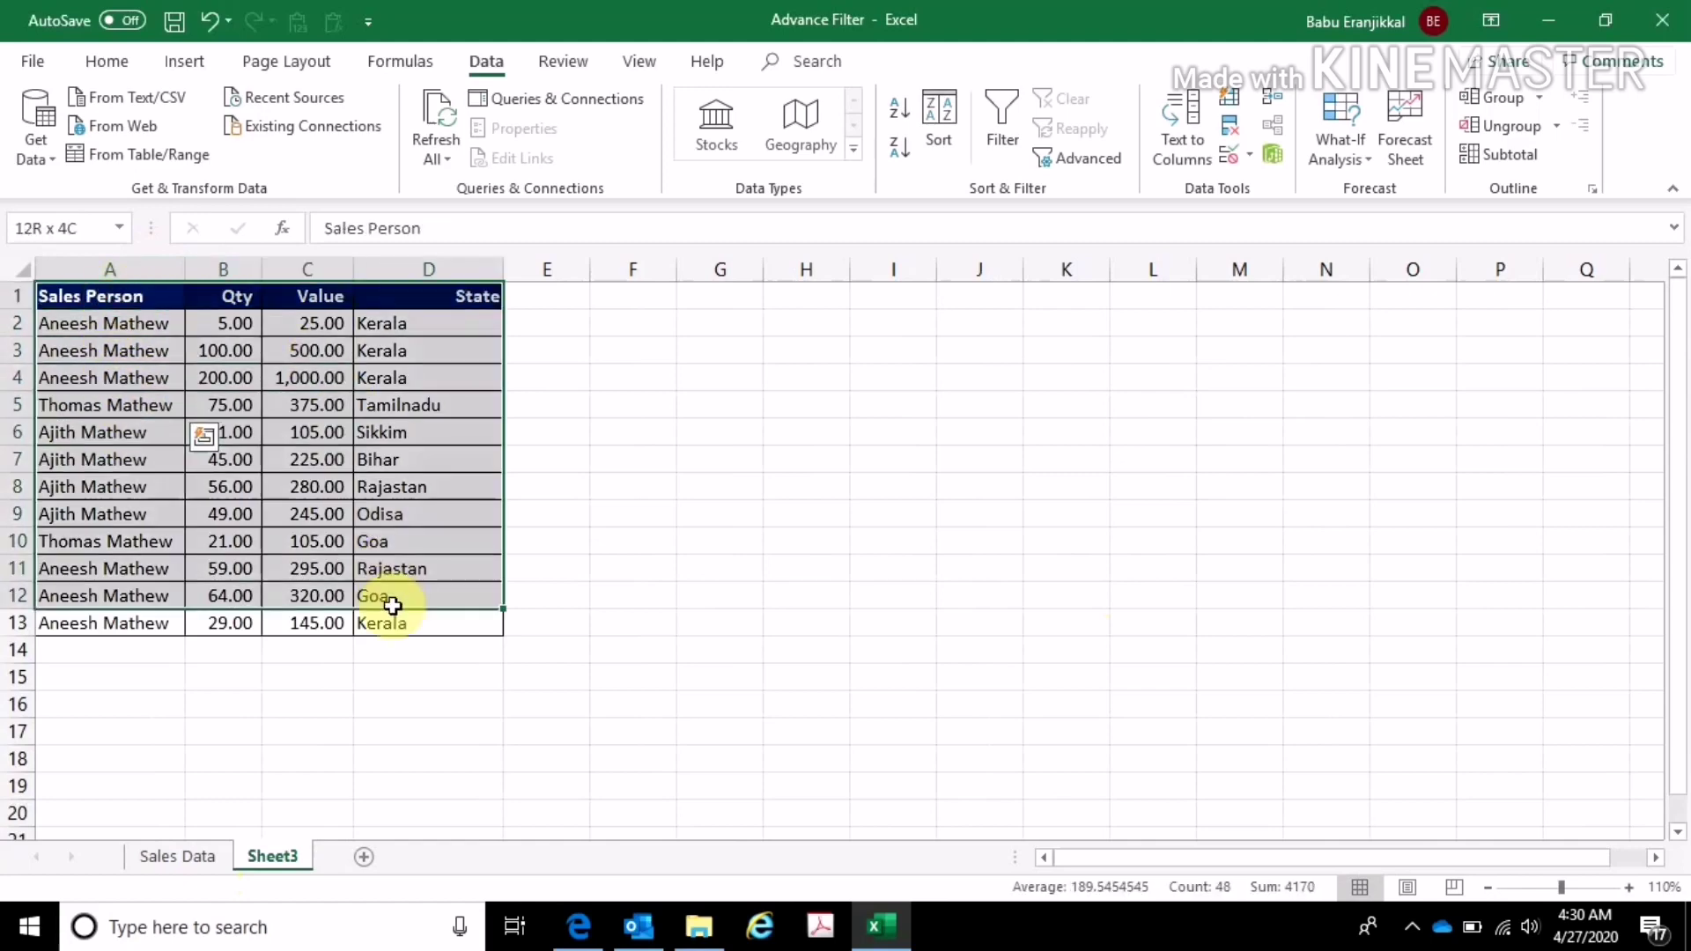
click(111, 296)
click(109, 65)
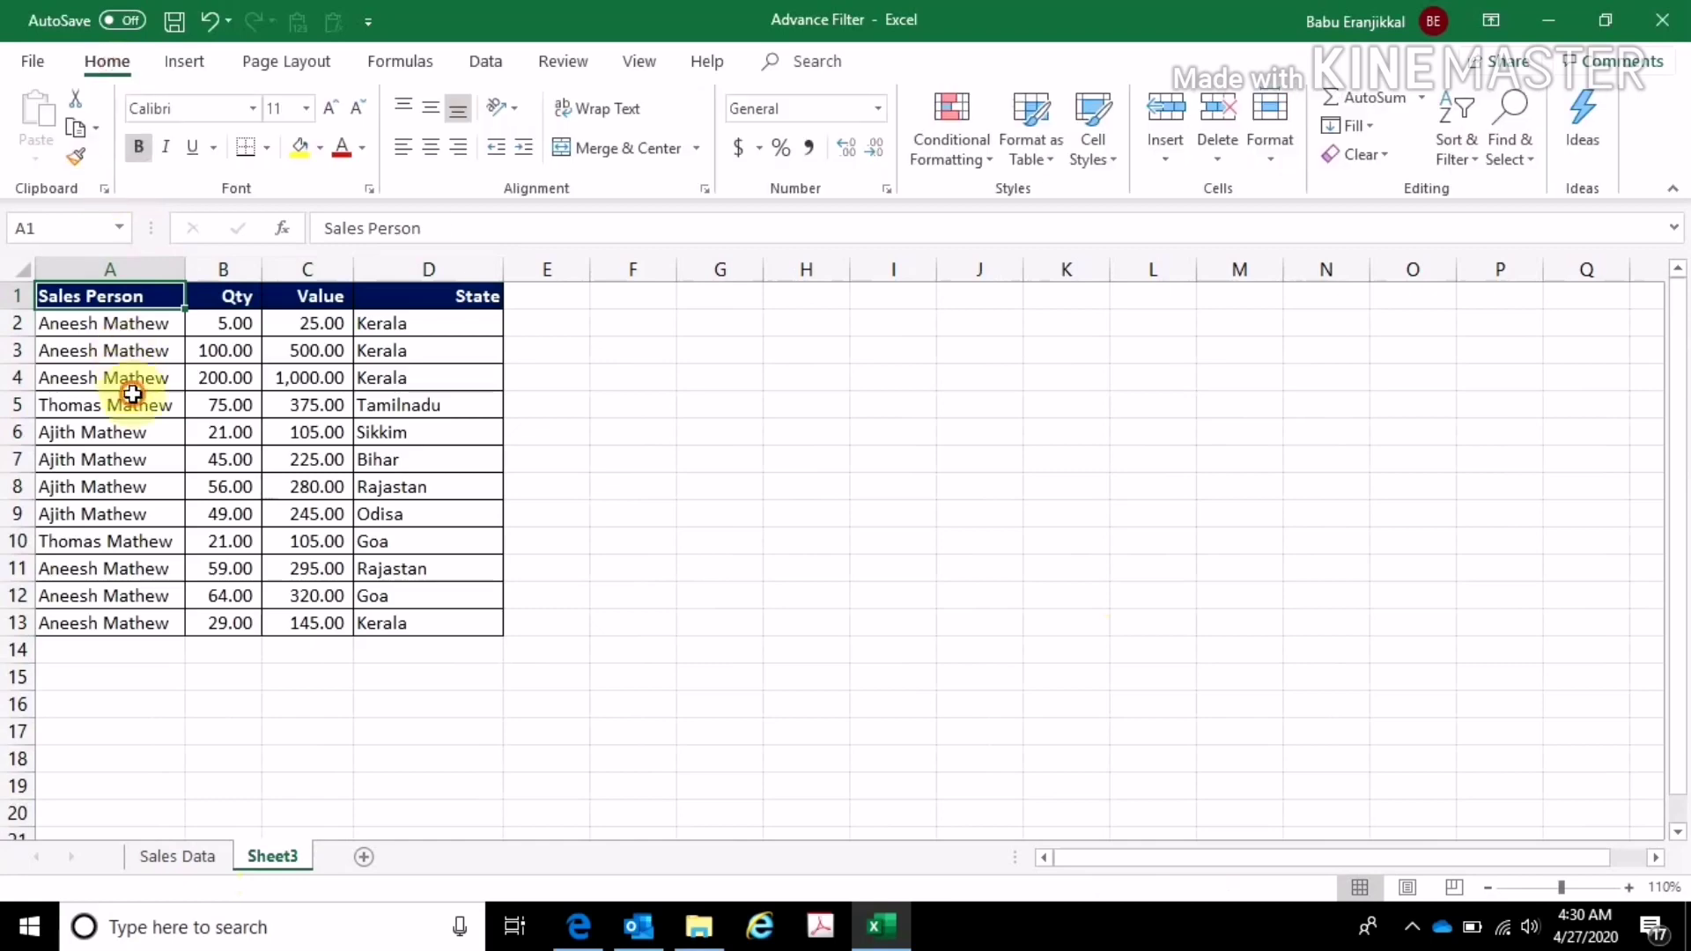
click(132, 403)
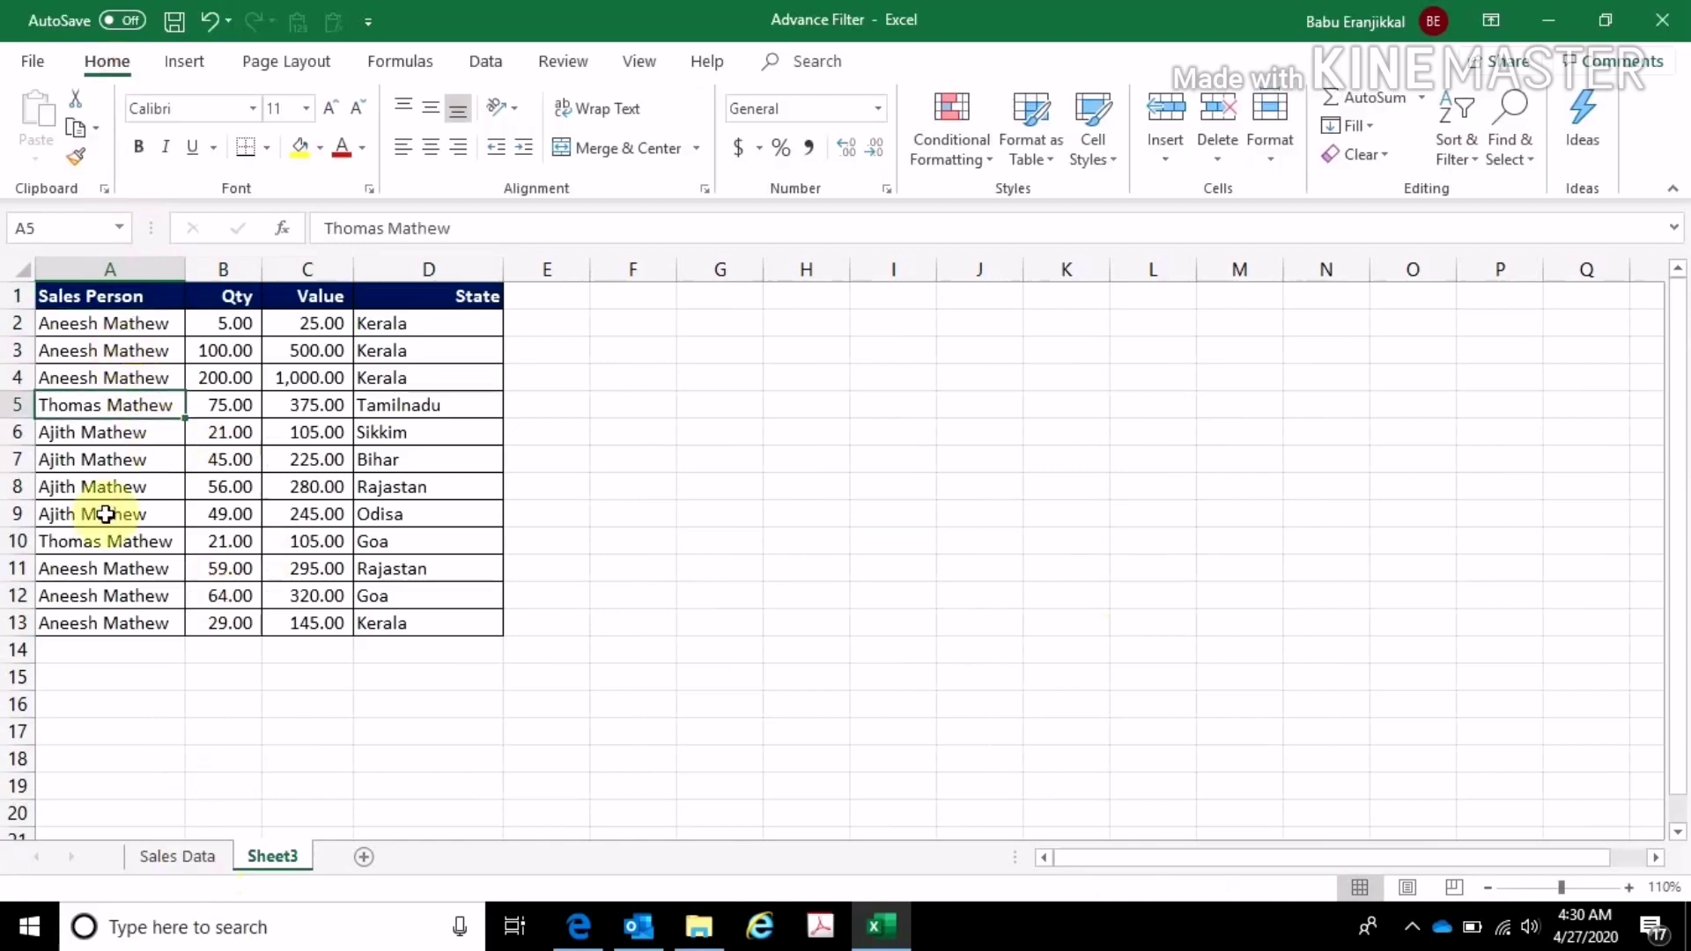
click(345, 704)
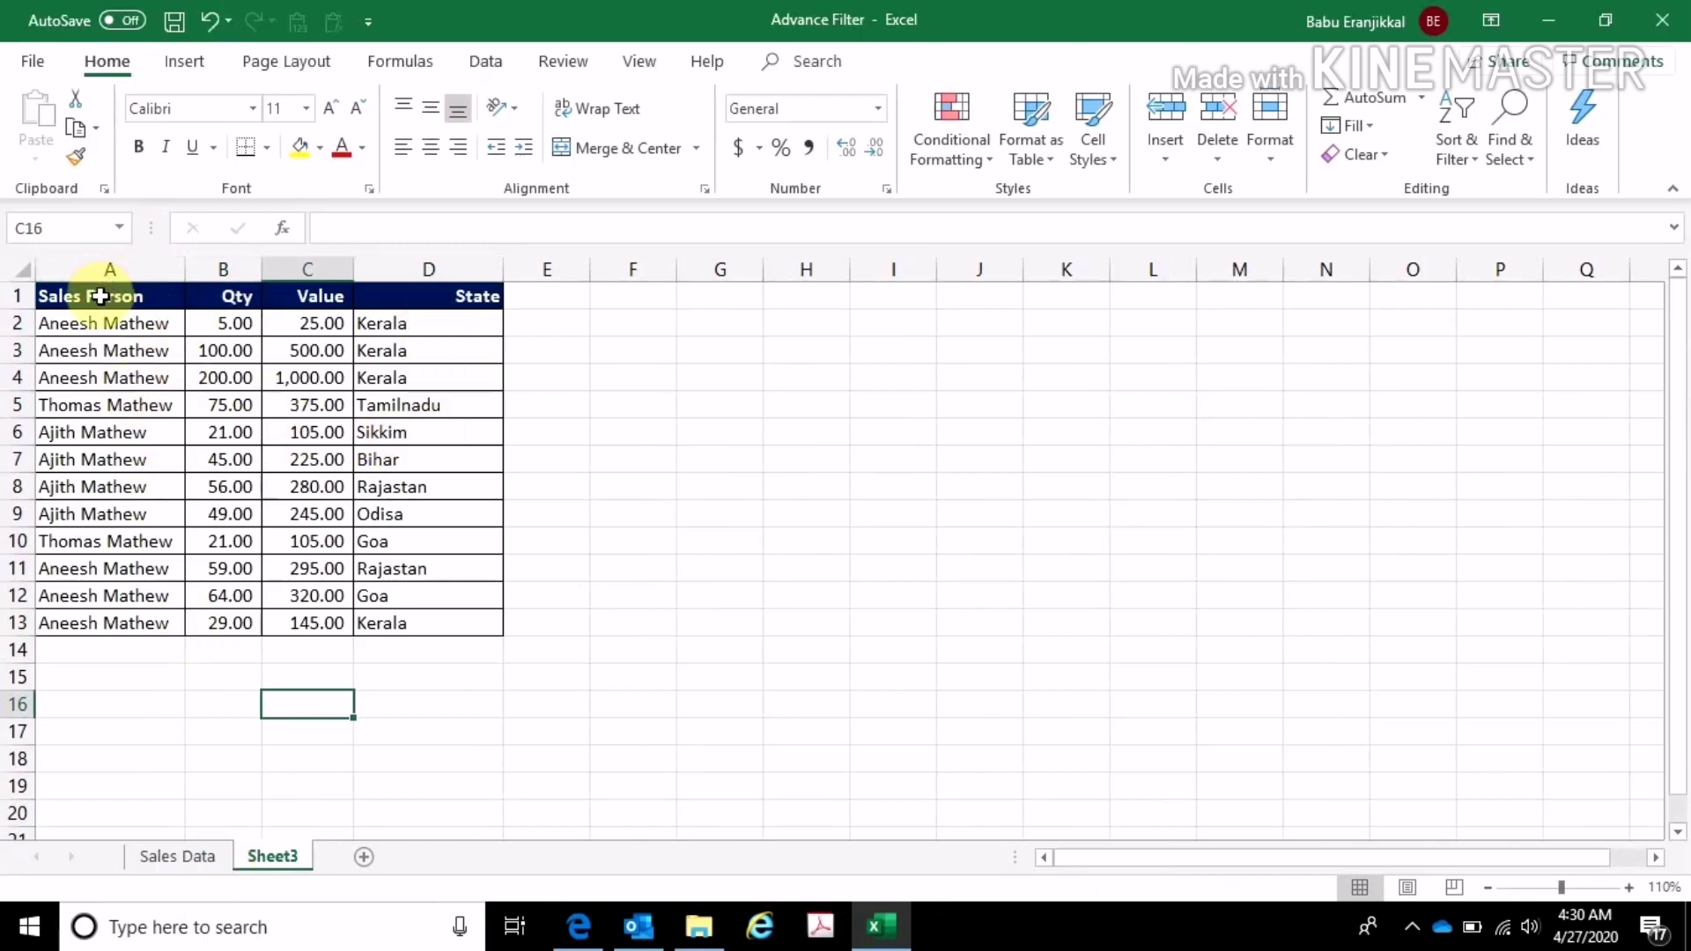
- Select the Sales Person and Qty headings in A1 and B1 together
drag(101, 298, 427, 297)
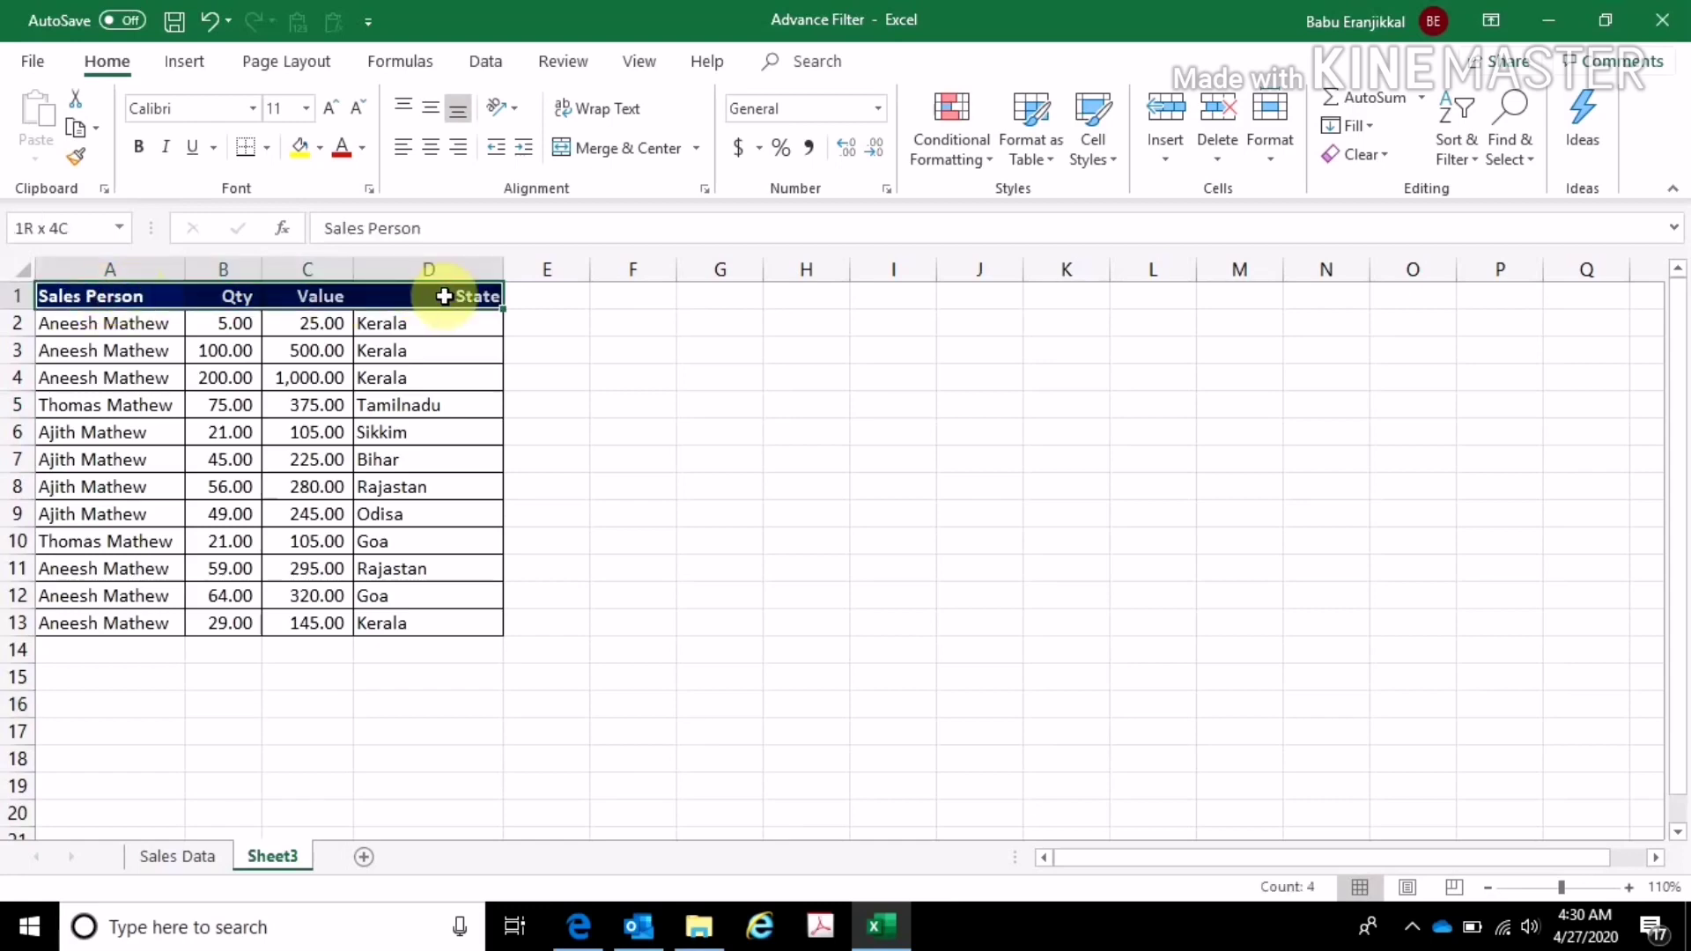
click(116, 303)
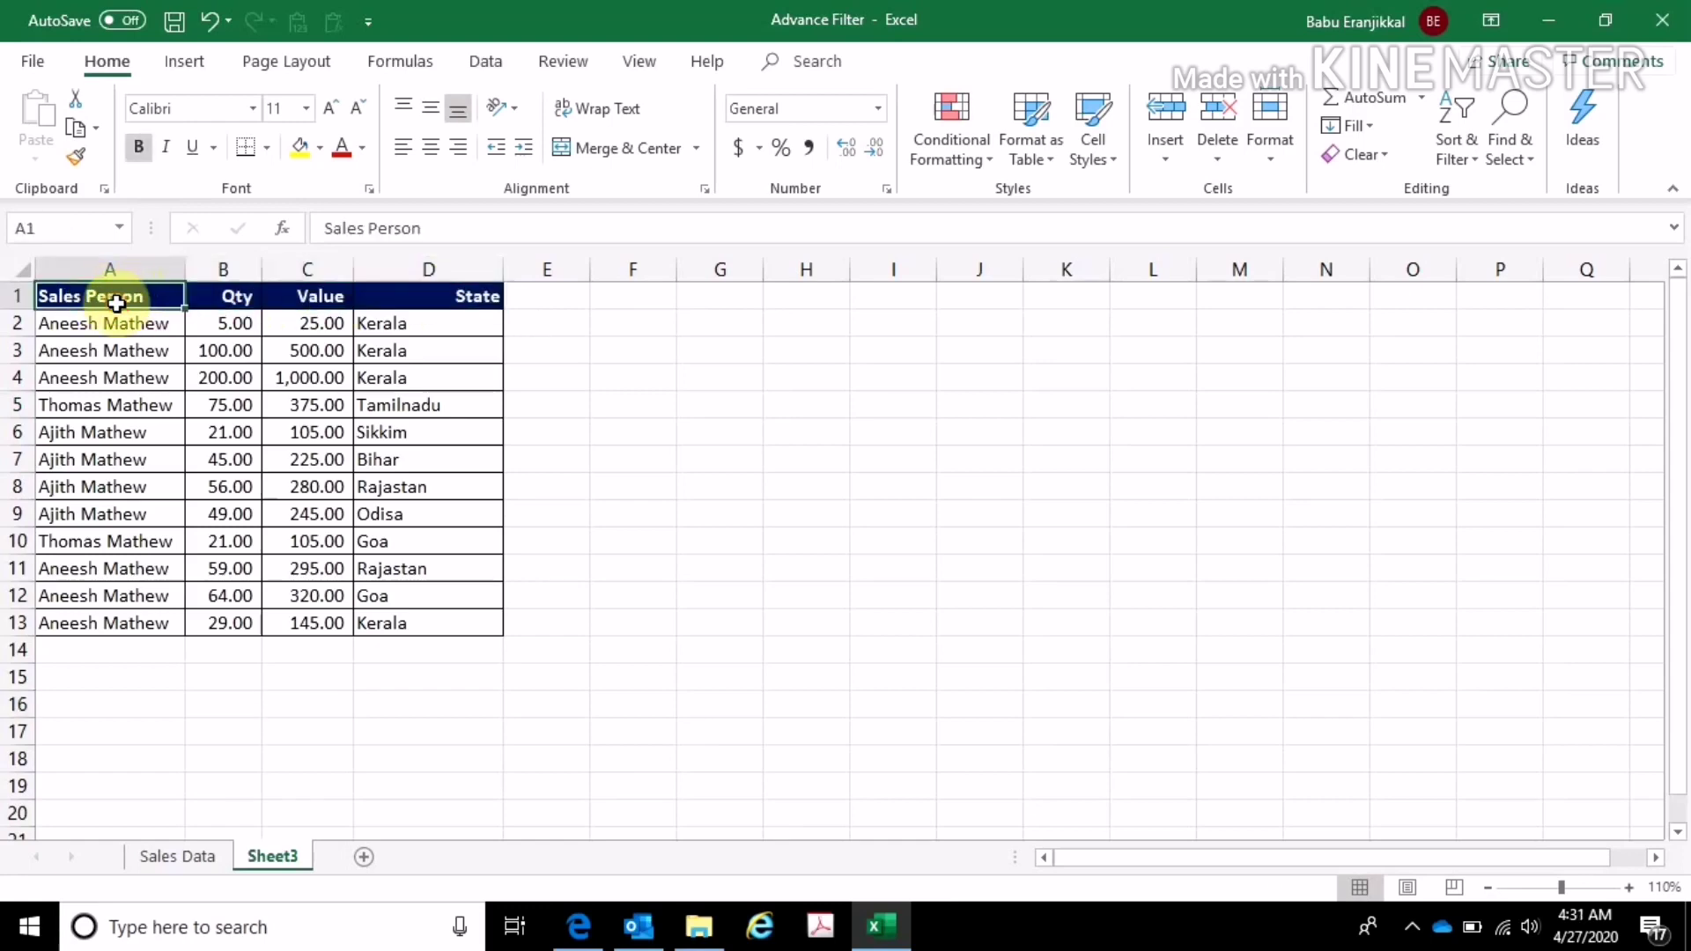
click(427, 298)
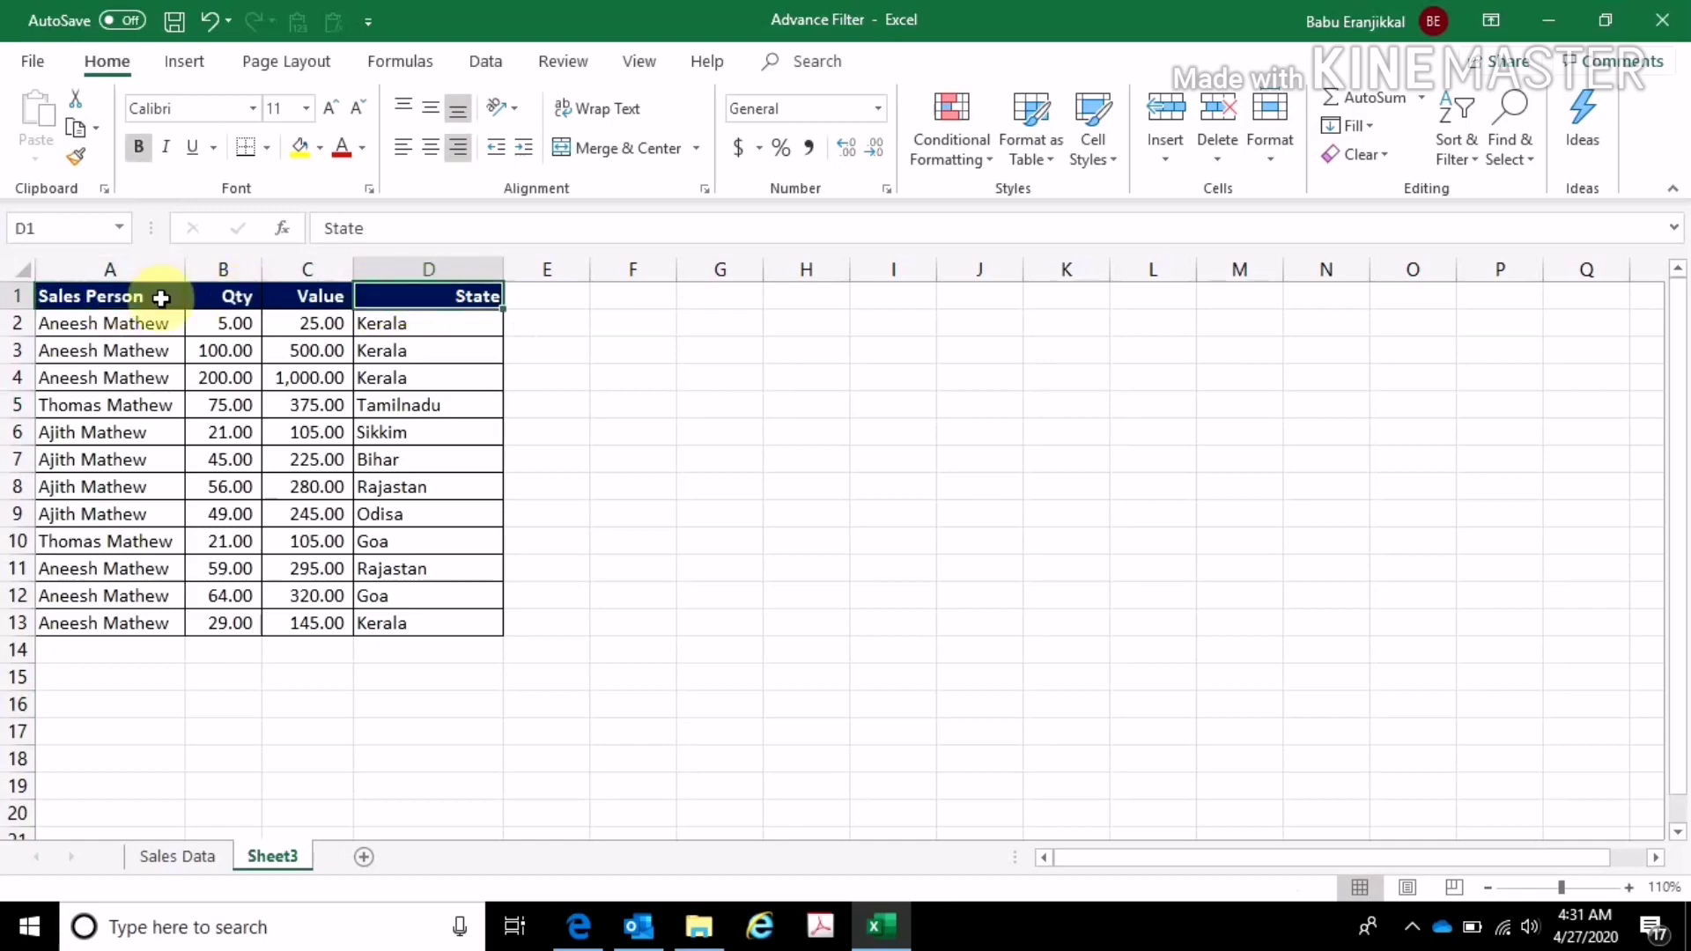
click(116, 297)
click(240, 299)
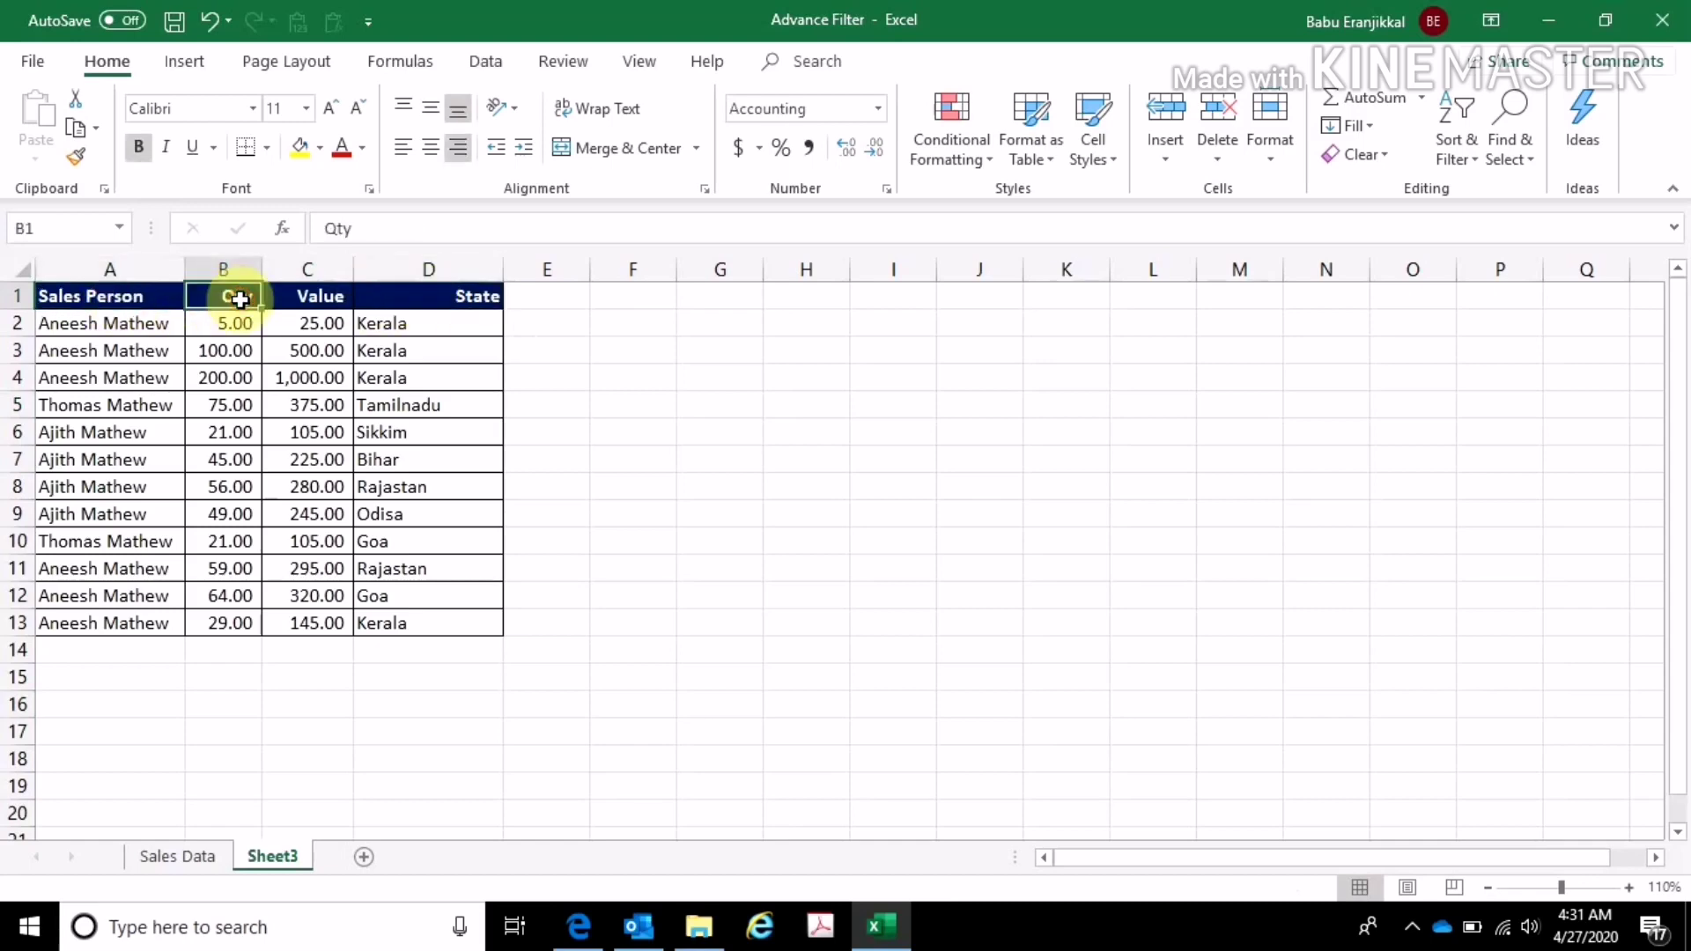
click(391, 299)
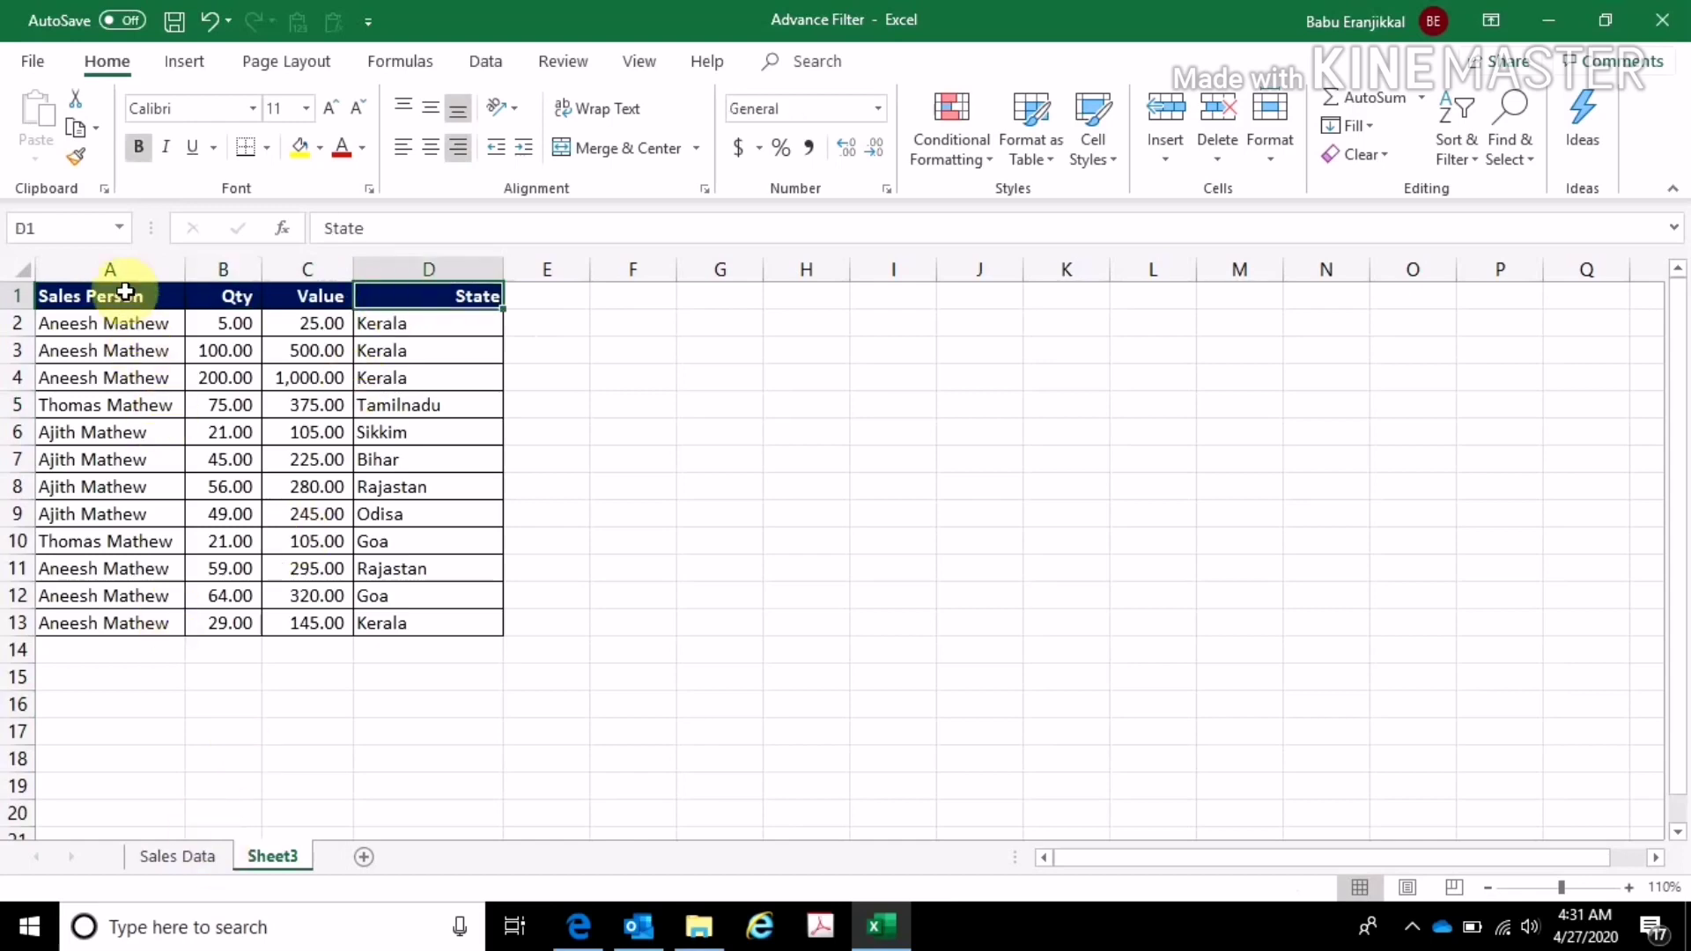
click(129, 299)
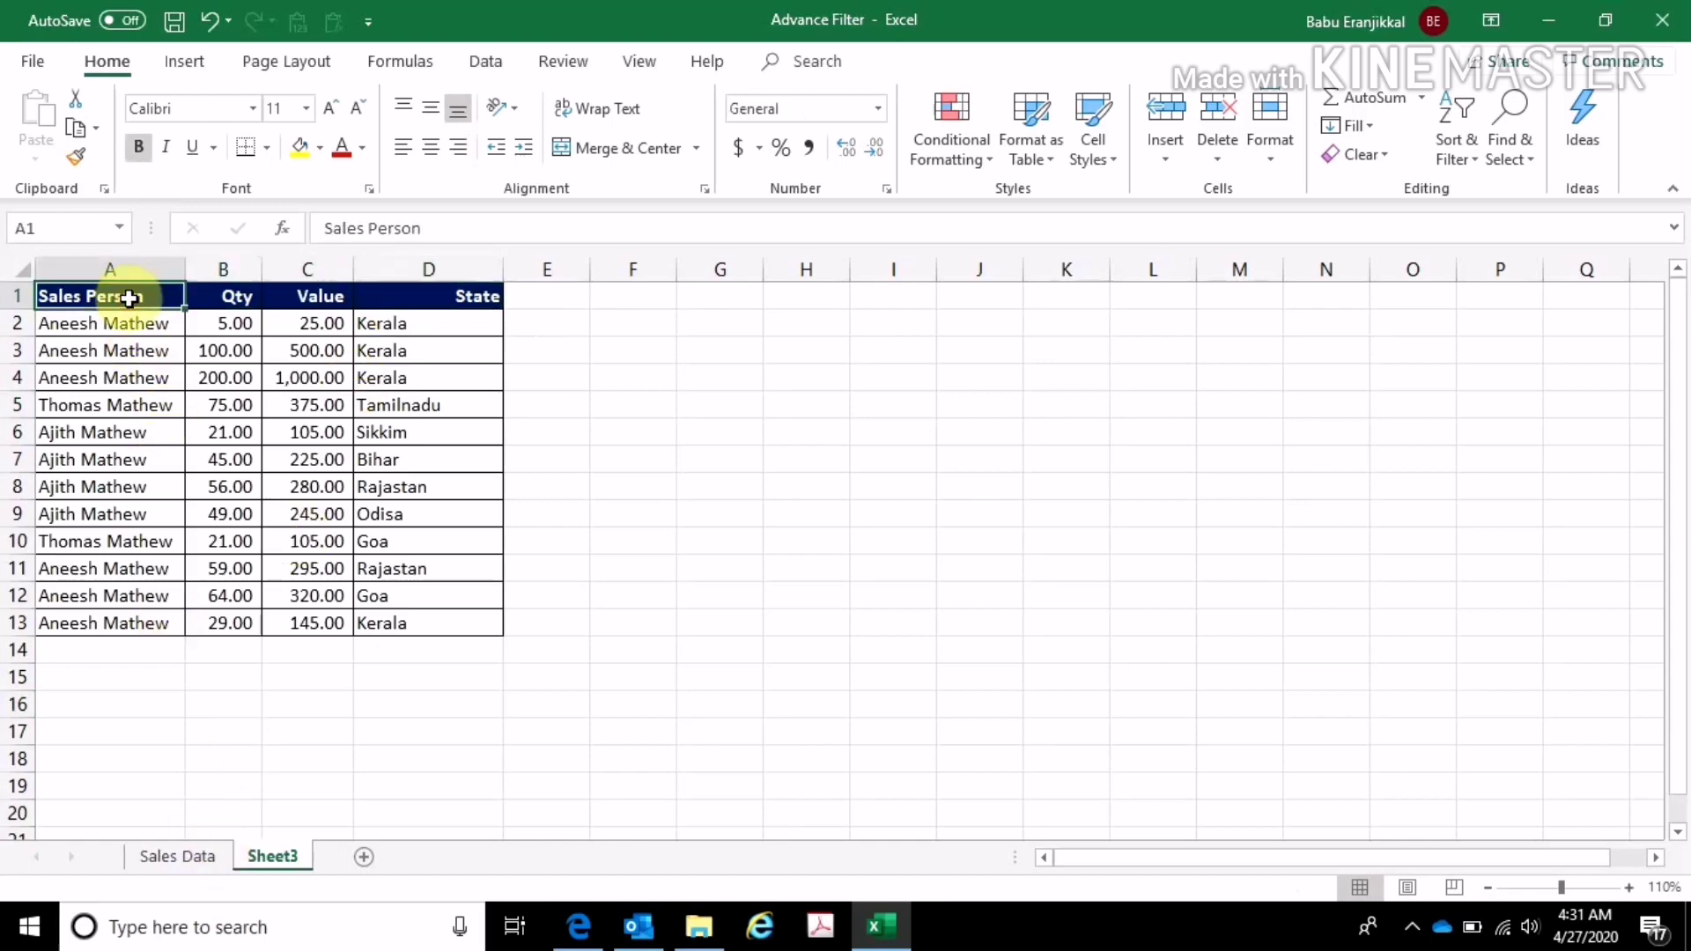
ctrl+click(226, 296)
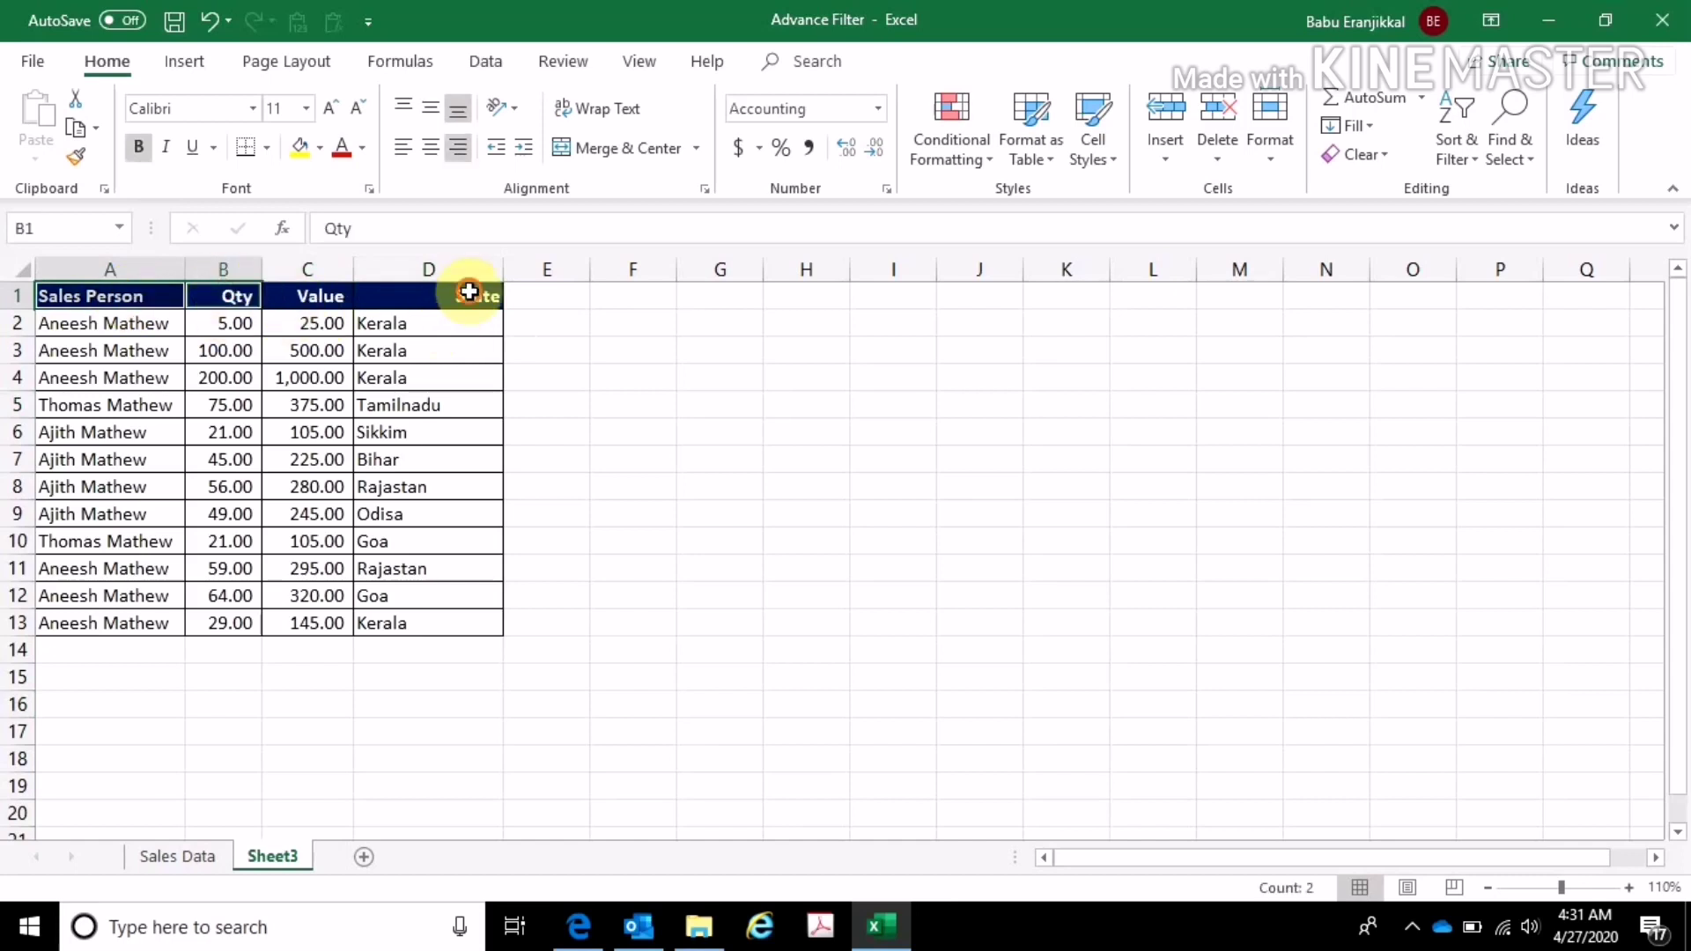
- Copy the Sales Person, Qty and State headings into G1:I1
ctrl+click(467, 294)
key(ctrl+c)
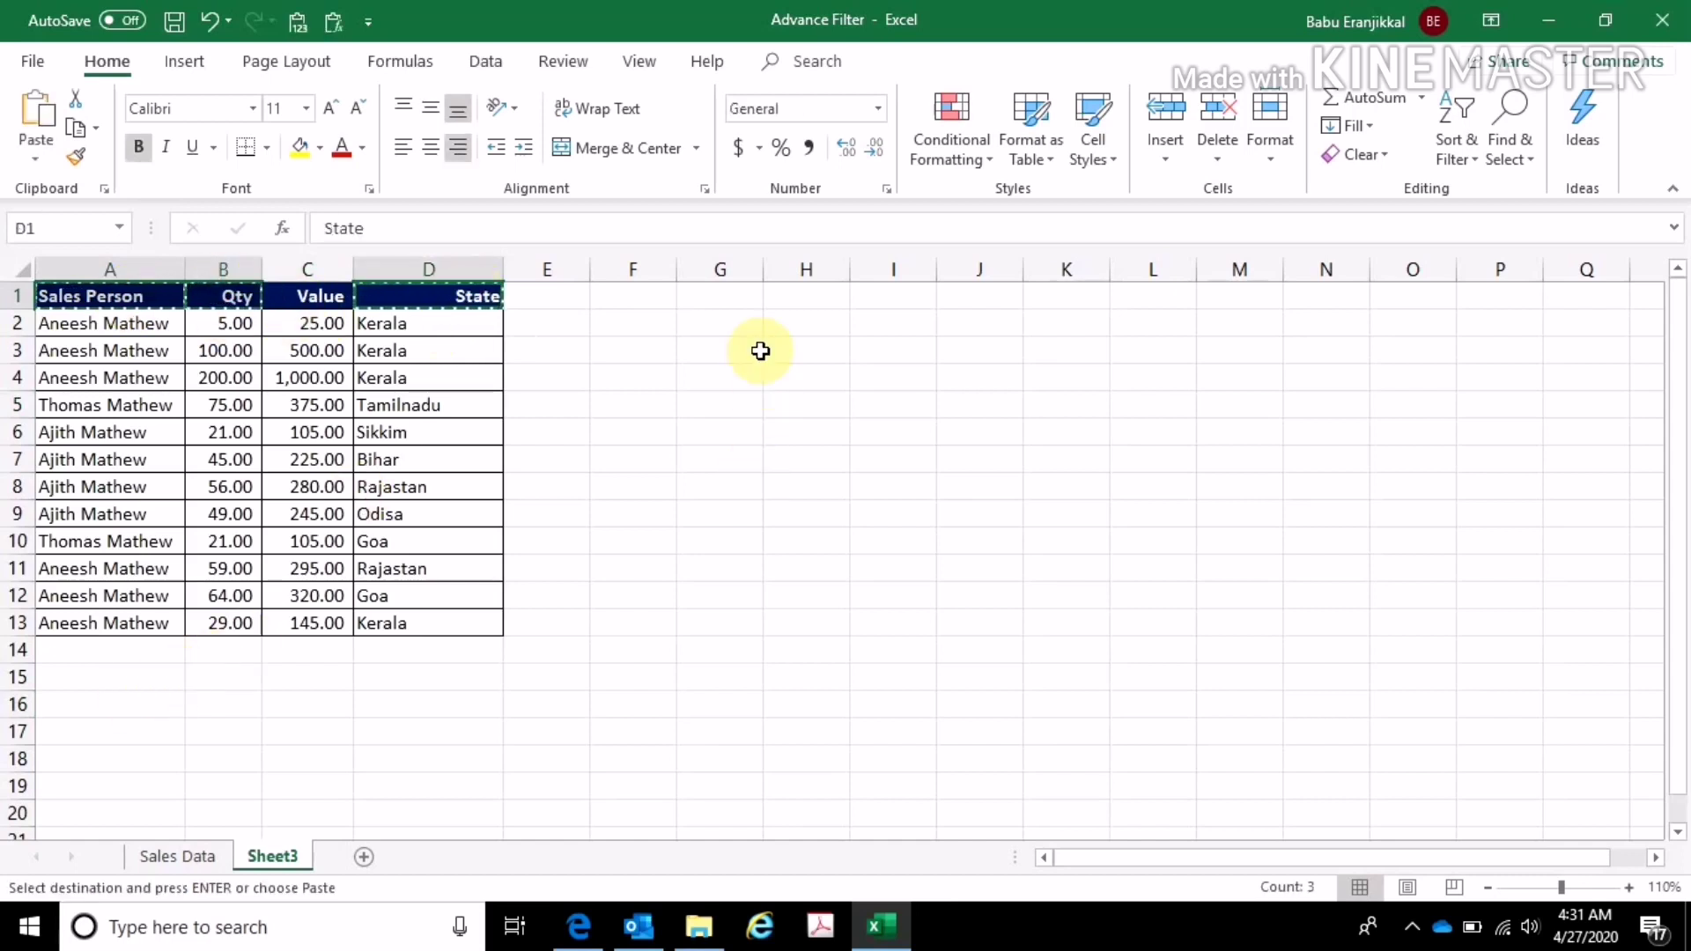
click(730, 302)
key(ctrl+v)
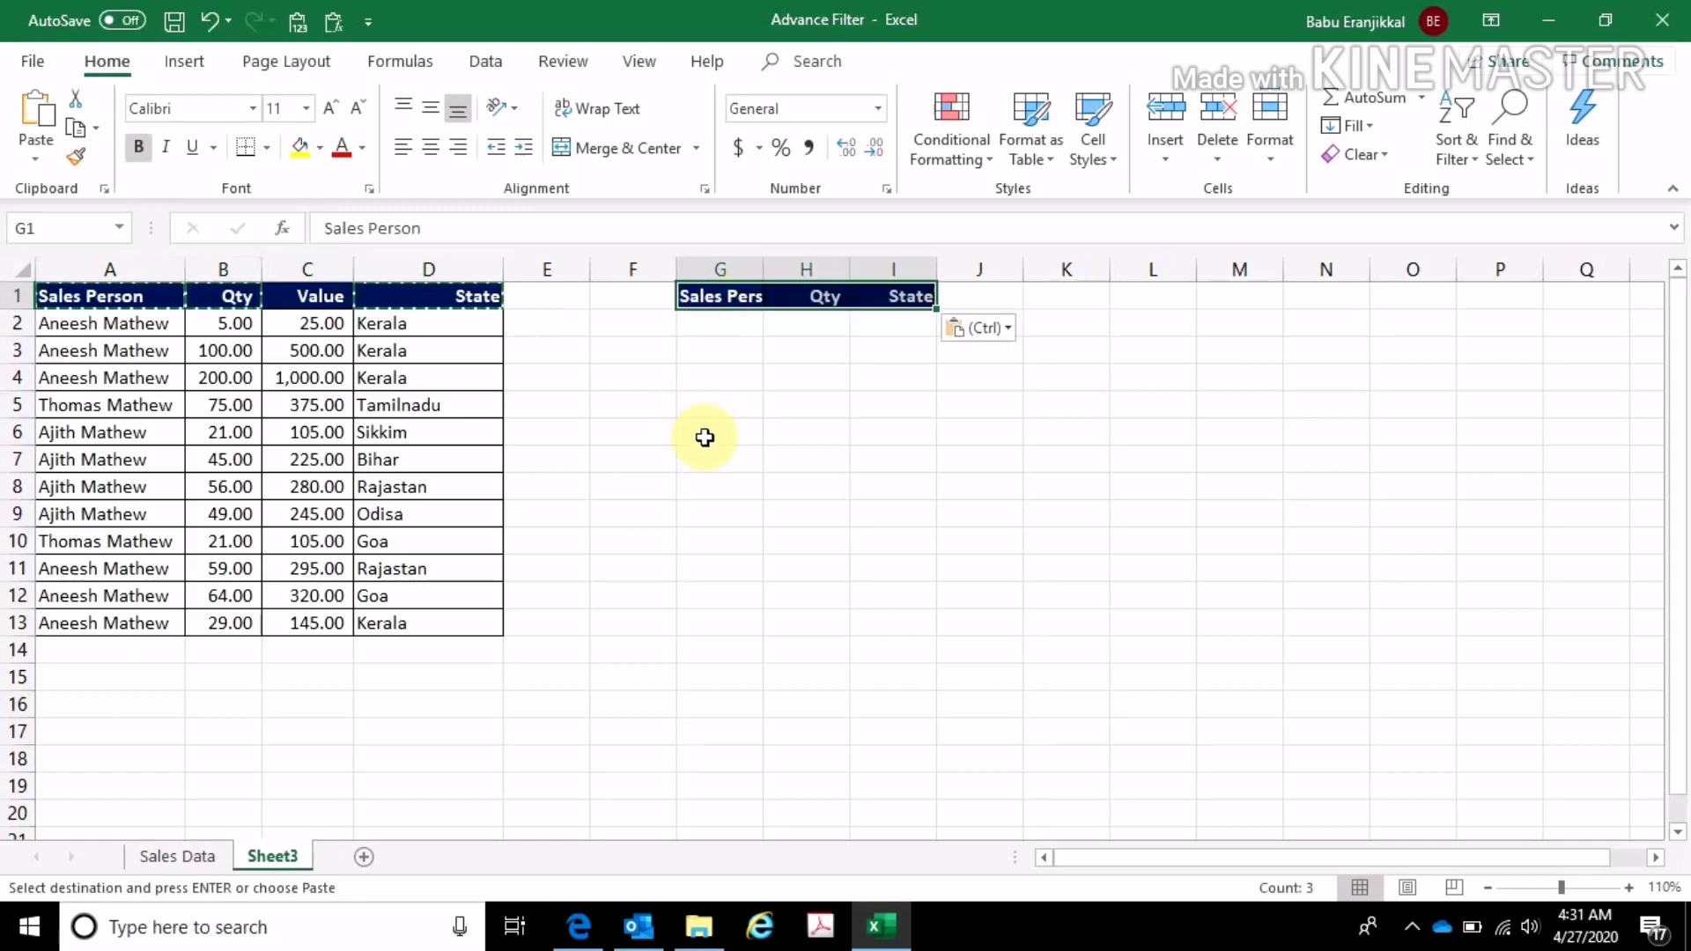
click(702, 433)
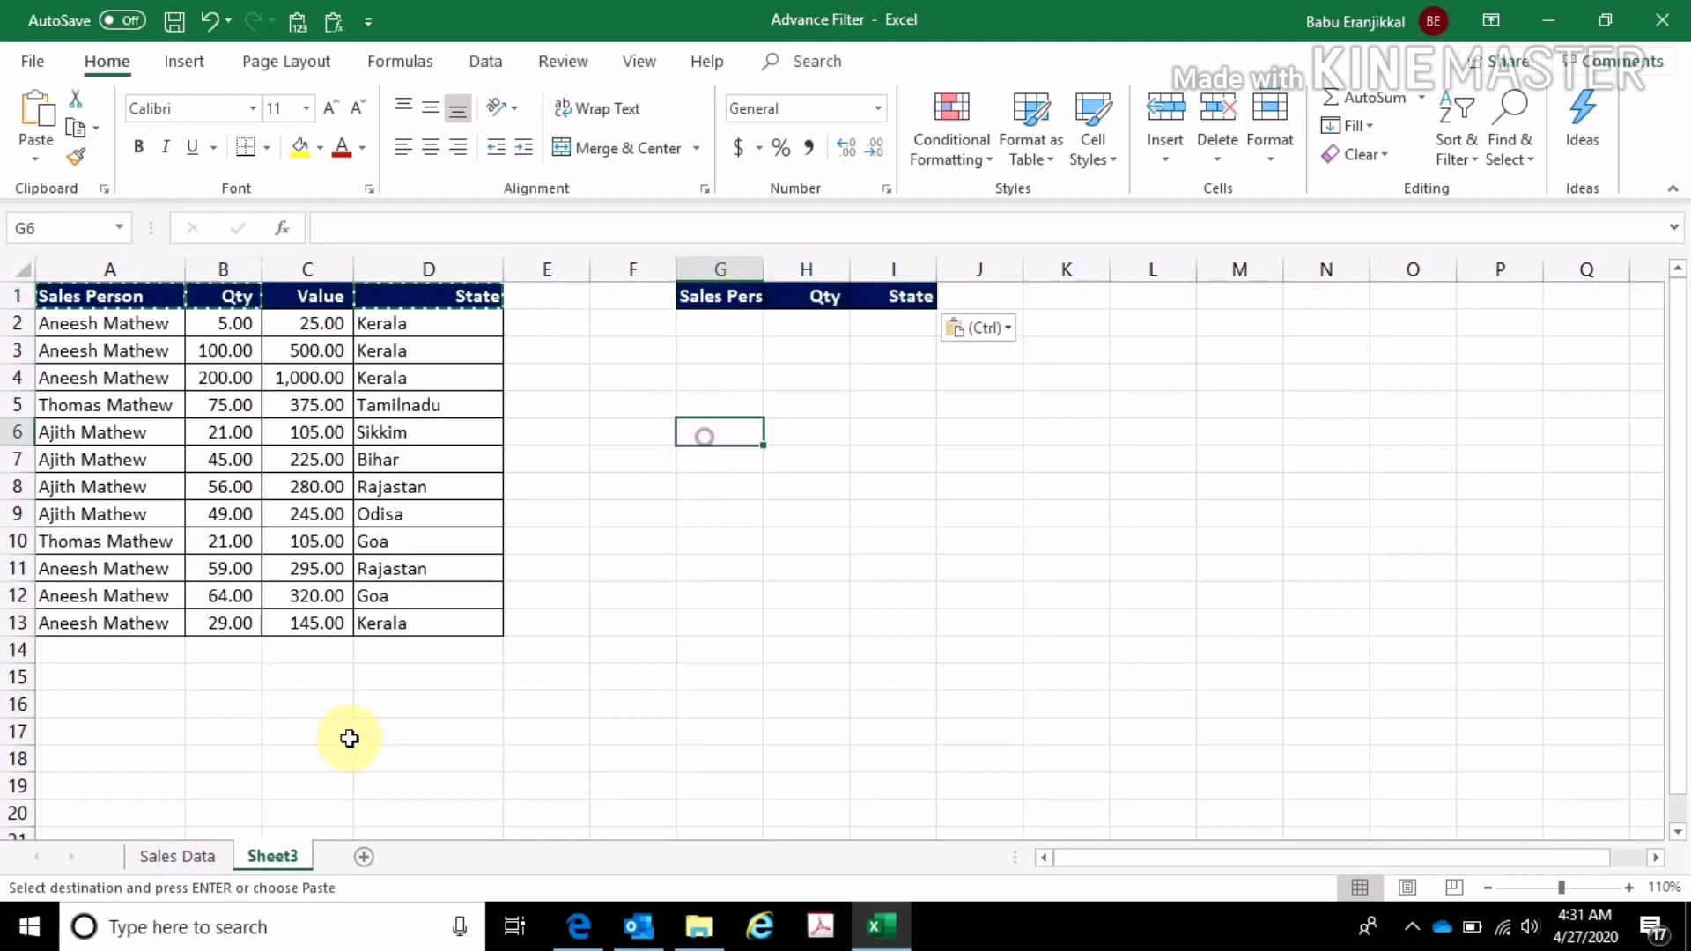
- Start an Advanced Filter set to copy results to another location, picking the list range
click(478, 60)
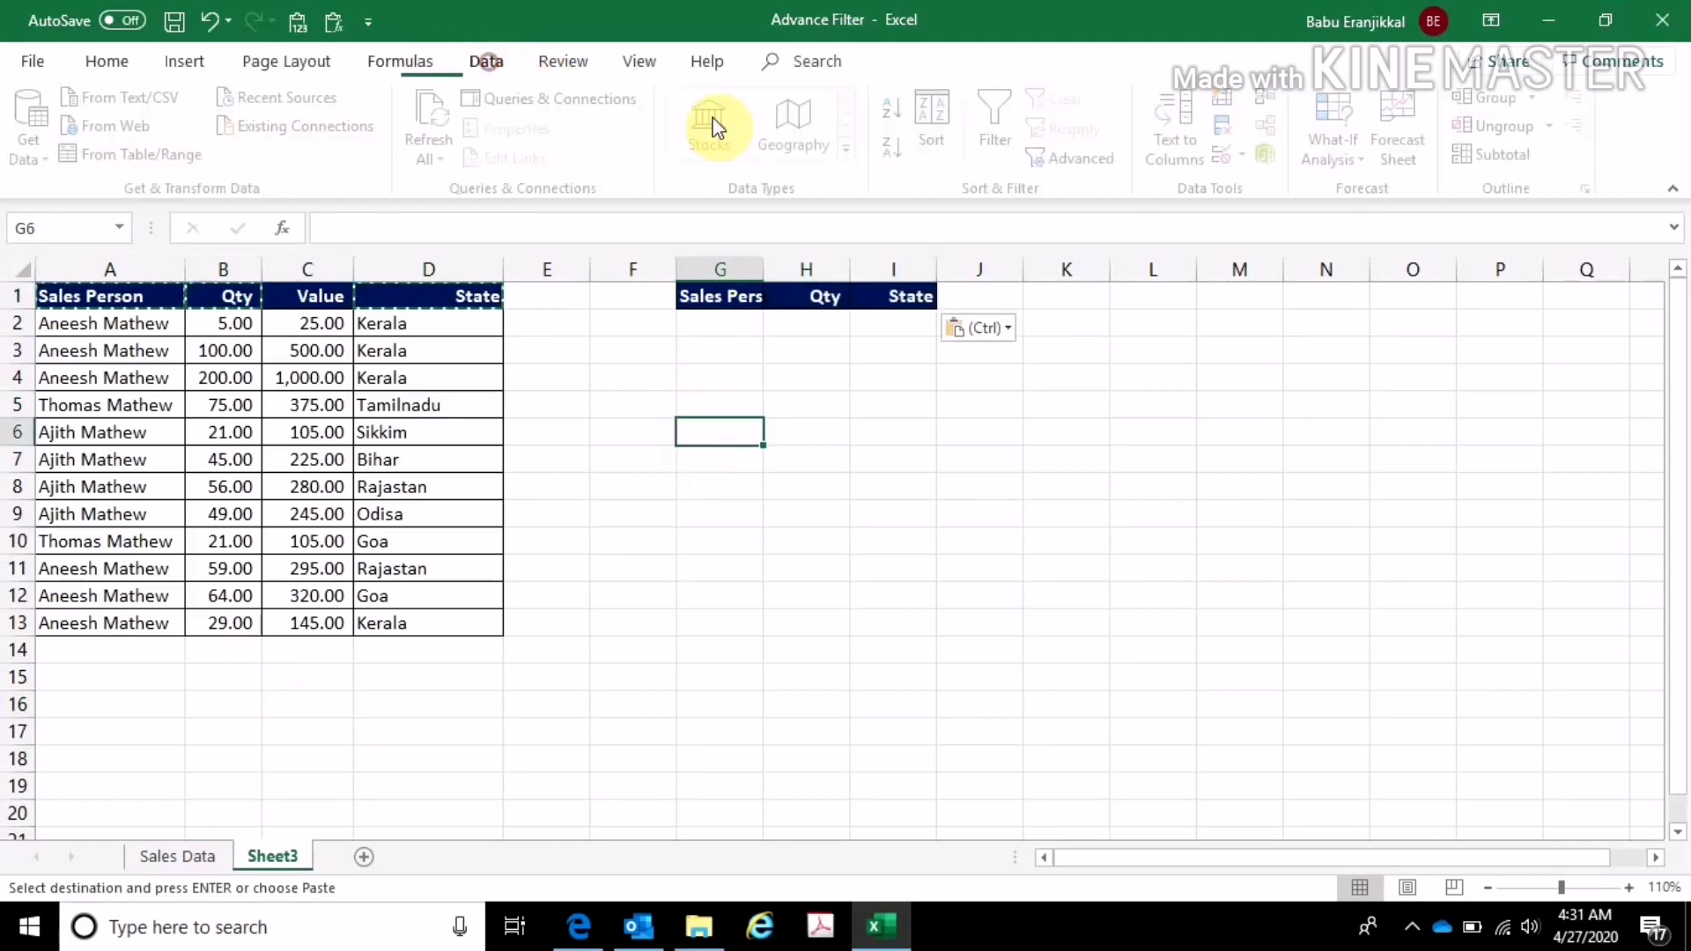
click(1083, 158)
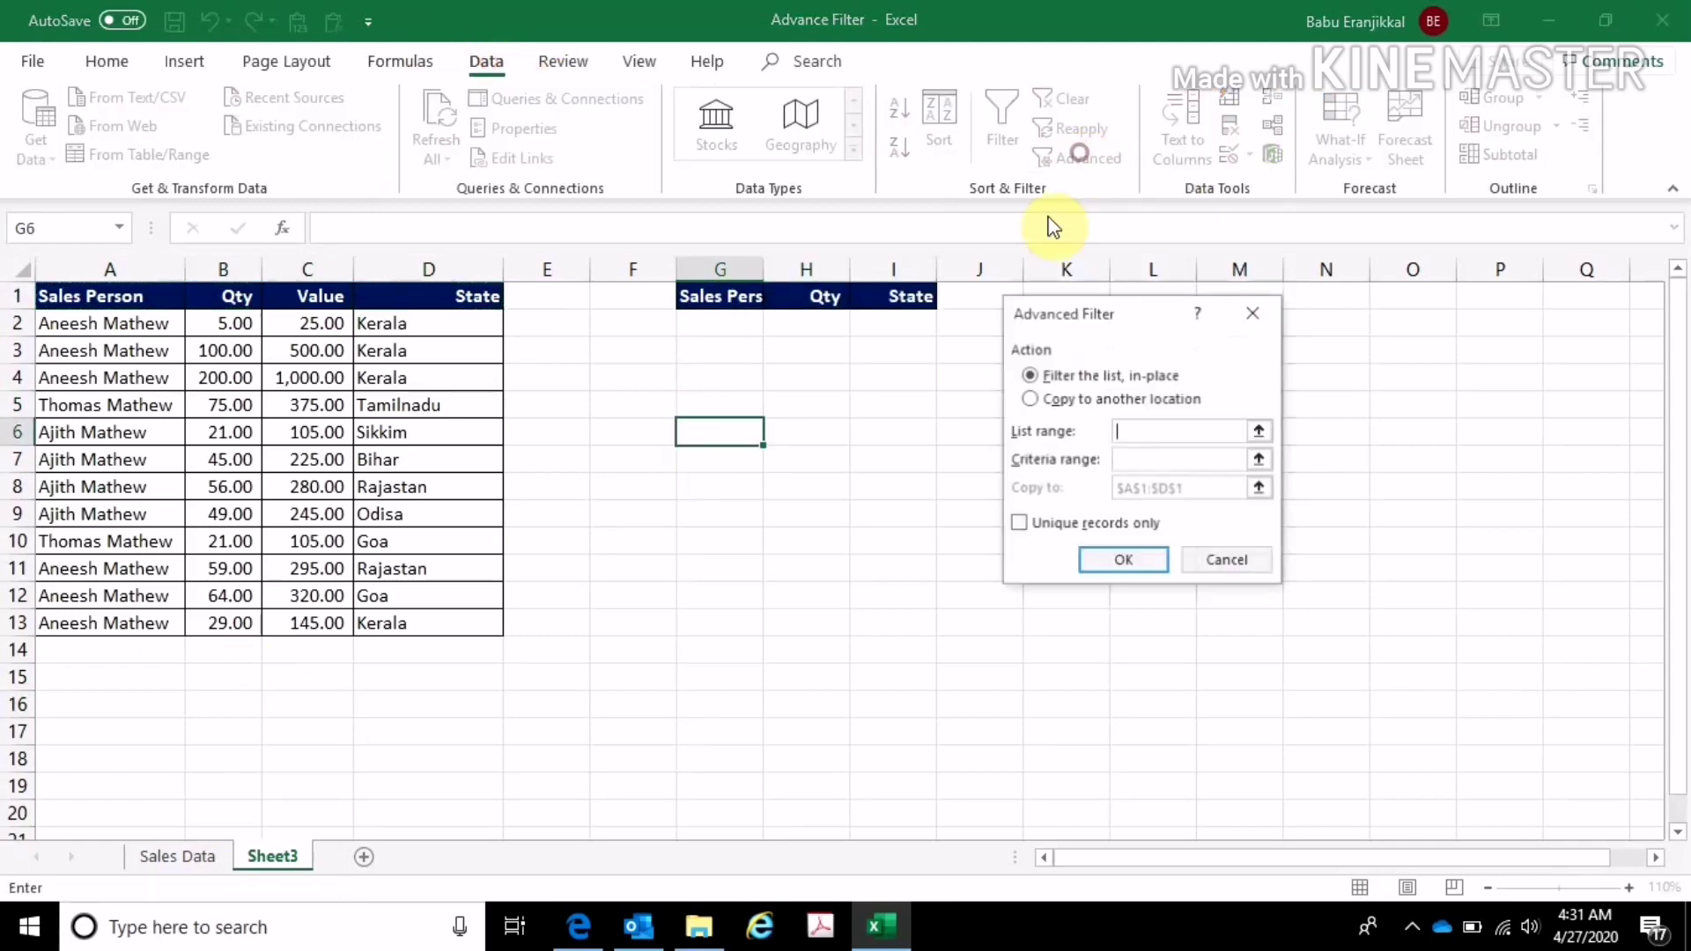
click(1061, 398)
click(1260, 430)
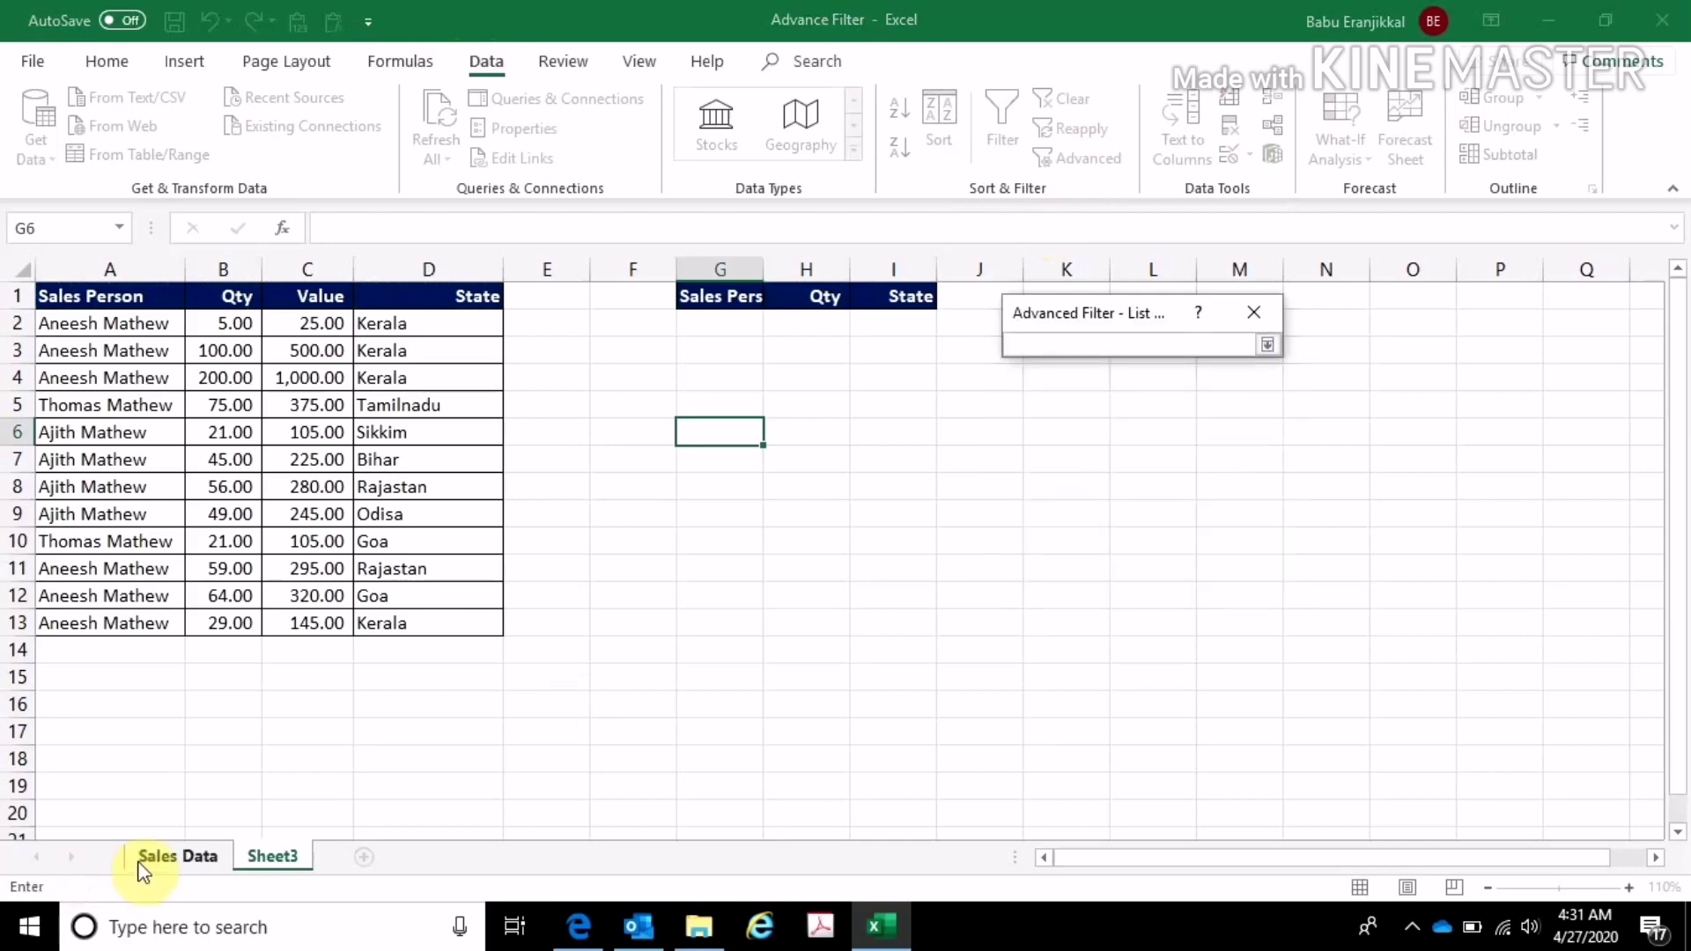